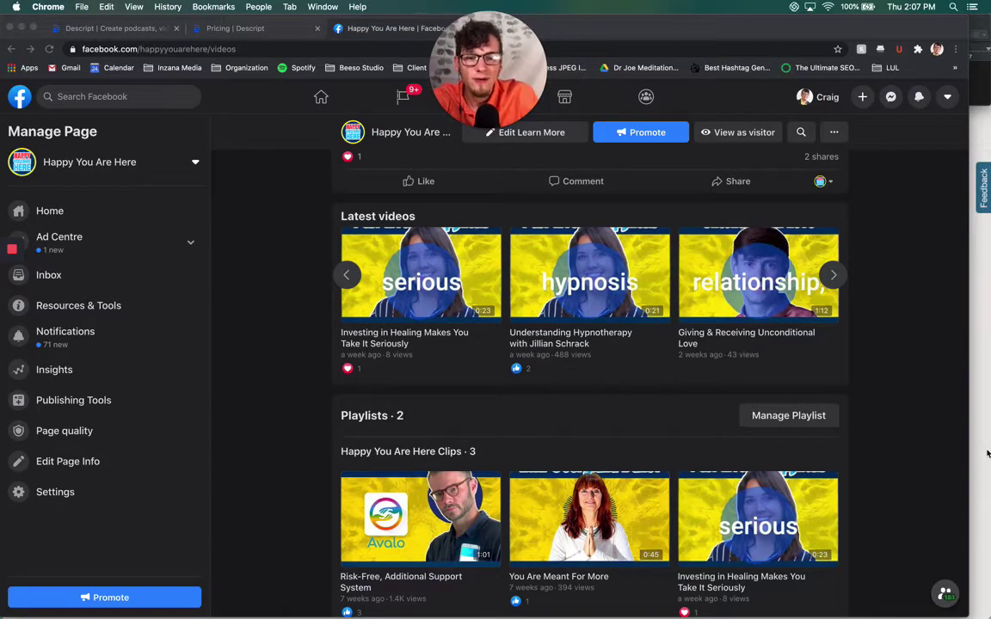
Browse the videos page and preview the Understanding Hypnotherapy video, then close it
scroll(918, 343, "up", 2)
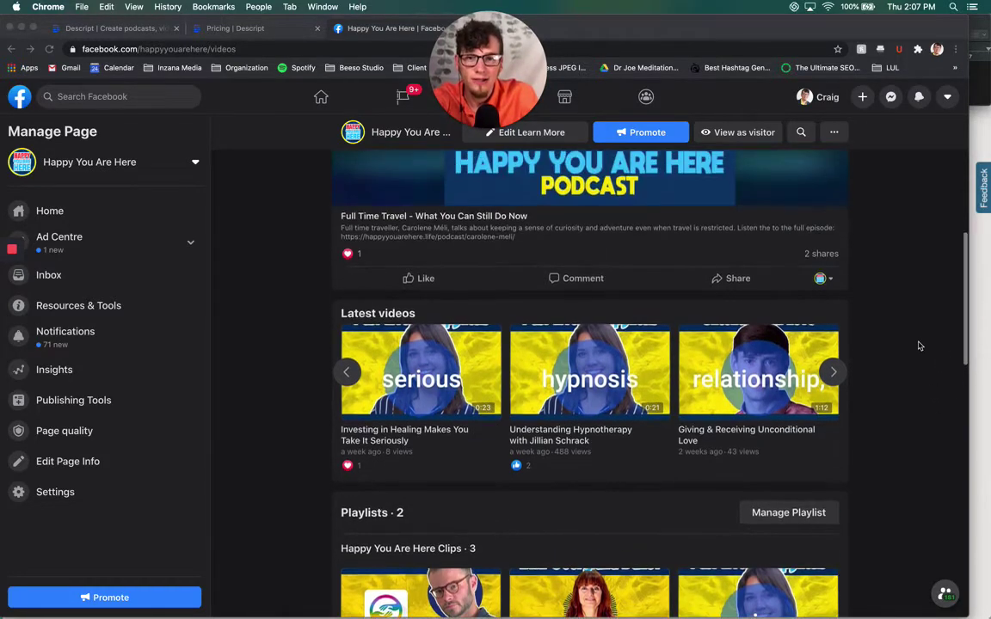
scroll(918, 346, "down", 3)
scroll(917, 344, "down", 3)
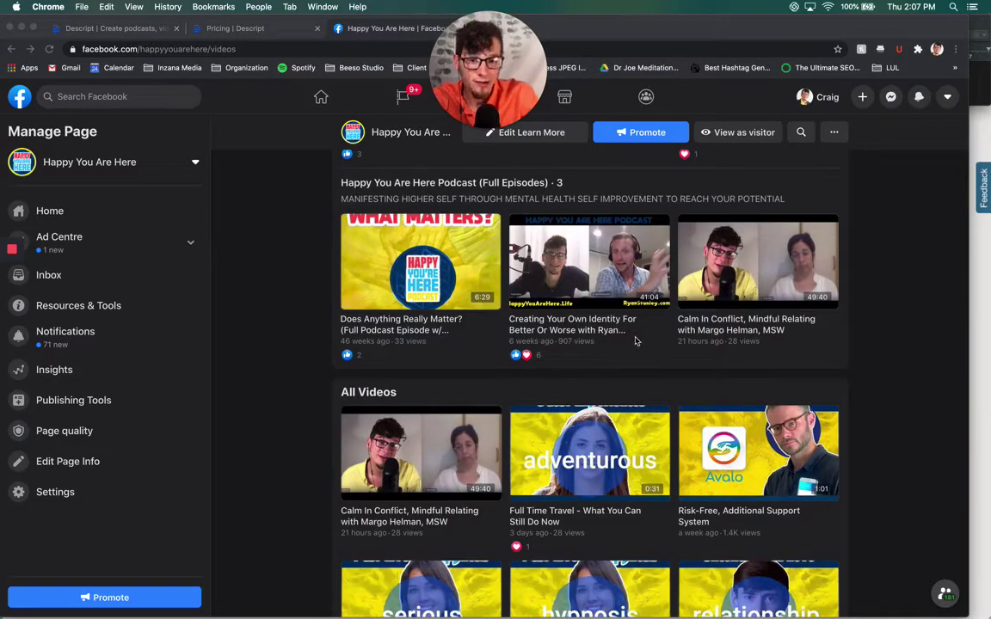
scroll(891, 301, "up", 1)
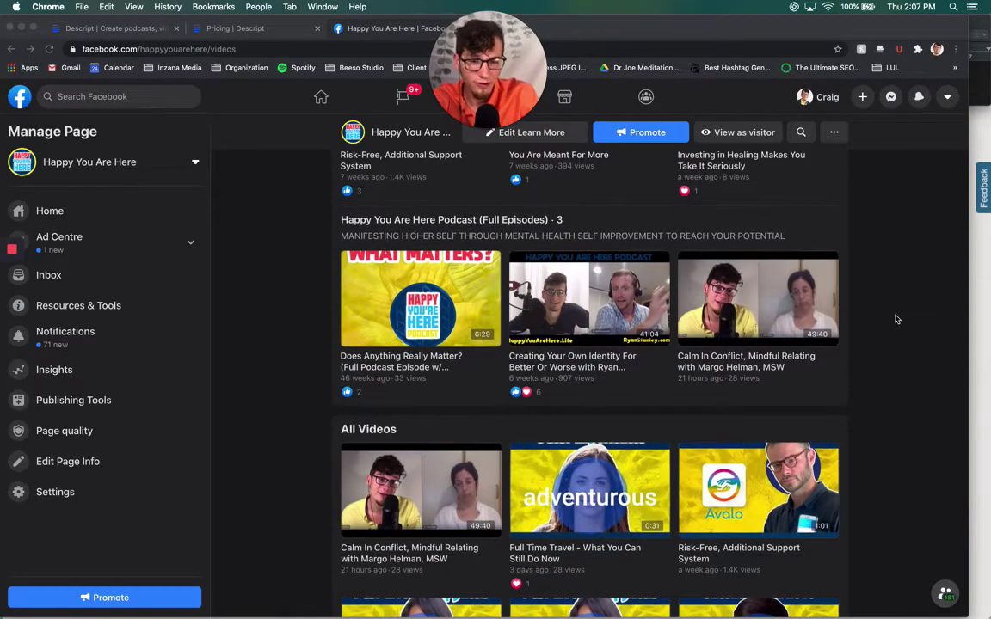
scroll(894, 319, "up", 1)
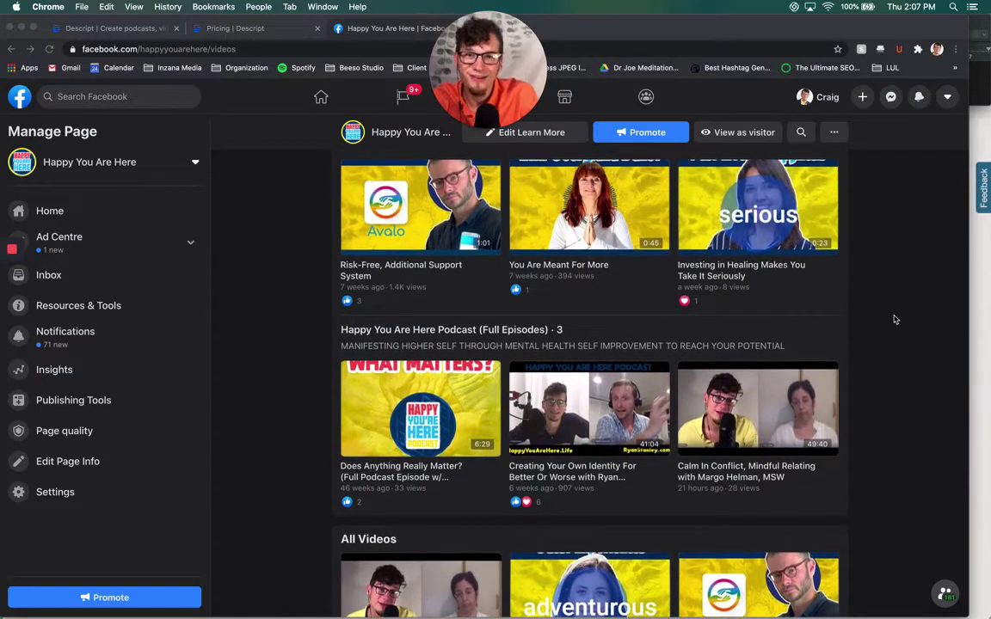
scroll(895, 320, "up", 3)
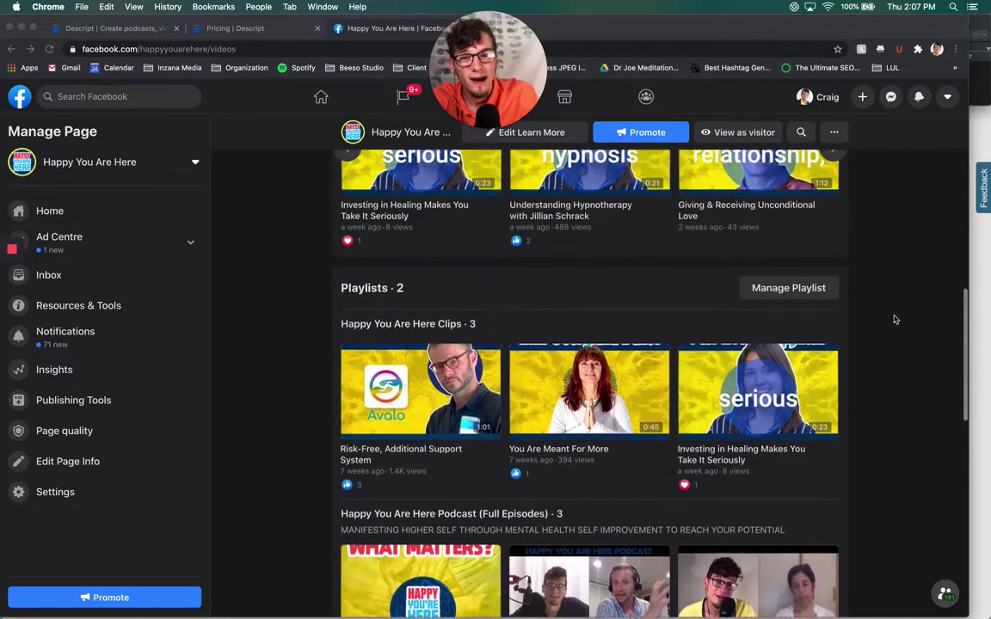
scroll(895, 320, "up", 1)
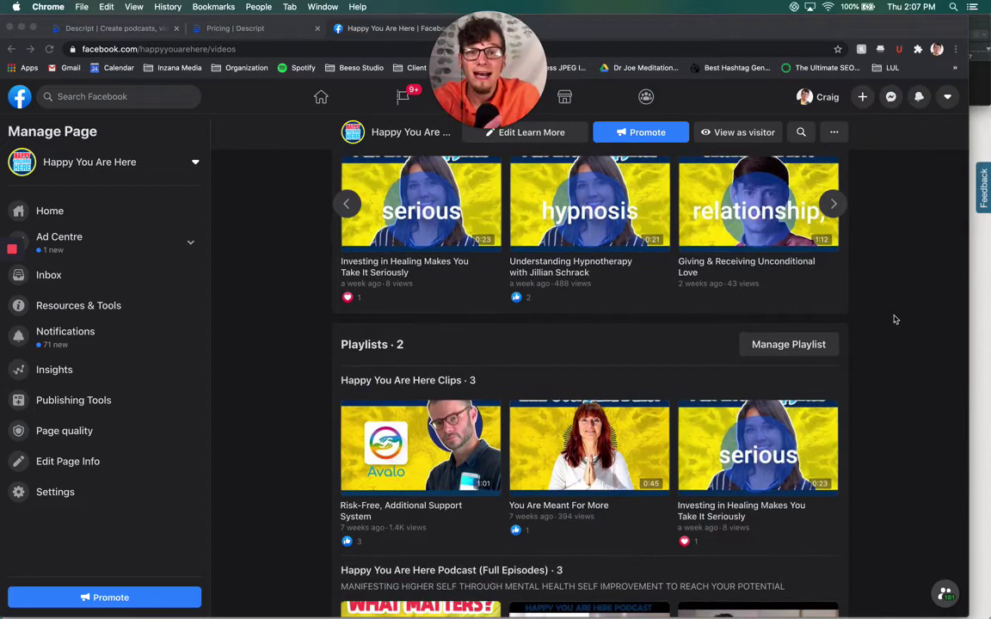
scroll(894, 320, "up", 1)
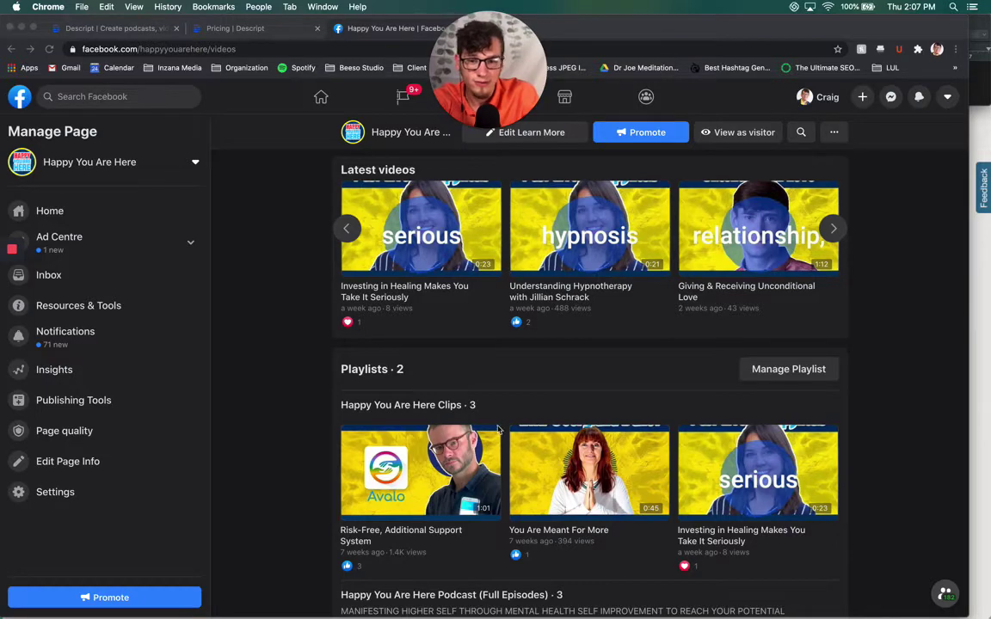
scroll(497, 428, "down", 2)
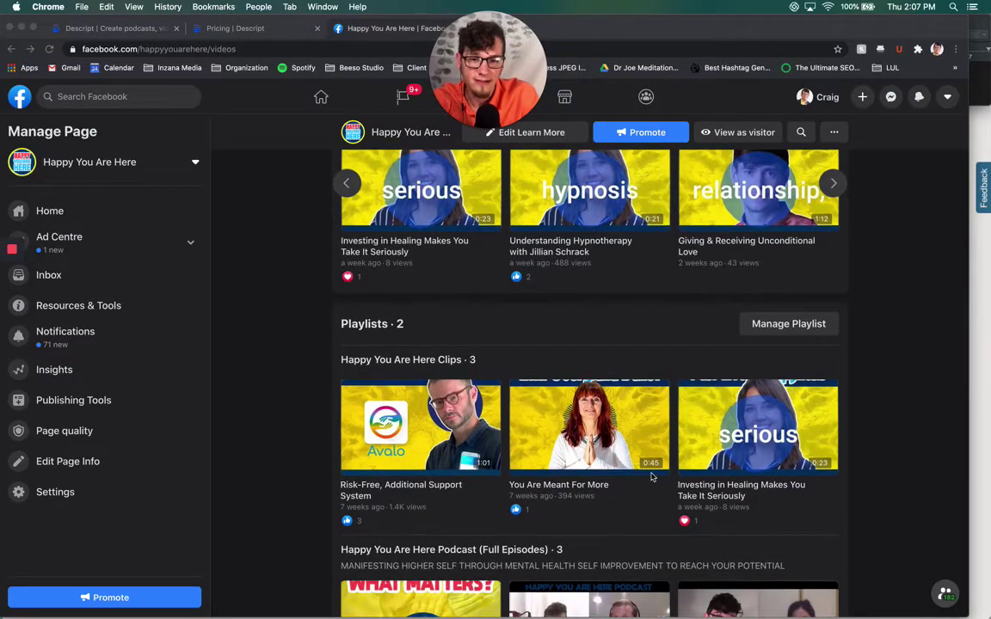
scroll(636, 348, "up", 4)
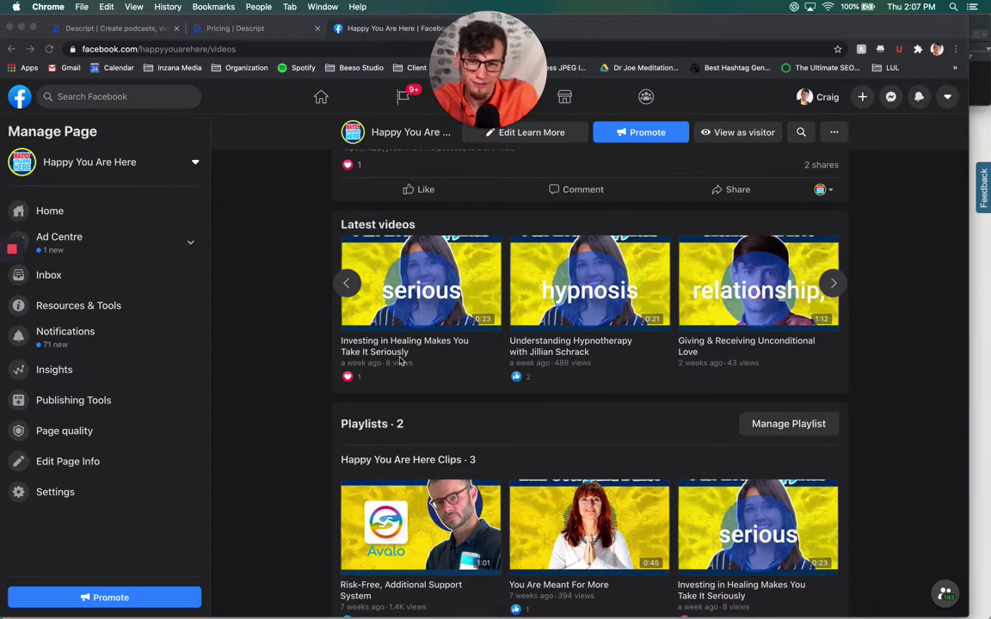
left_click(584, 299)
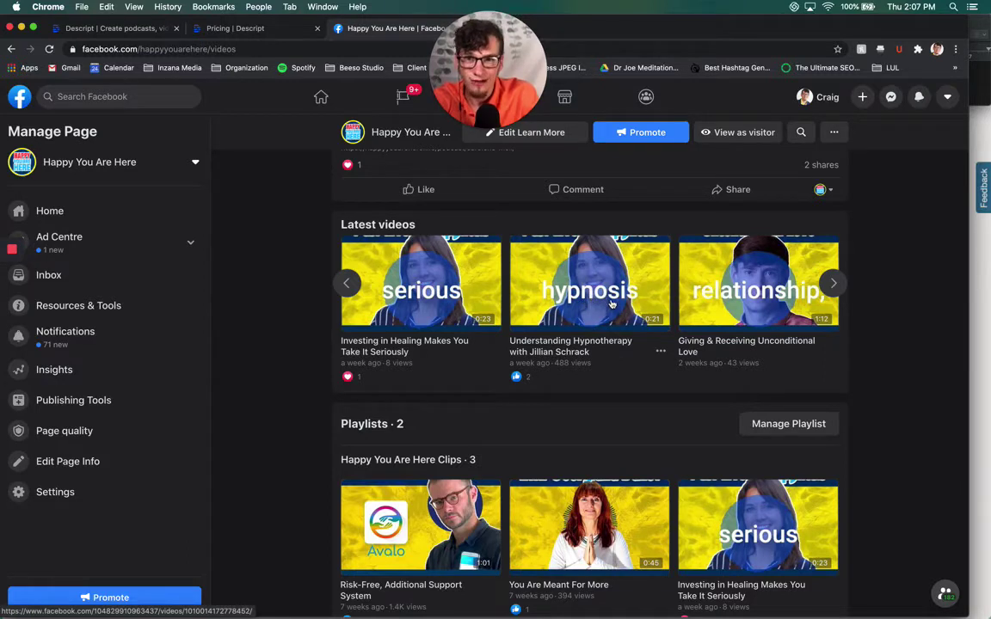
left_click(544, 264)
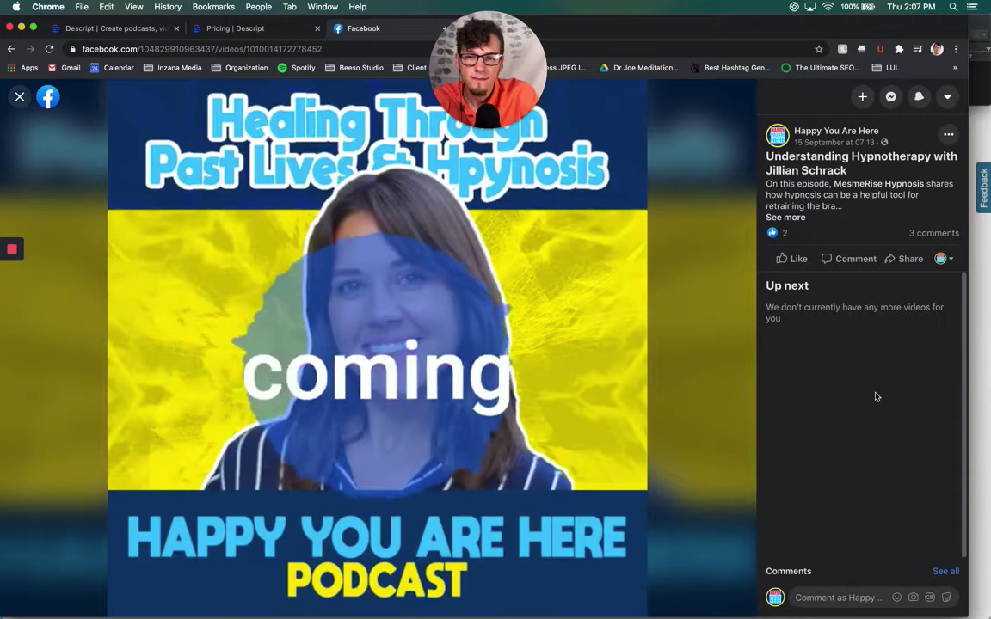
mouse_move(410, 307)
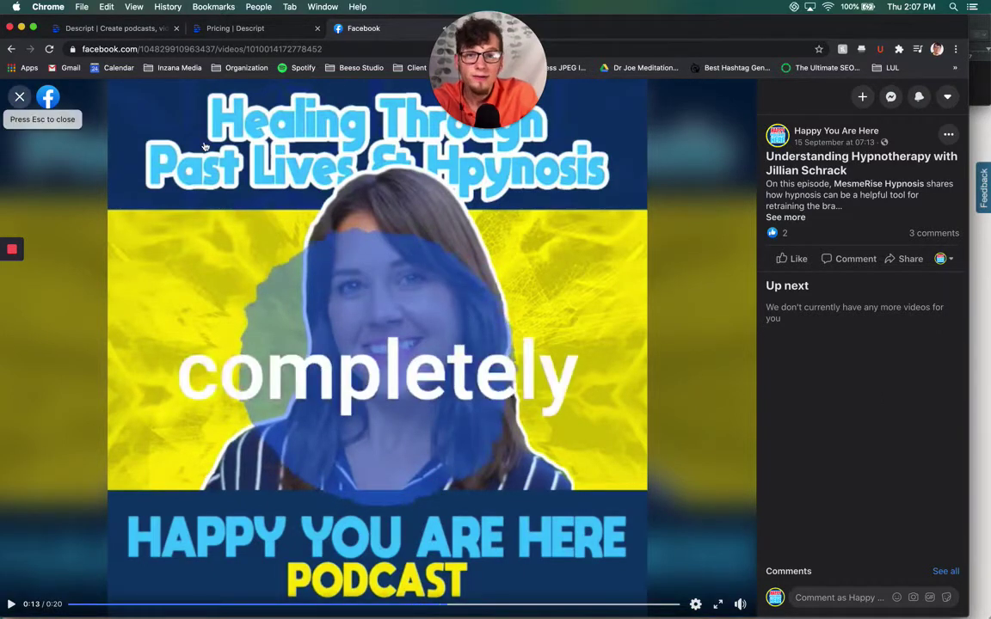
left_click(20, 96)
Preview another clip from the Clips playlist and return to the Videos page
scroll(955, 369, "down", 5)
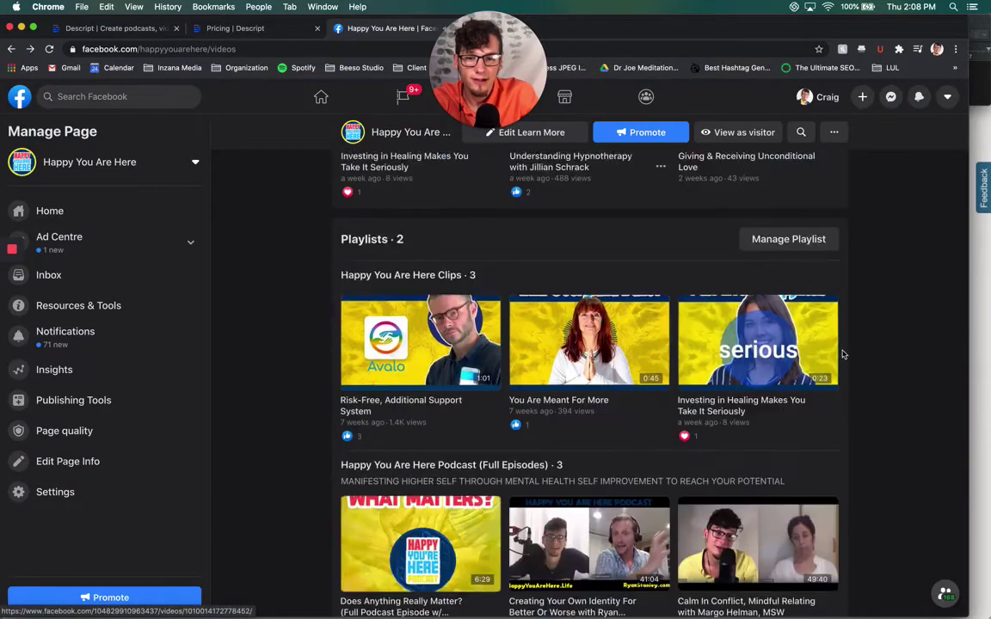
scroll(865, 330, "up", 2)
left_click(724, 303)
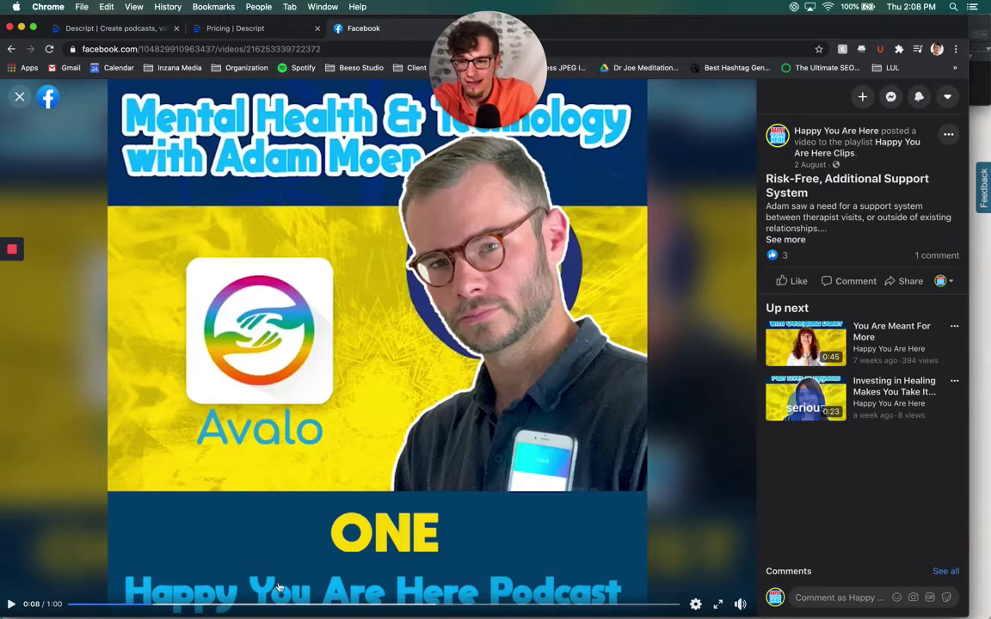
left_click(19, 96)
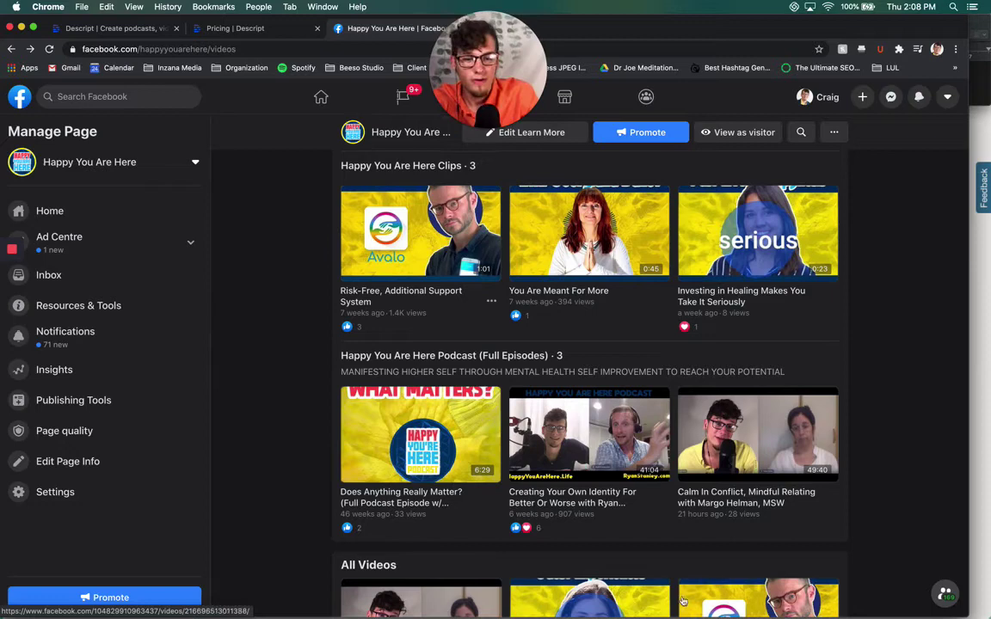
Look over the Descript home page, then move to the Pricing | Descript tab
left_click(120, 27)
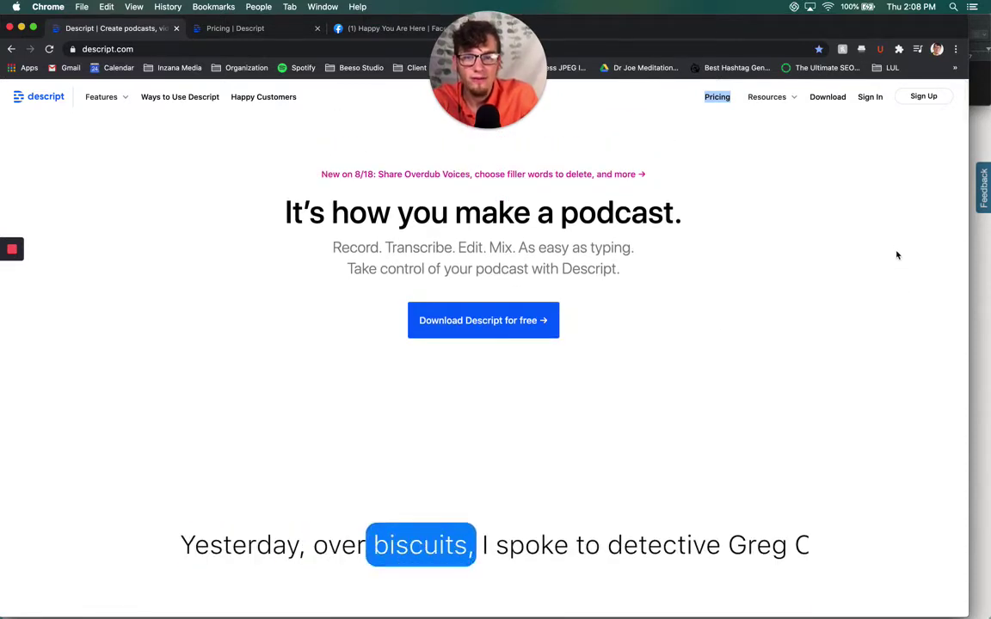
scroll(903, 344, "down", 3)
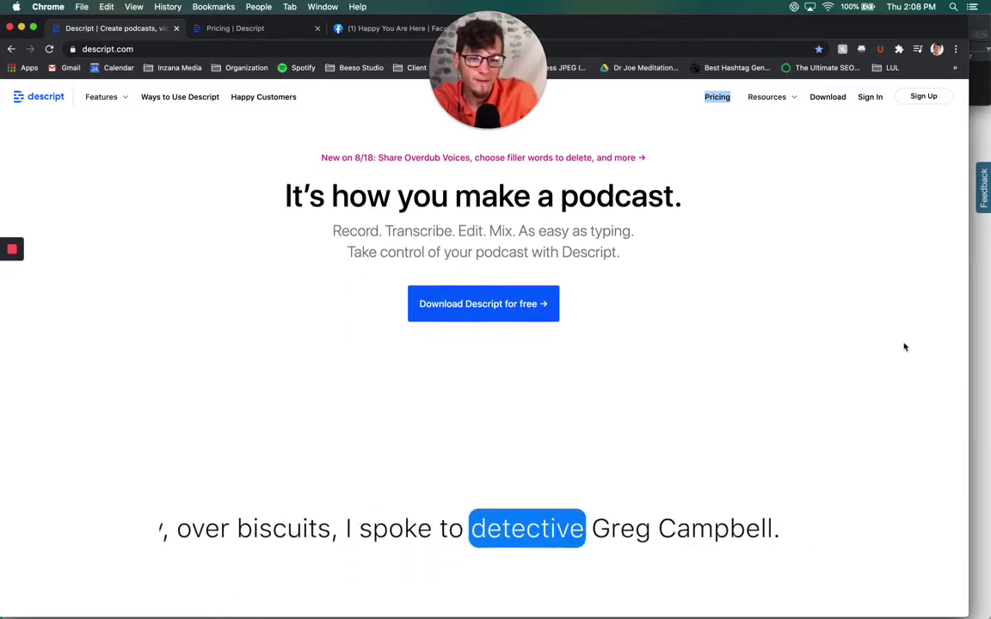
scroll(893, 342, "down", 2)
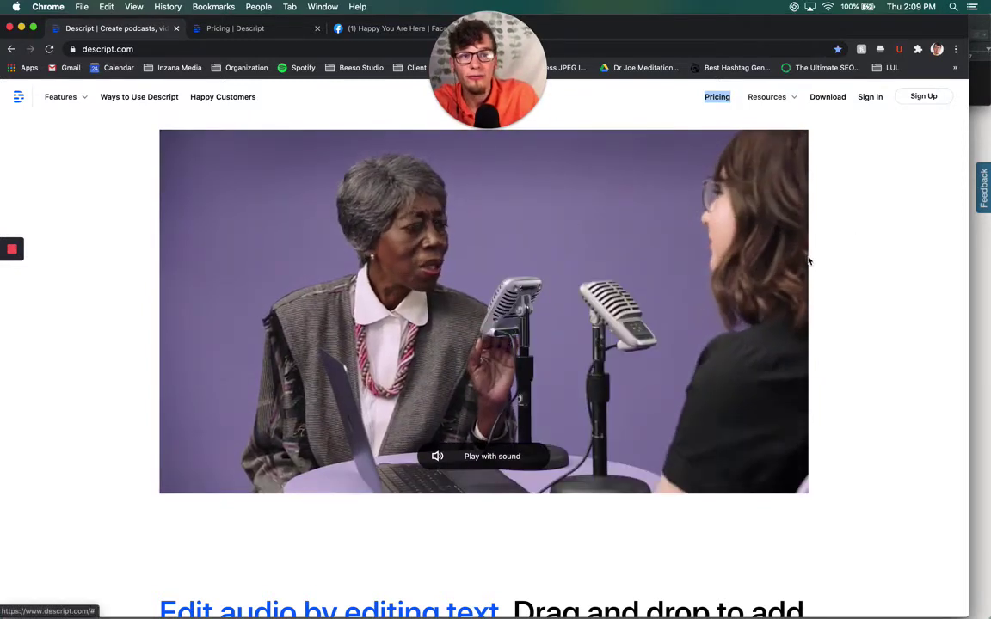
scroll(817, 258, "up", 5)
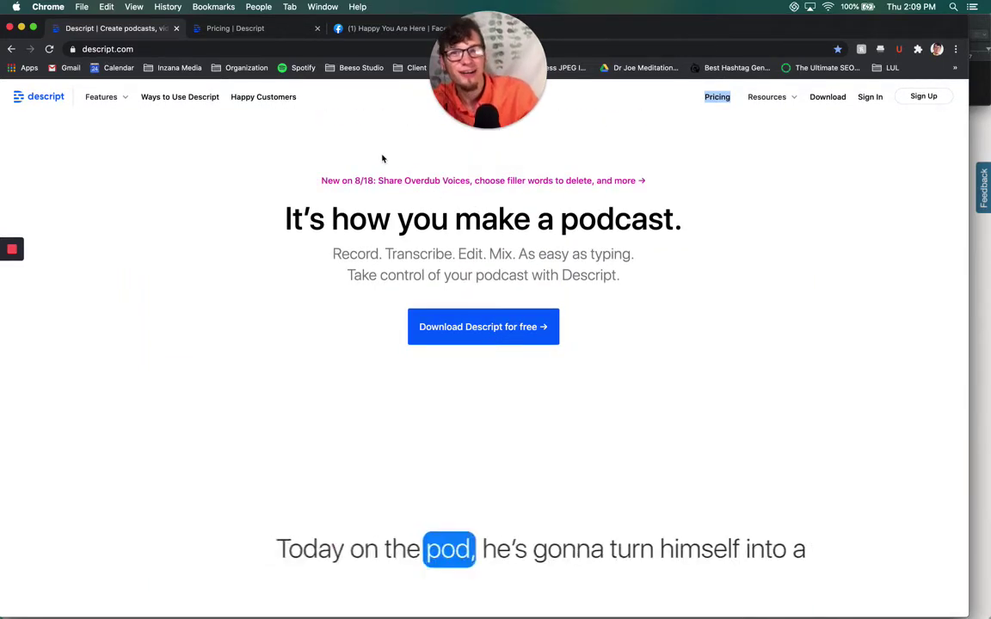
key("ctrl+Tab")
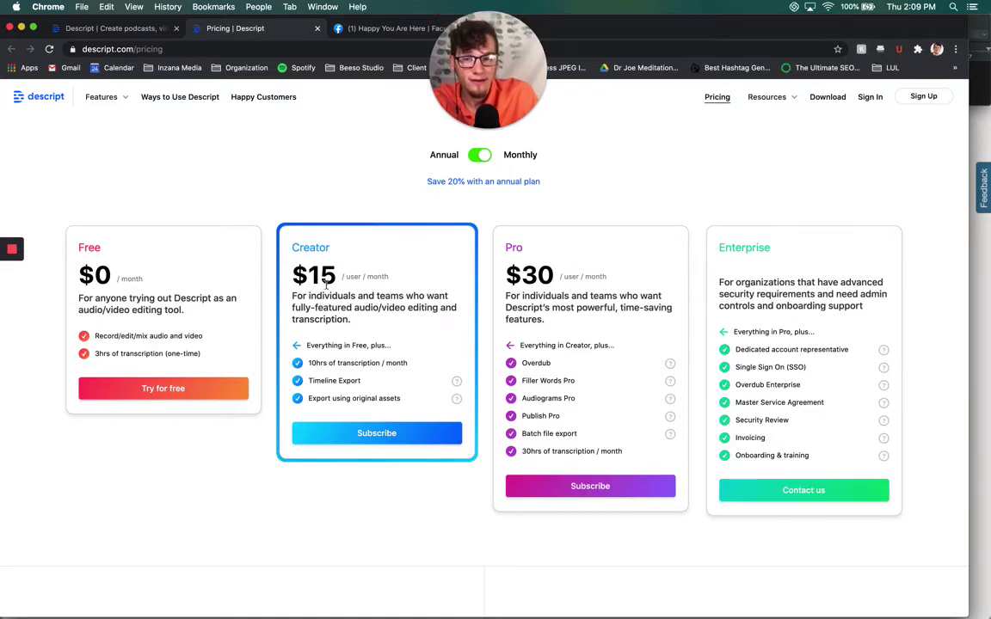
left_click(479, 155)
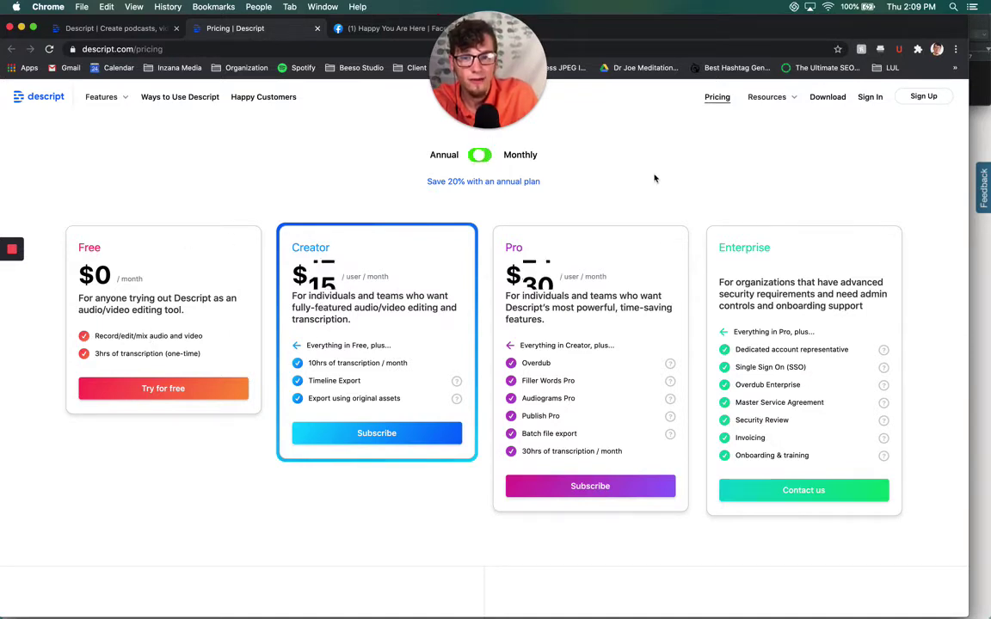
left_click(473, 154)
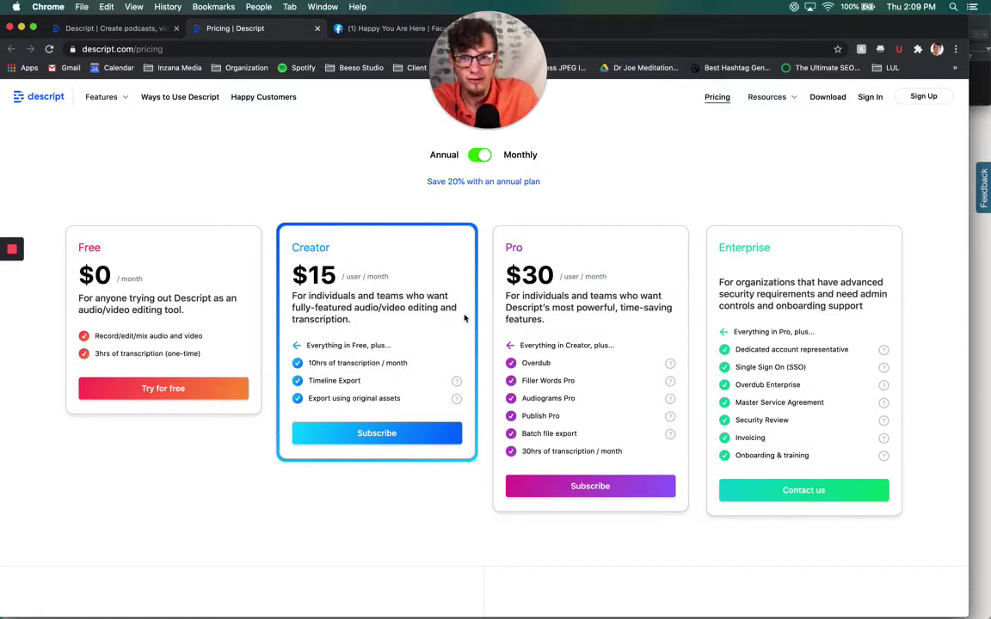
scroll(470, 317, "up", 1)
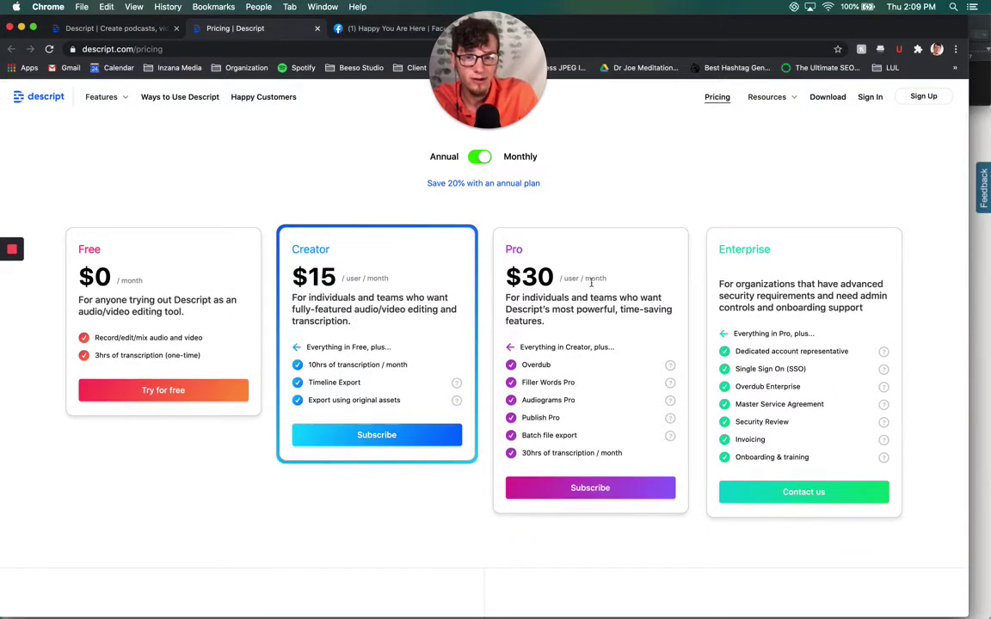
double_click(529, 359)
scroll(570, 369, "down", 1)
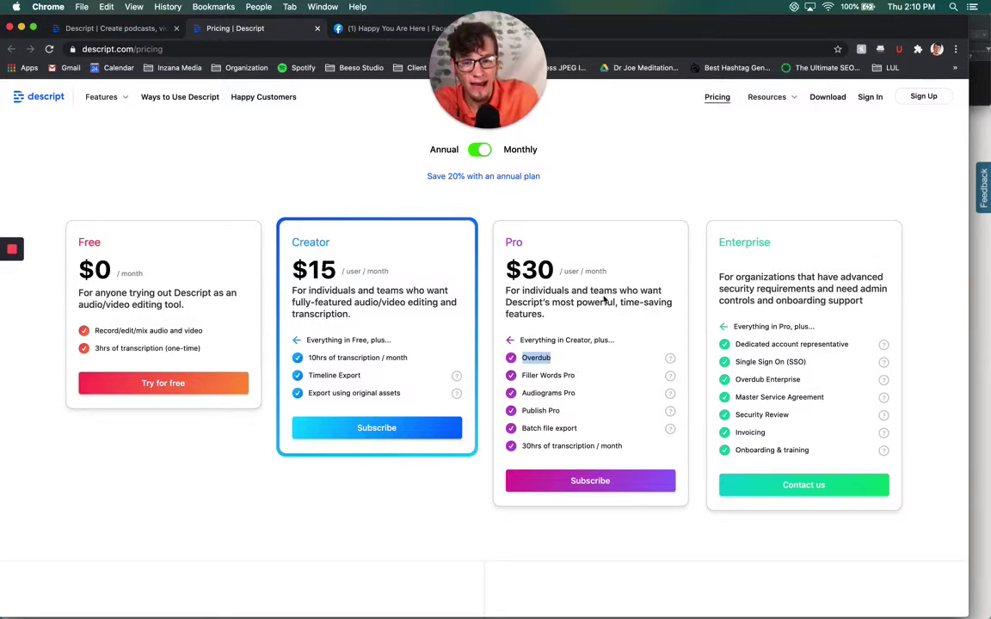
scroll(630, 299, "down", 2)
scroll(628, 292, "up", 5)
scroll(611, 297, "down", 2)
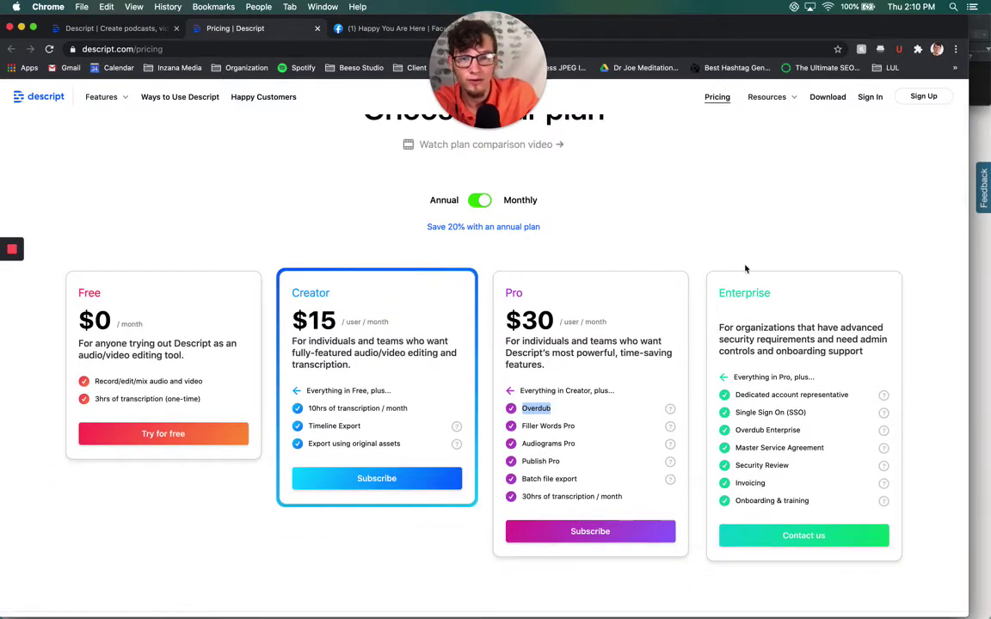
scroll(671, 243, "down", 1)
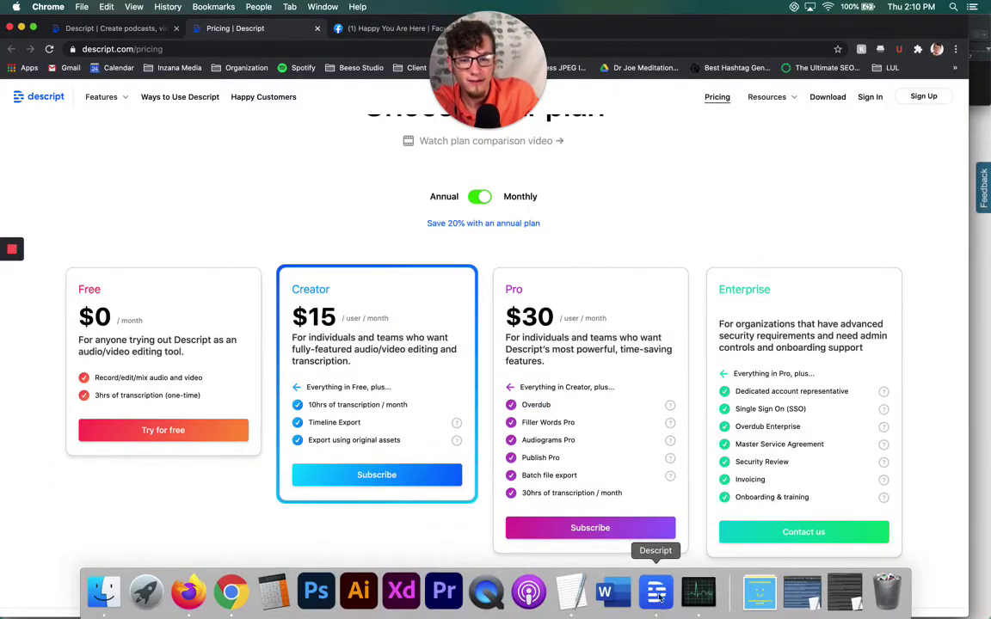
Launch Descript, start a New Project, and open a Finder window alongside it
left_click(656, 592)
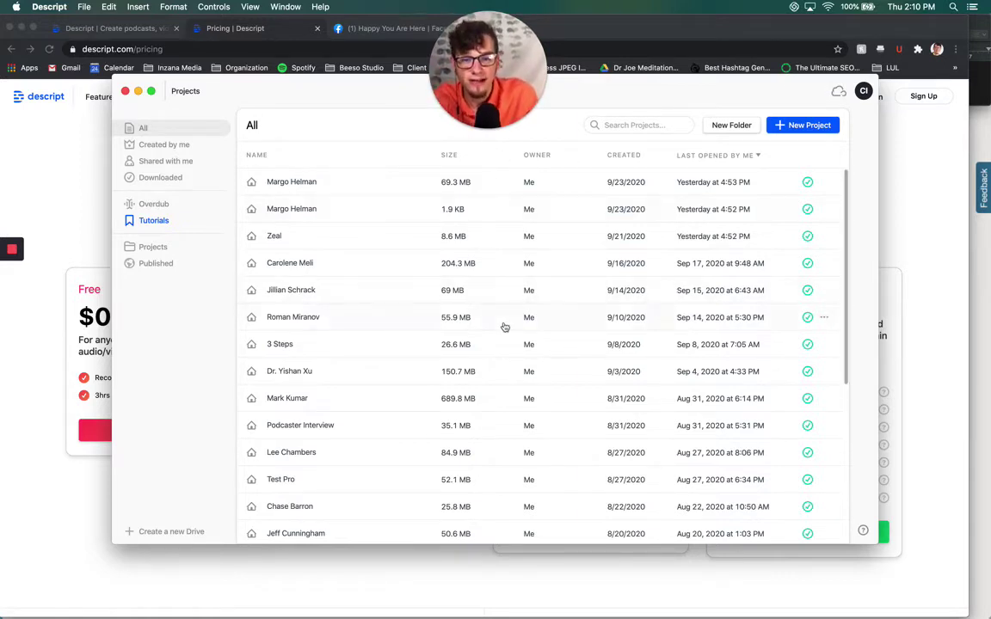
scroll(504, 327, "down", 5)
scroll(487, 288, "up", 4)
scroll(486, 287, "up", 2)
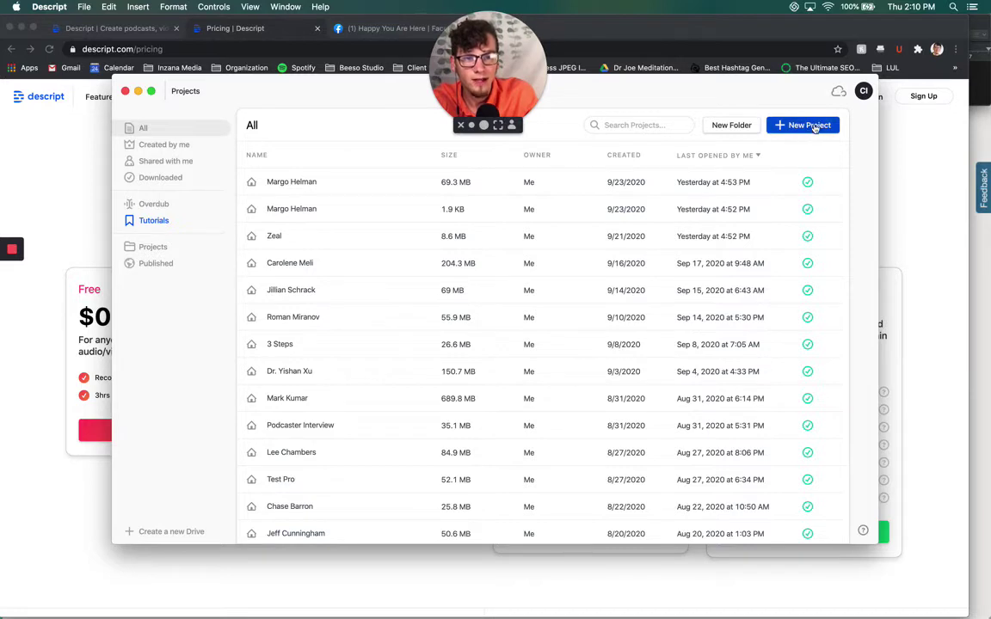
left_click(807, 127)
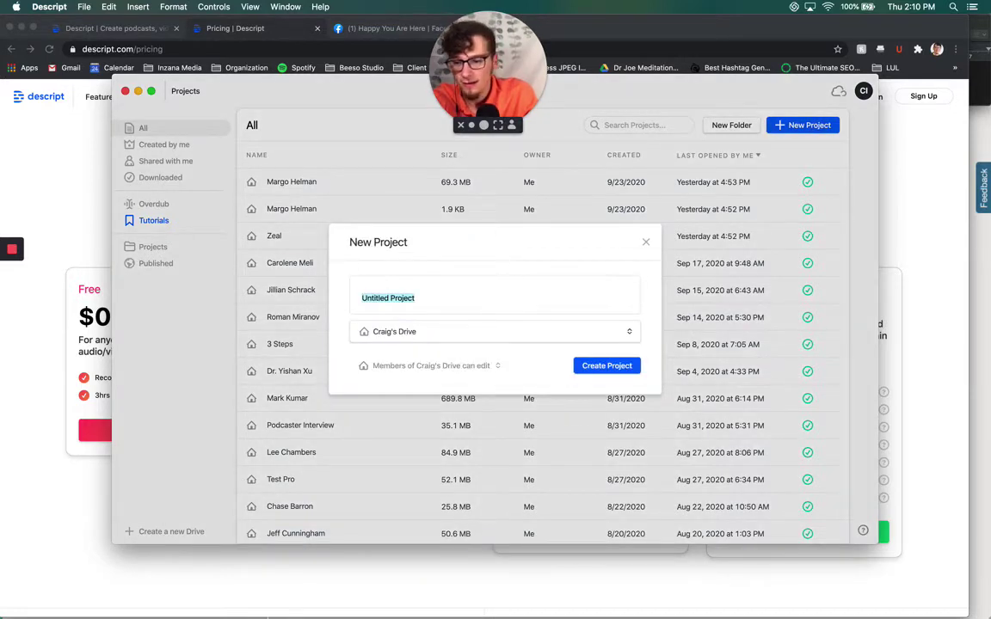
left_click(105, 606)
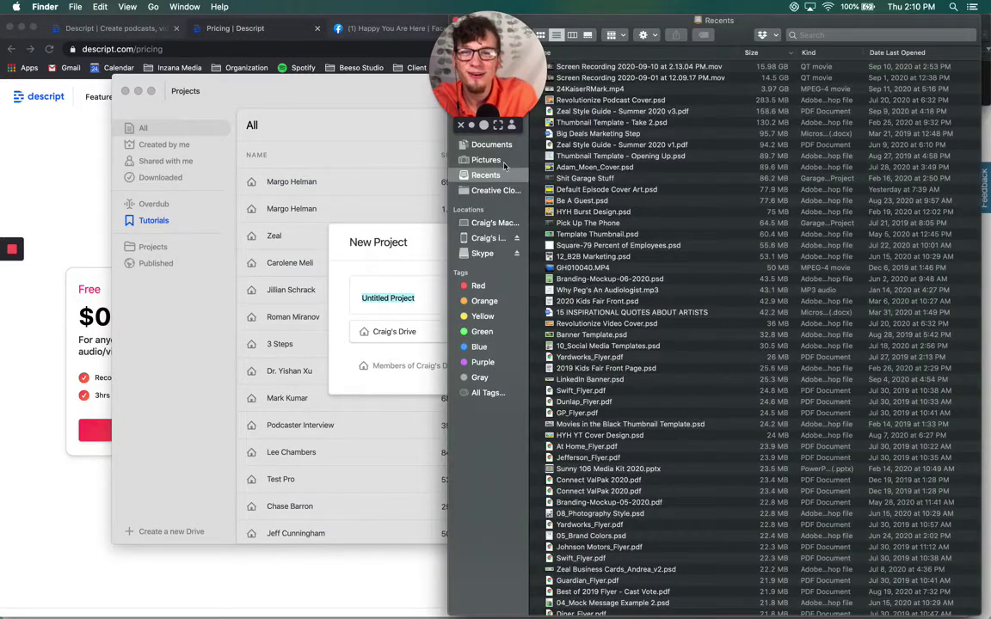
Browse Desktop > Happy You Are Here > Podcast > Unedited Audio in Finder
left_click_drag(588, 38, 675, 90)
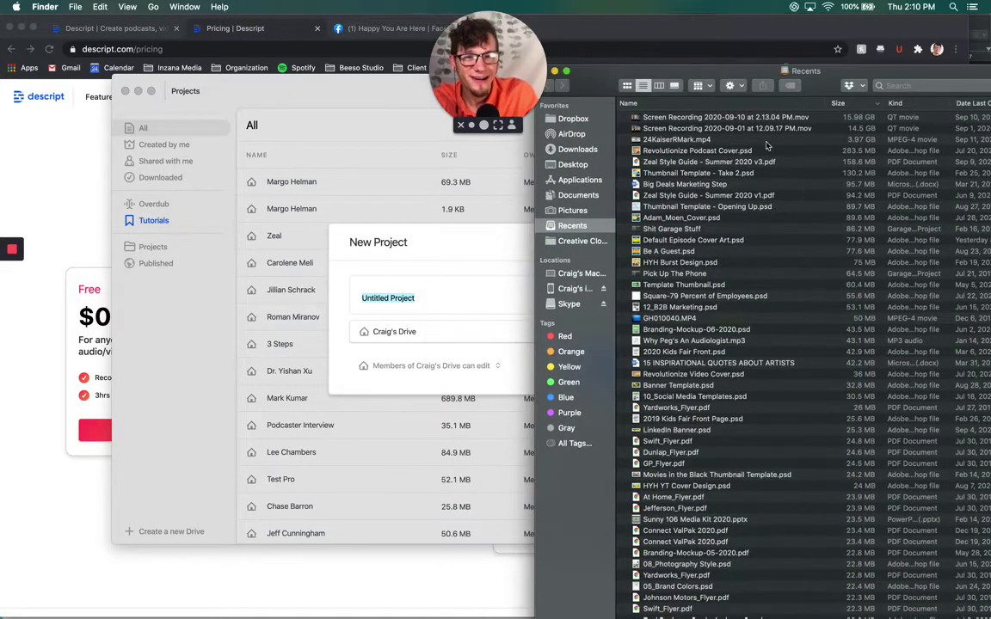
left_click(578, 164)
left_click(662, 271)
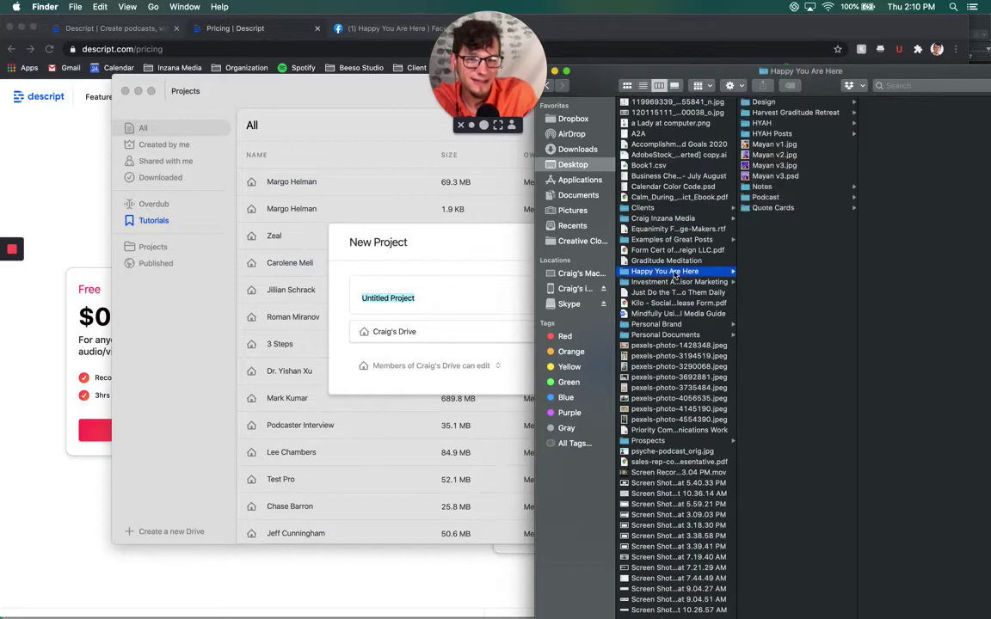
left_click(769, 197)
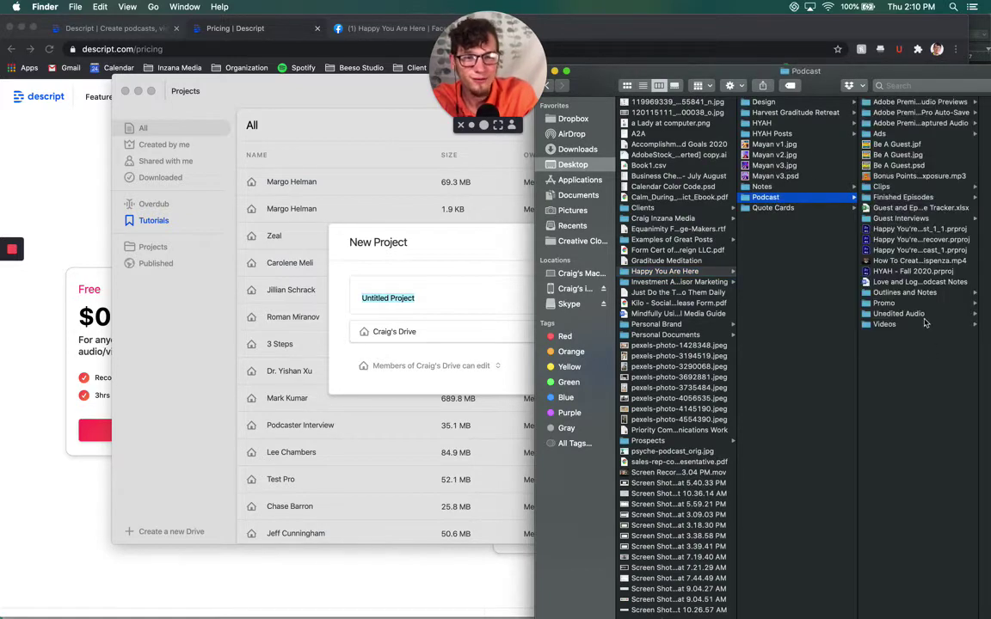
left_click(890, 313)
left_click_drag(880, 88, 301, 110)
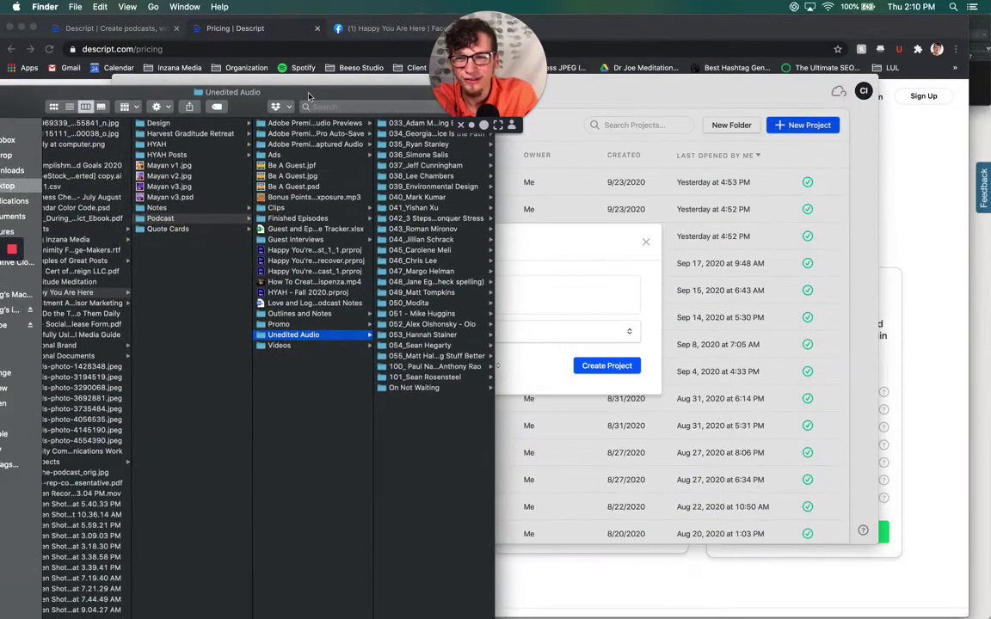
Open the episode 048 folder, select zoom_1.mp4, and reveal the folder's full name
left_click(430, 283)
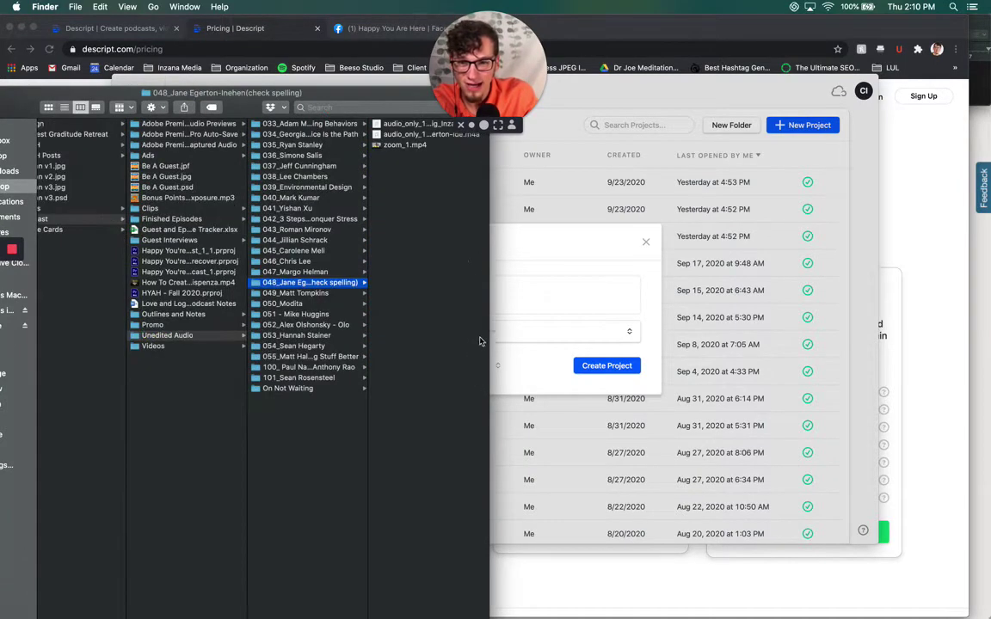
mouse_move(365, 293)
left_mouse_down()
mouse_move(464, 294)
mouse_move(372, 295)
left_mouse_up()
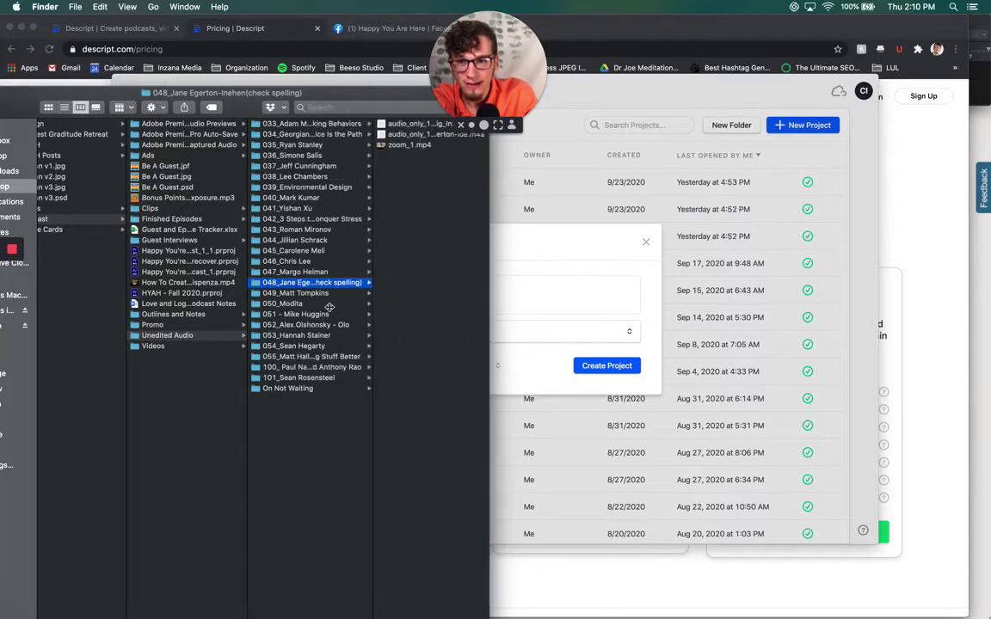
left_click(406, 144)
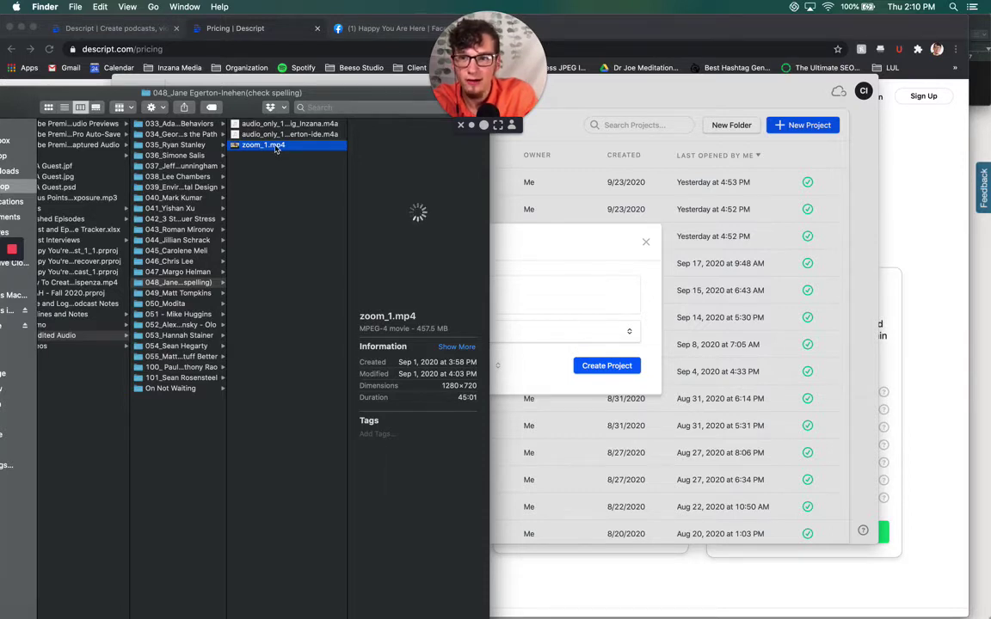
right_click(277, 146)
mouse_move(311, 163)
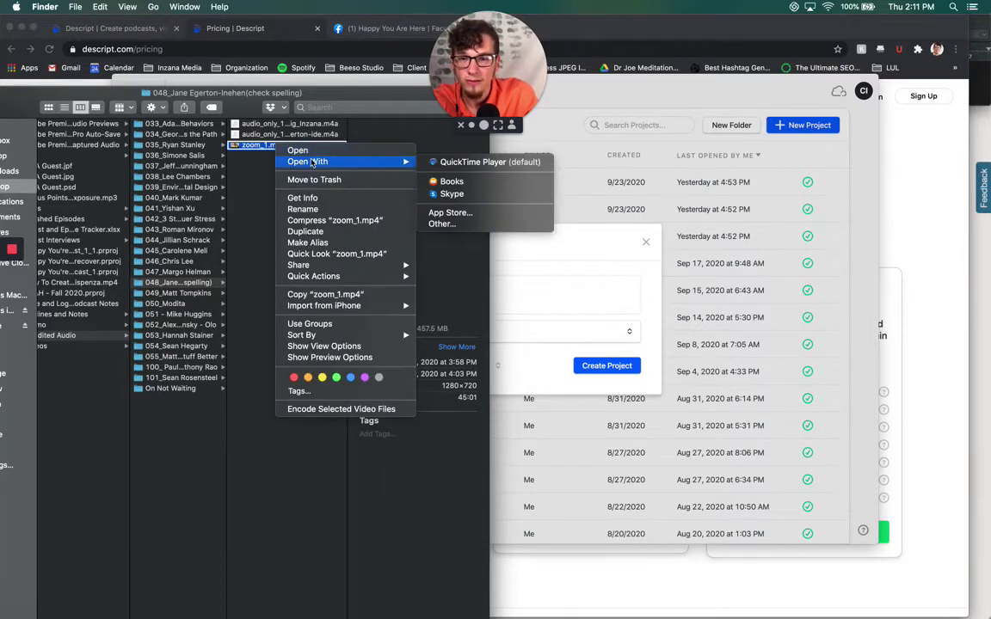
left_click(265, 161)
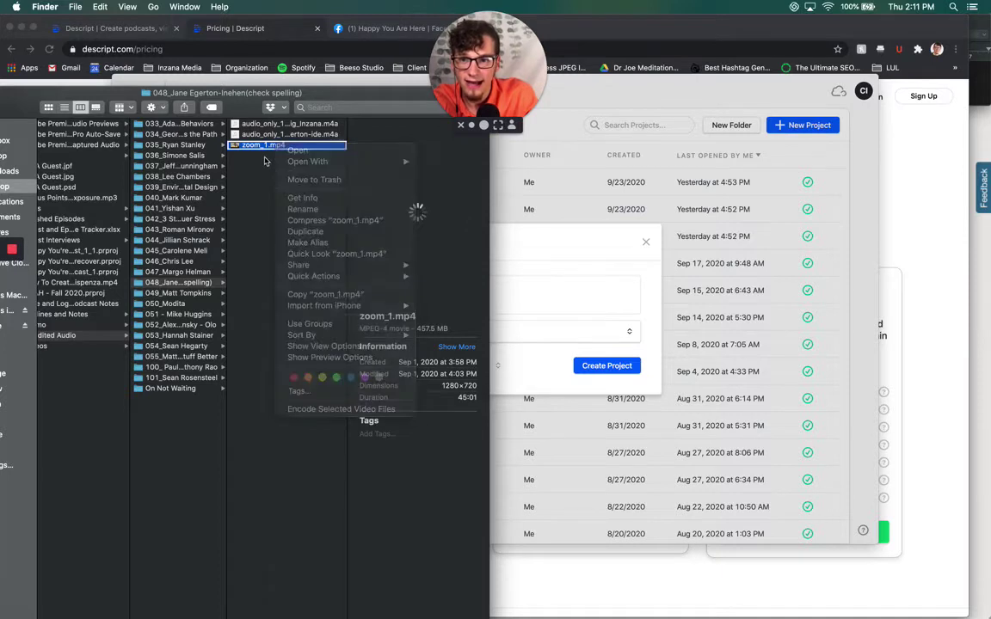
left_click(172, 284)
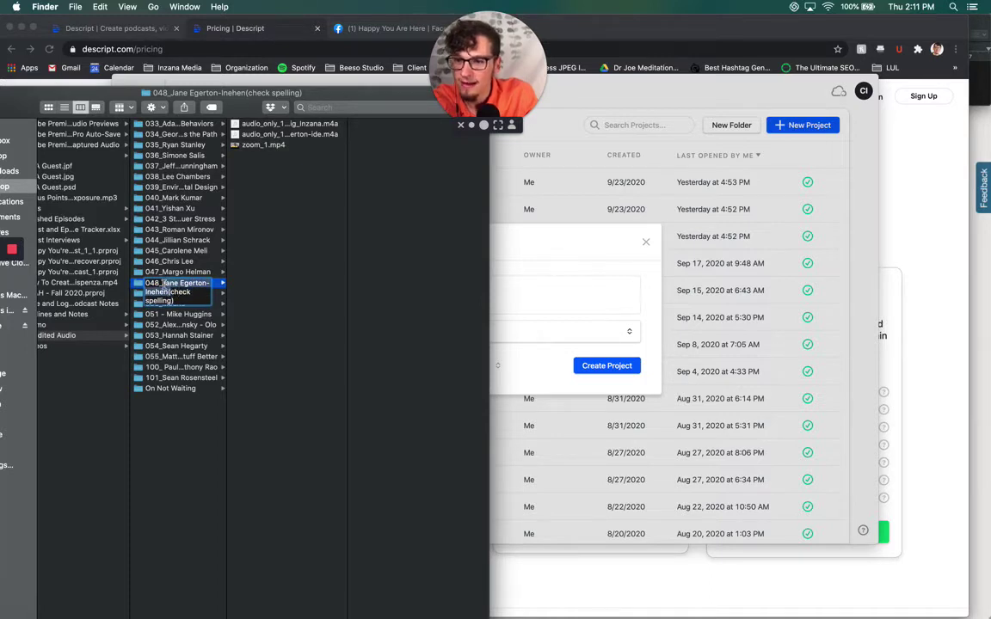
Paste the guest's name as the project name, create it, and delete stray test text
left_click(516, 301)
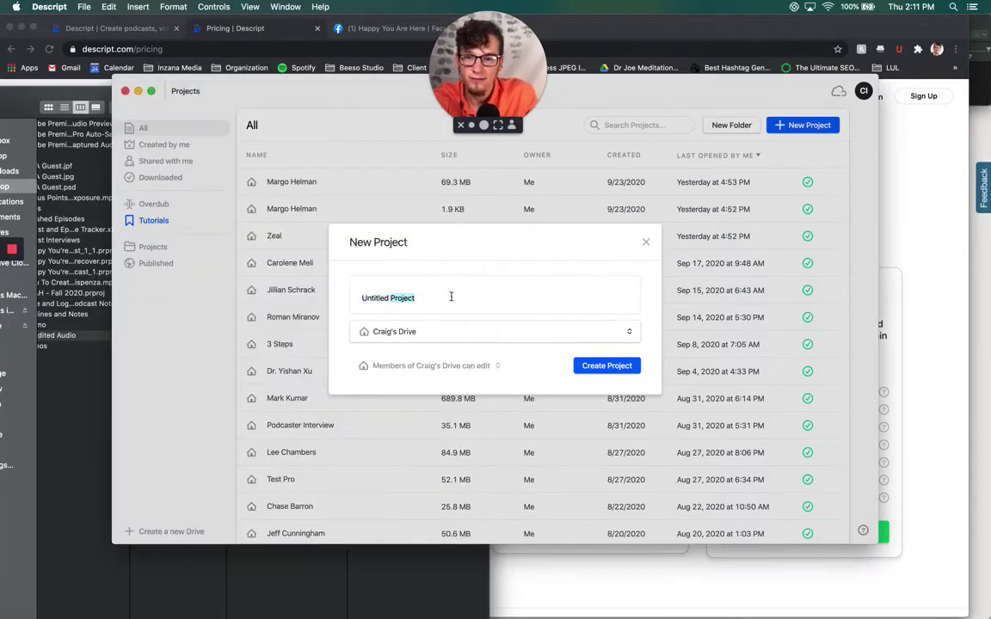
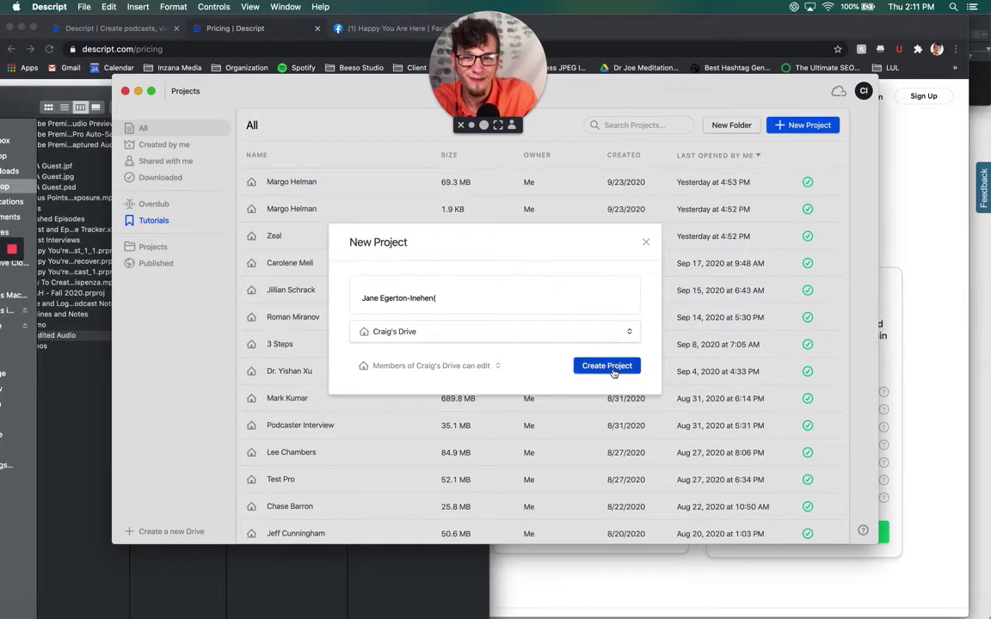
left_click(608, 366)
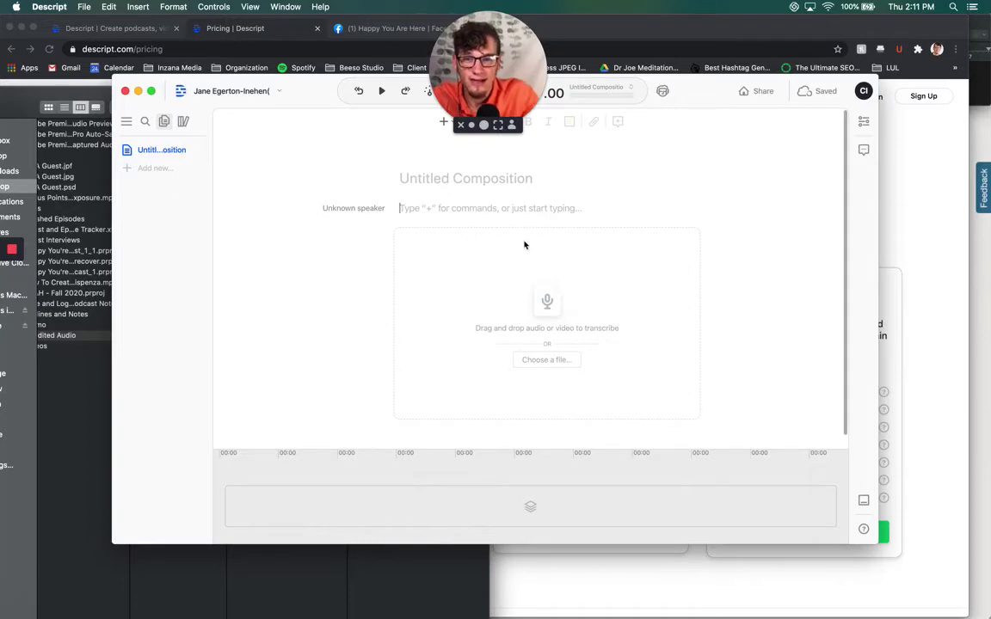
left_click(401, 208)
type("JKJIJ")
key("BackSpace")
key("BackSpace")
key("BackSpace")
key("BackSpace")
key("BackSpace")
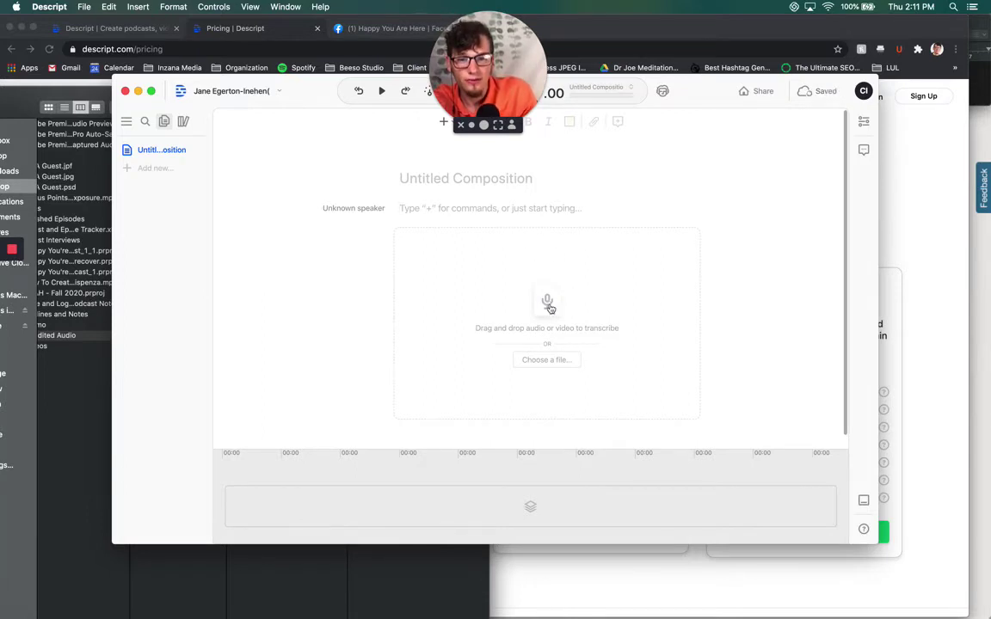
Open the file chooser from the drop area and switch its view back to columns
left_click(606, 280)
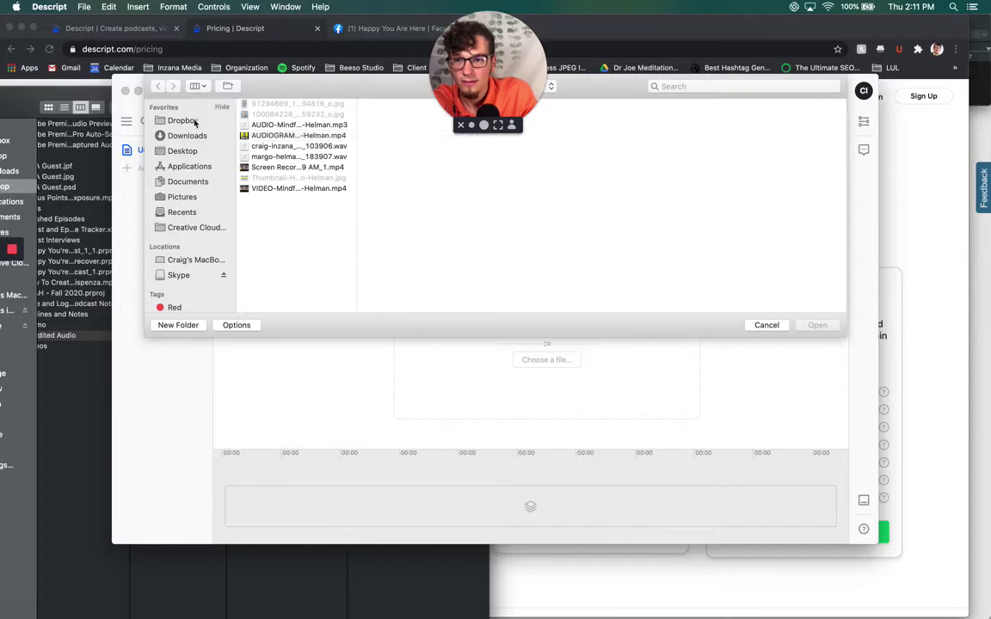
left_click(200, 86)
left_click(209, 87)
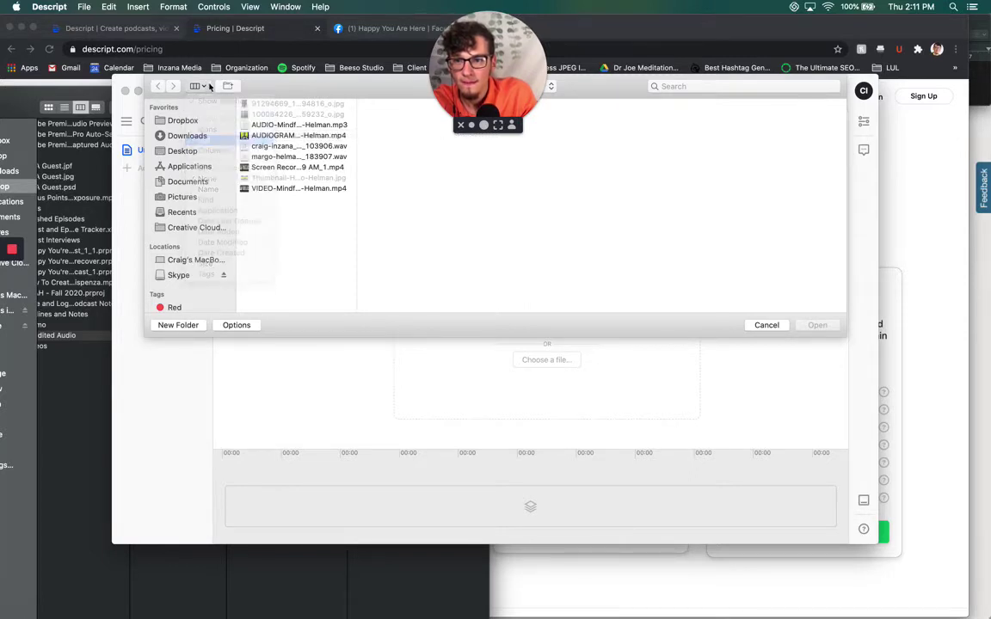
left_click(200, 86)
left_click(197, 133)
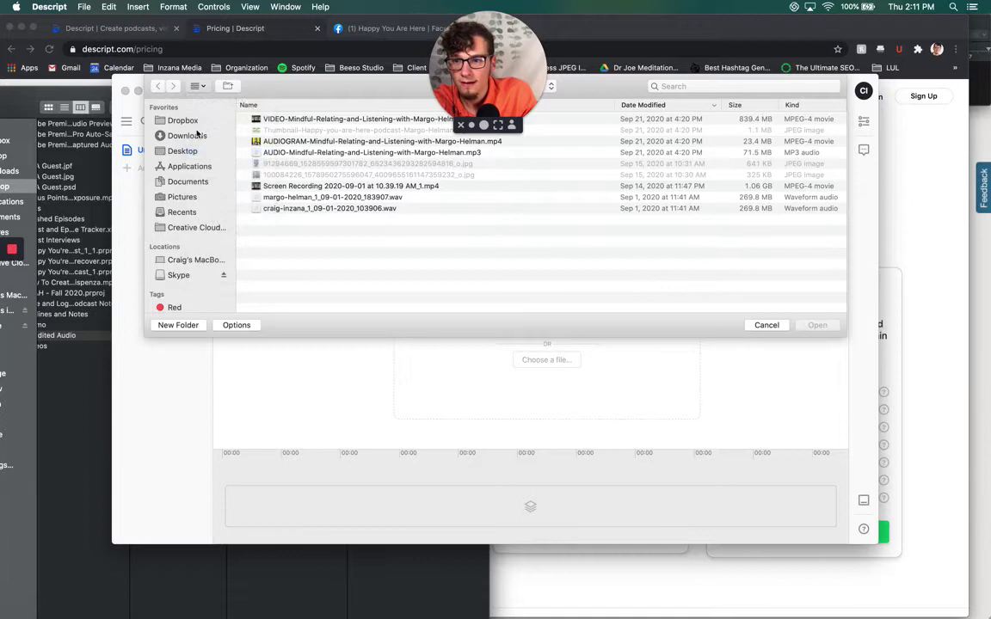
key("super+3")
Browse to Podcast > Unedited Audio > 048 and import zoom_1.mp4
left_click(183, 151)
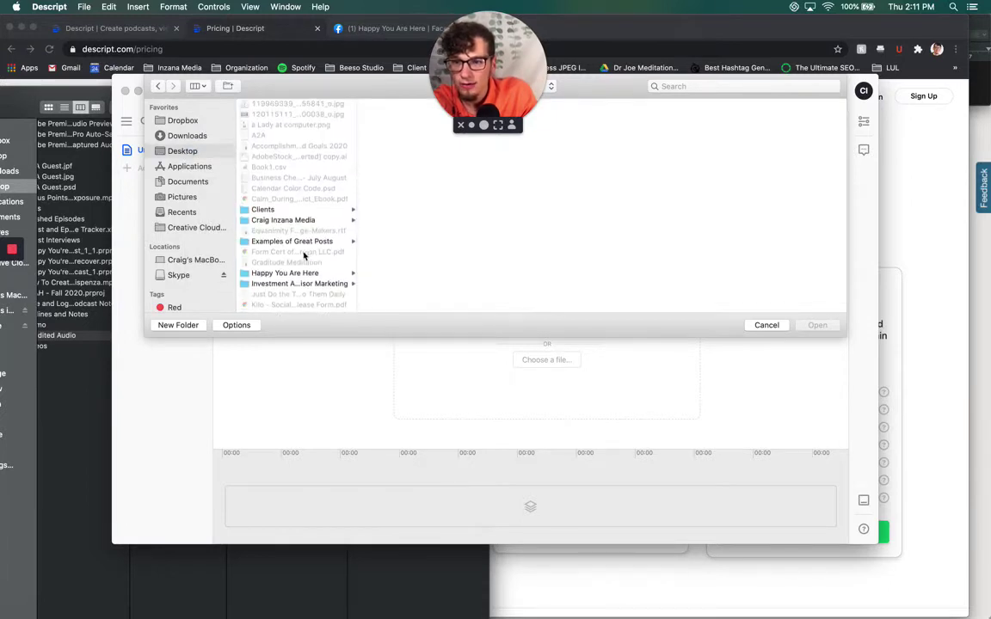
left_click(289, 273)
left_click(399, 198)
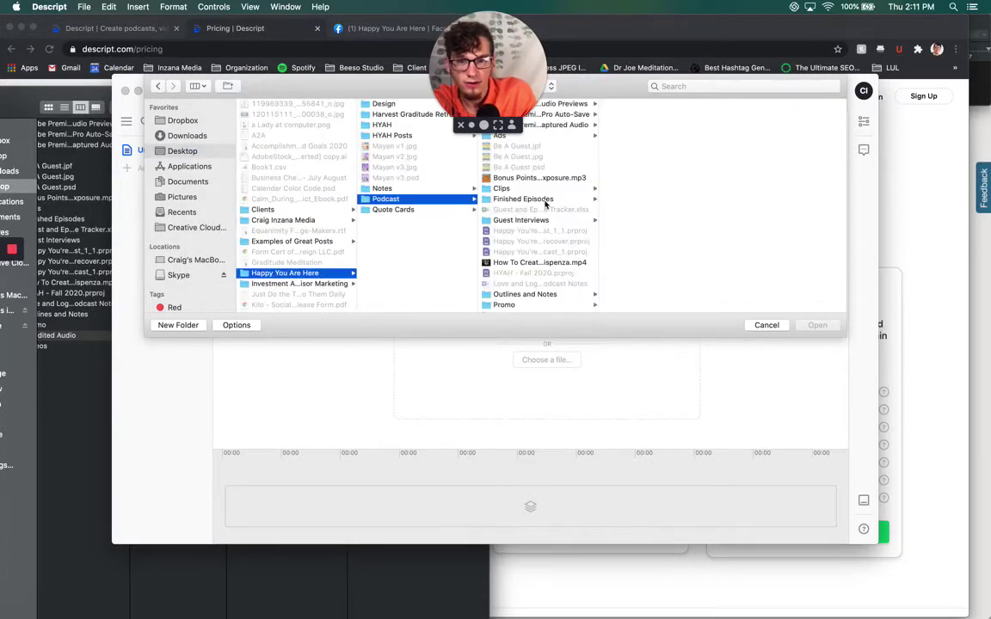
scroll(540, 273, "down", 2)
scroll(540, 274, "down", 1)
left_click(546, 296)
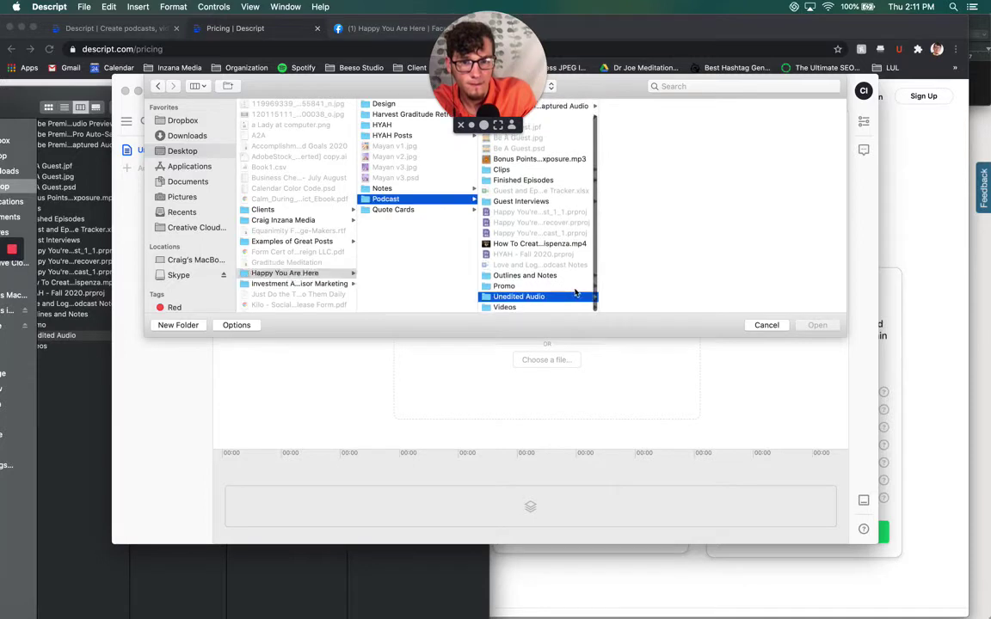
scroll(669, 249, "down", 2)
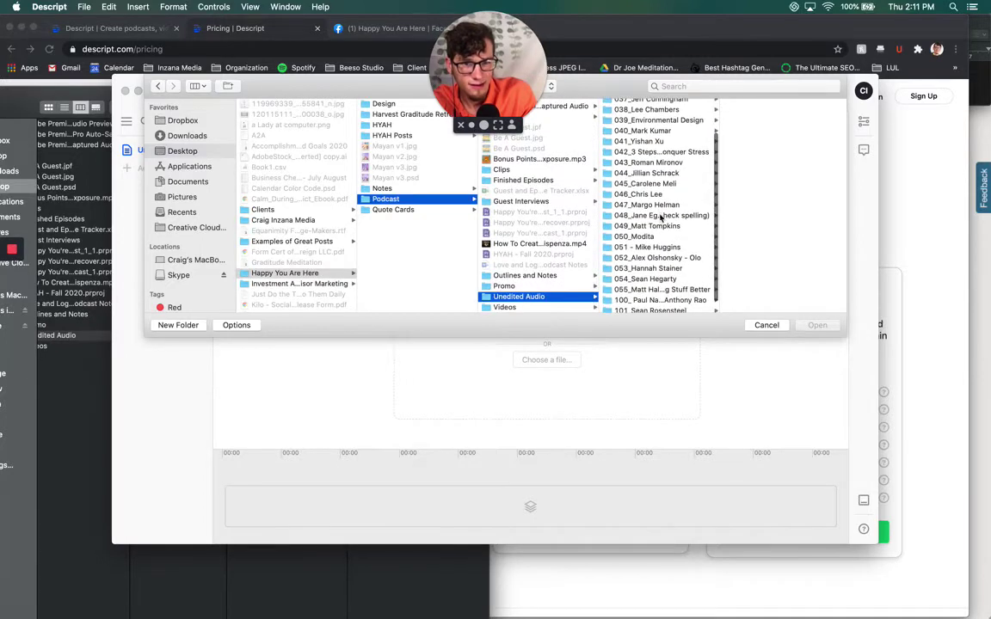
left_click(660, 216)
left_click(688, 125)
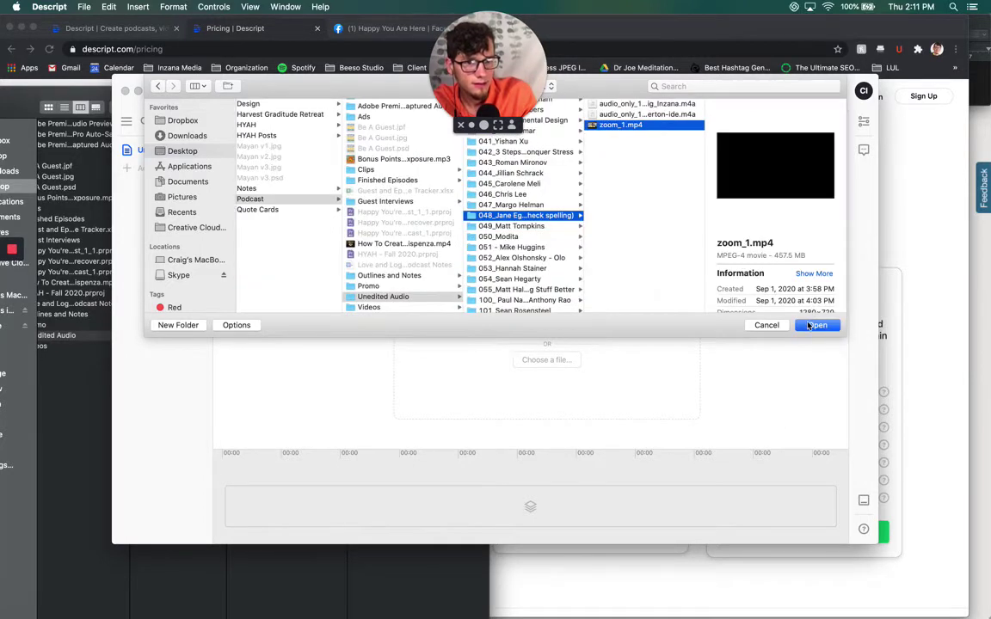
left_click(810, 326)
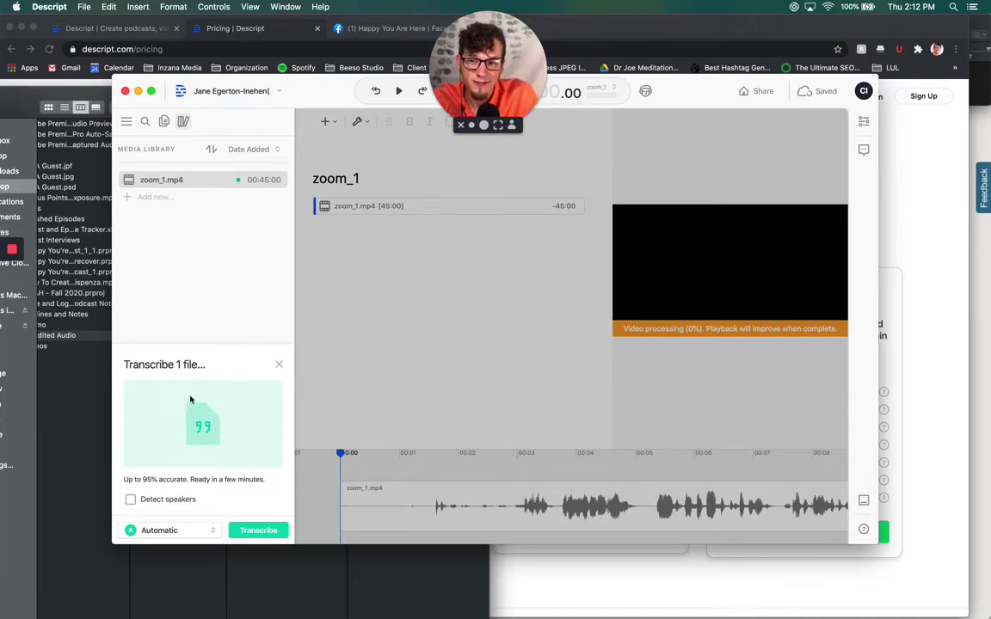
Enable Detect speakers with a count of 2 and transcribe zoom_1.mp4
left_click(130, 500)
left_click(245, 497)
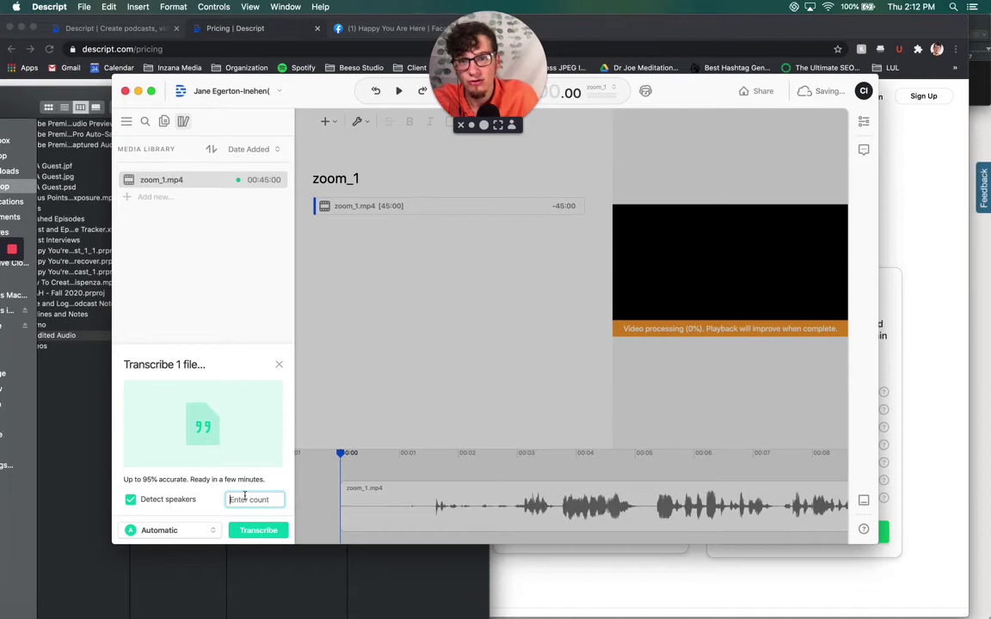
type("2")
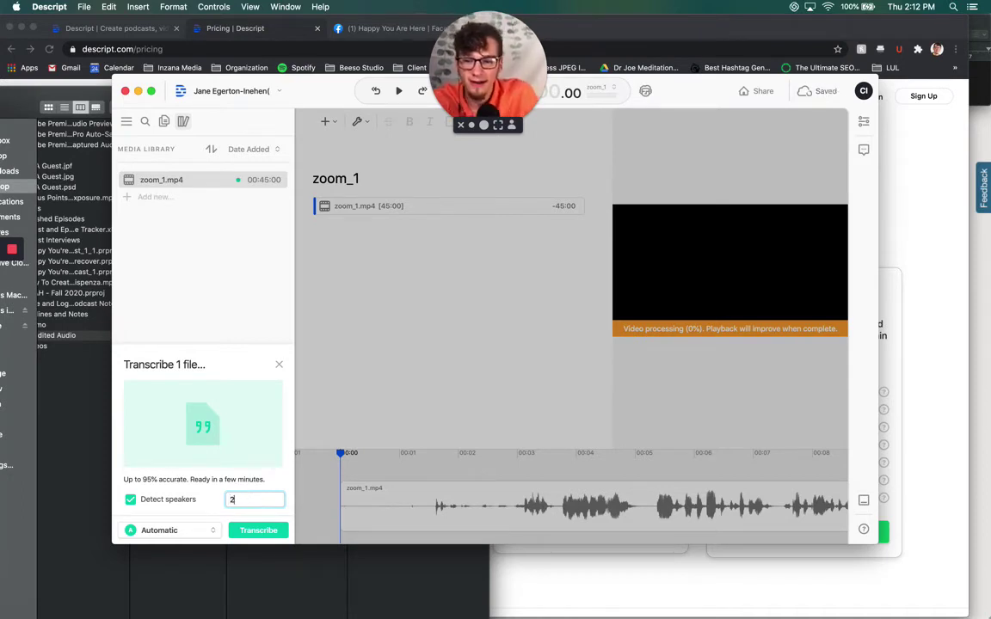
left_click(246, 532)
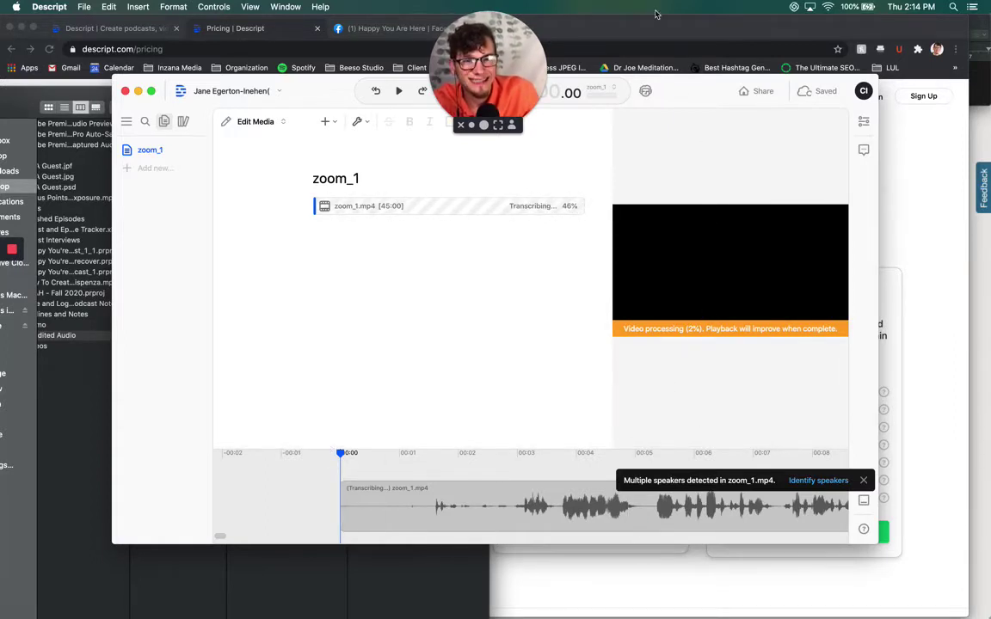
Start Identify speakers, play clip 1, and enter the host's name for it
left_click_drag(692, 97, 695, 156)
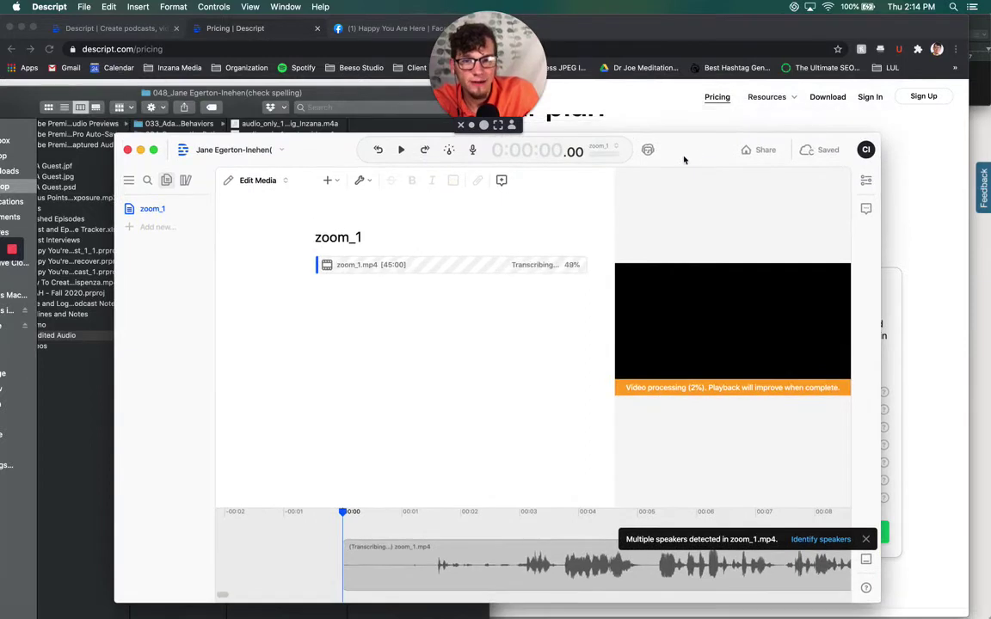
left_click(819, 540)
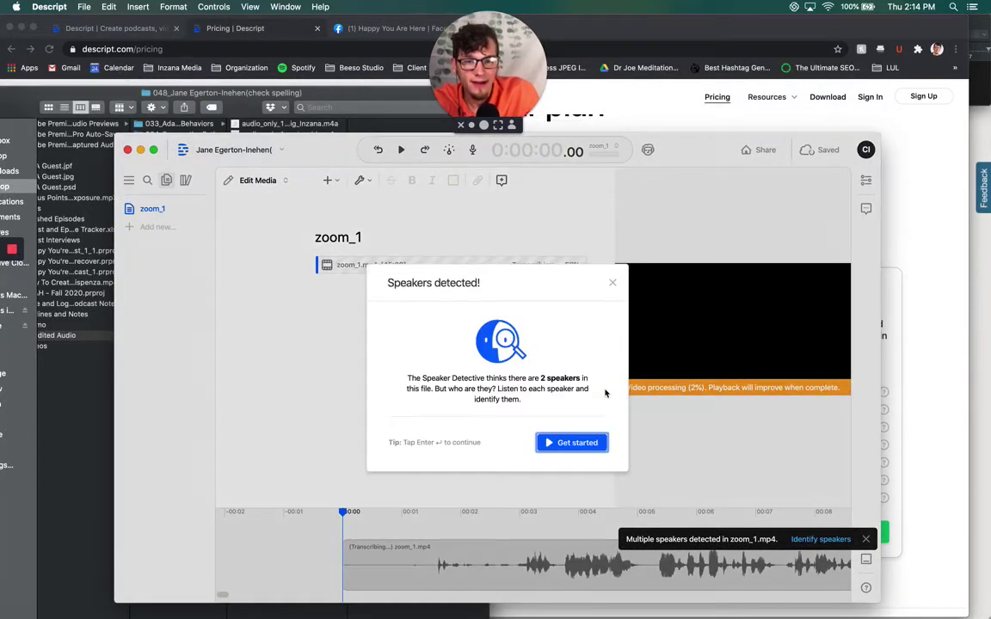
left_click(551, 441)
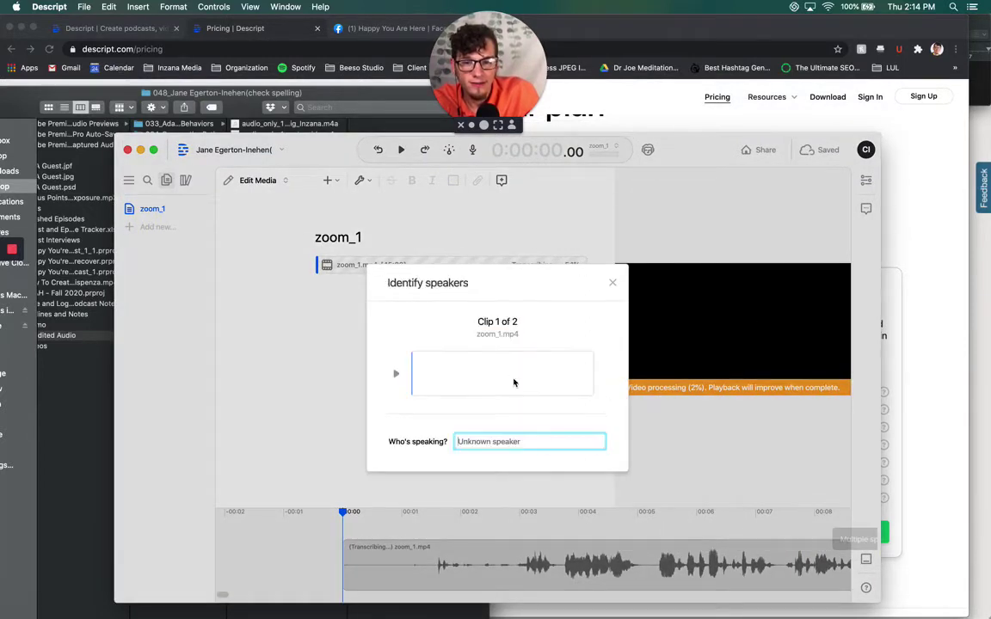
left_click(396, 373)
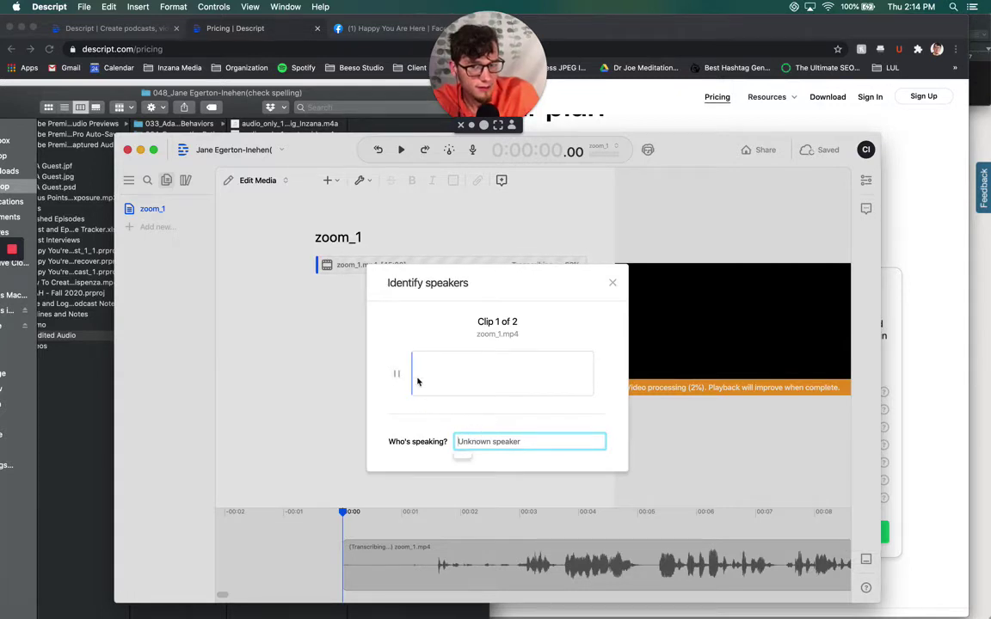
left_click(393, 402)
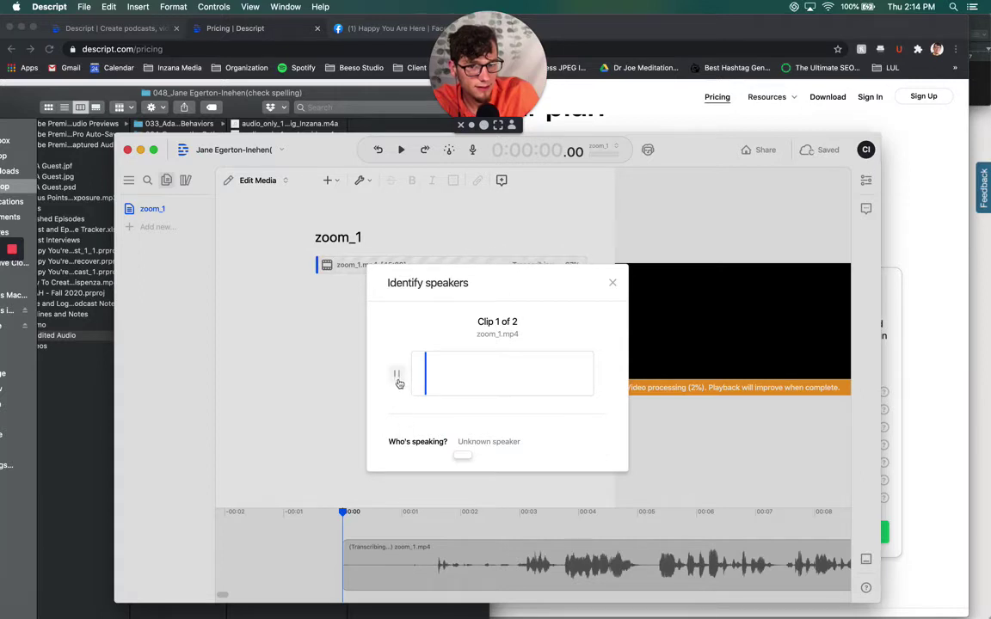
left_click(398, 378)
left_click(396, 375)
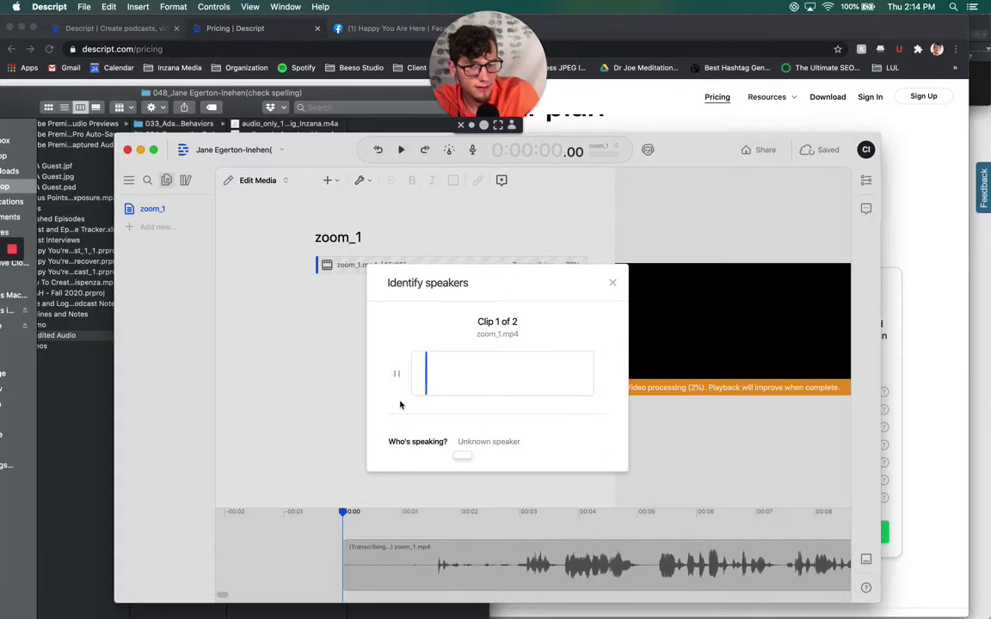
left_click(492, 442)
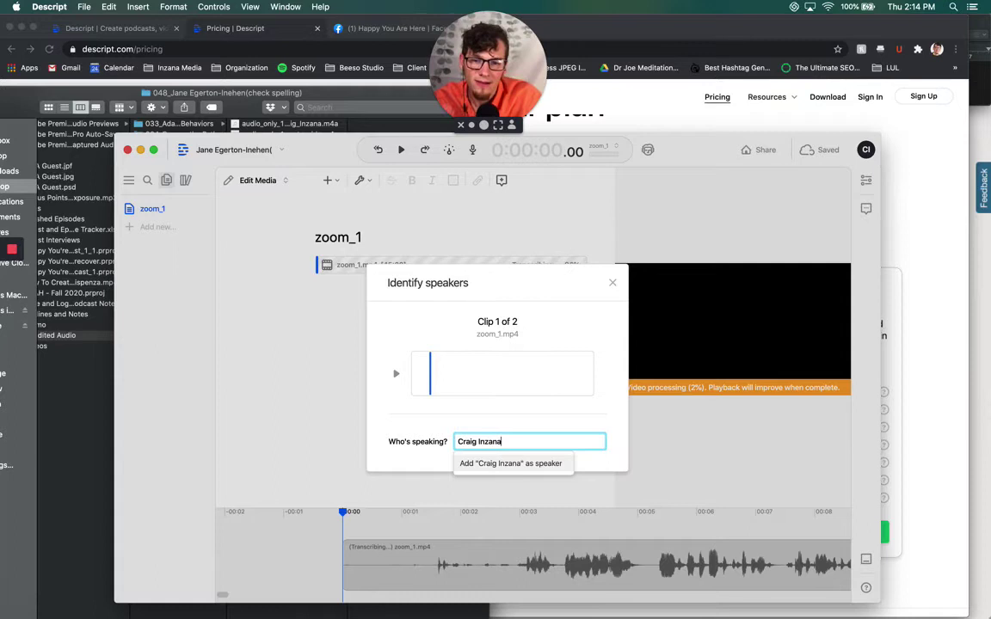
key("Return")
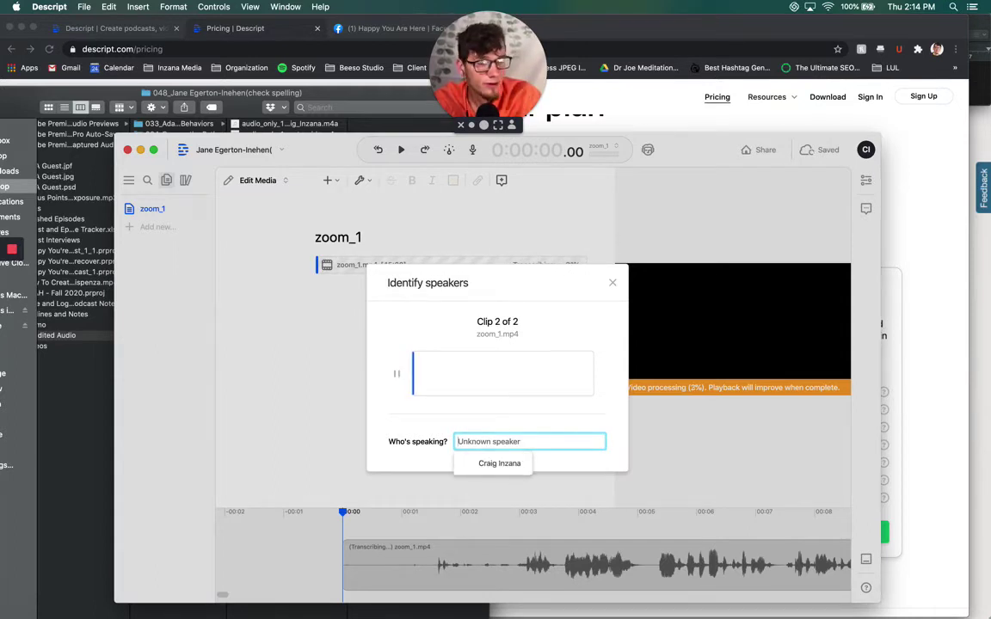
Paste the guest's name for clip 2 and check its spelling in the browser
left_click(395, 375)
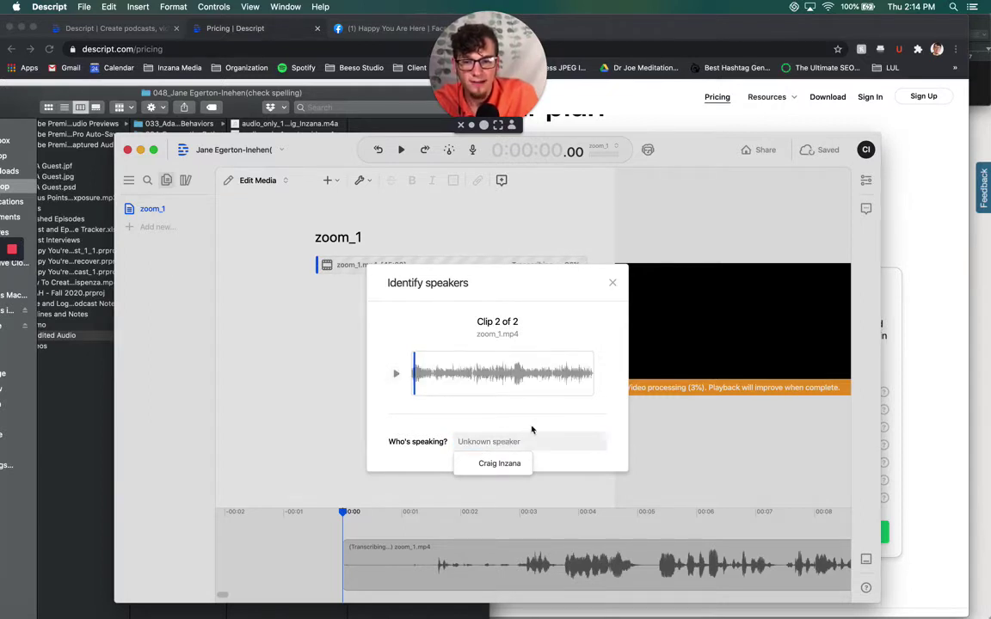
left_click(533, 438)
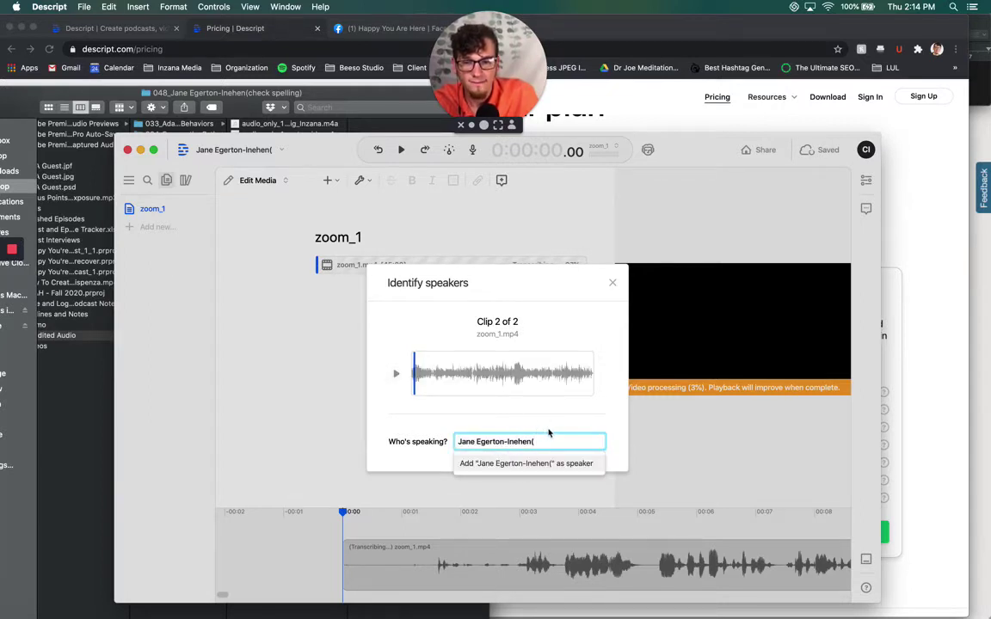
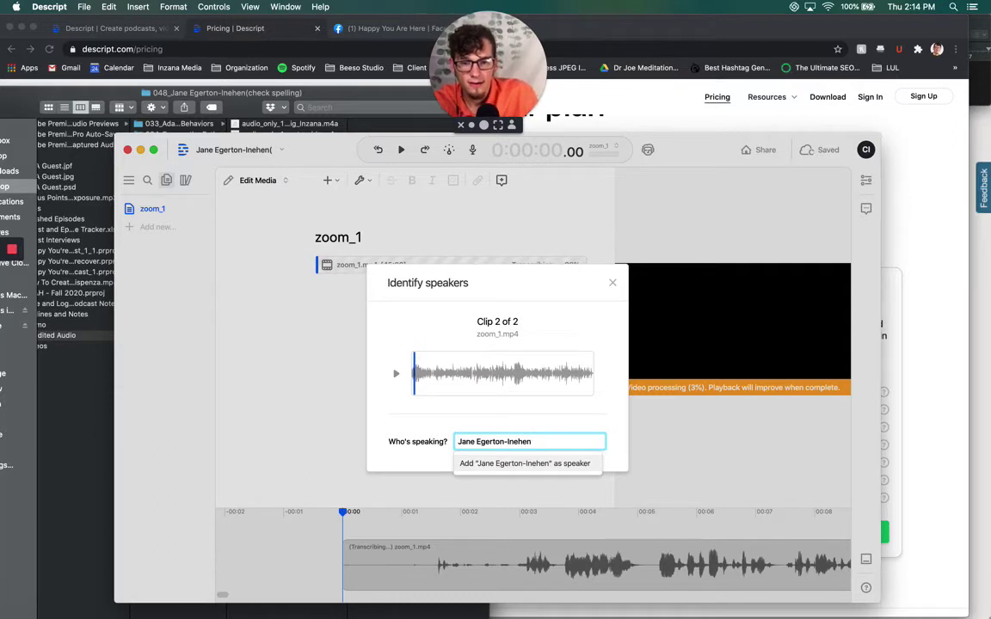
left_click(605, 33)
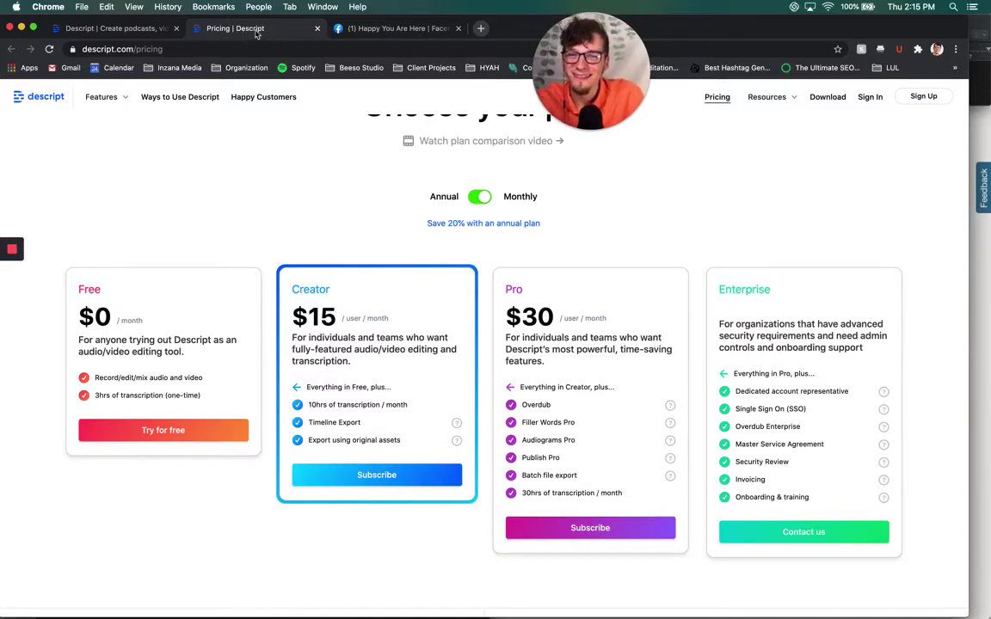
left_click(482, 28)
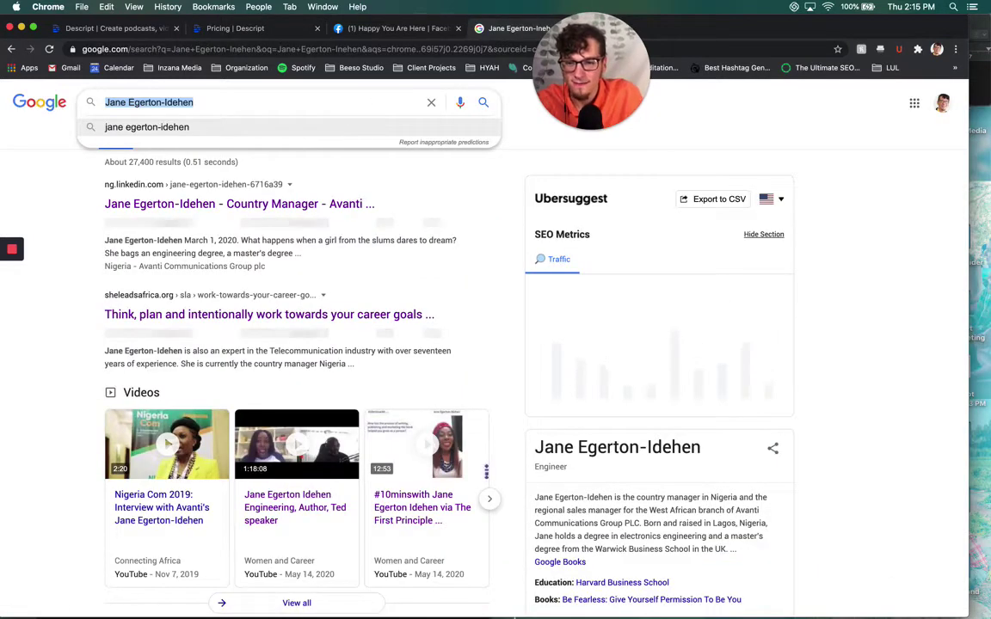
left_click(653, 604)
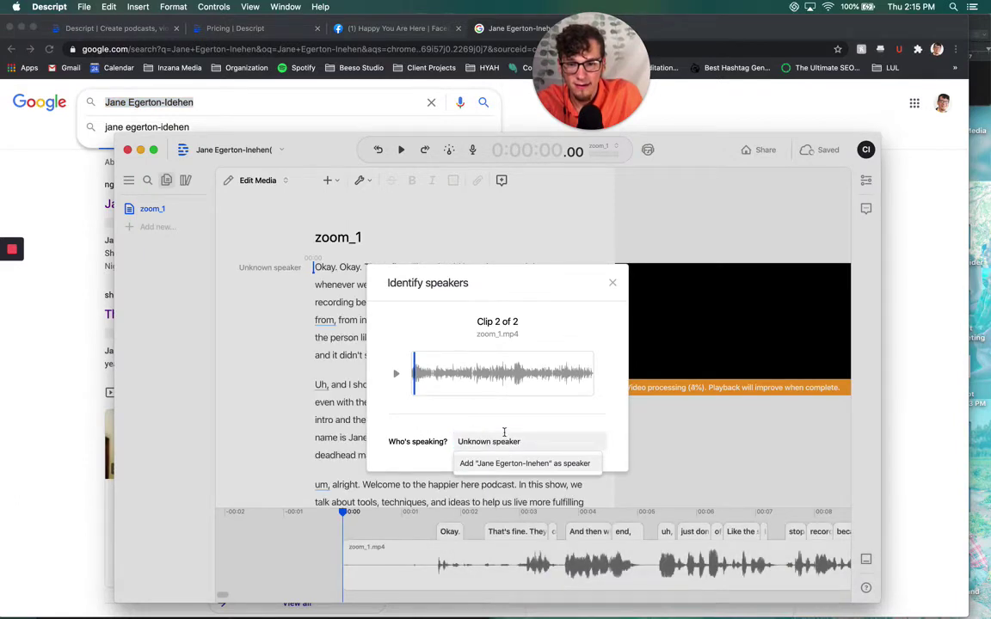
Paste the corrected guest name for clip 2, confirm, and close the Speaker labels added dialog
left_click(503, 437)
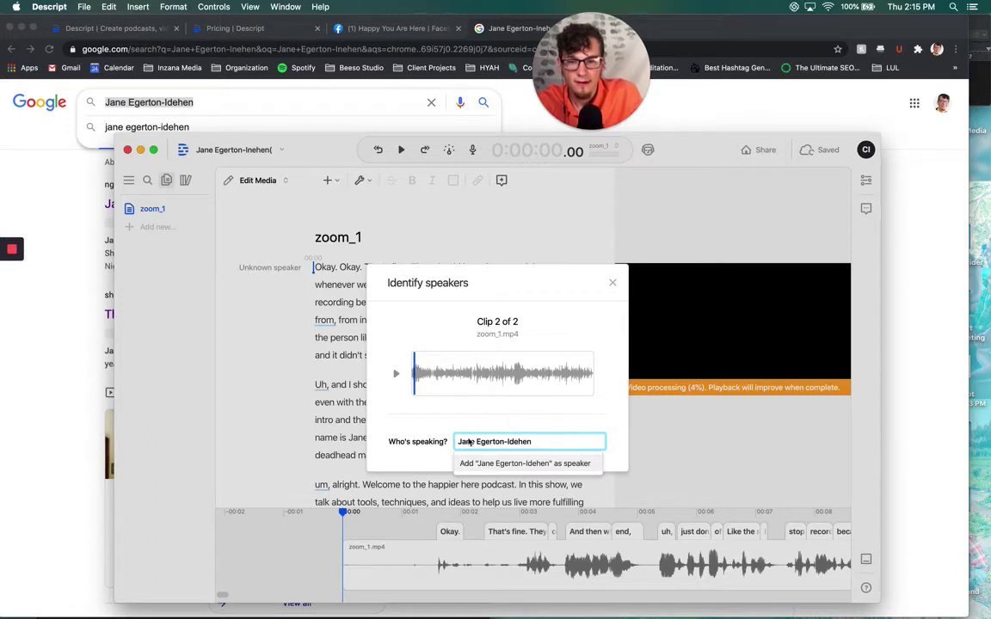
key("Return")
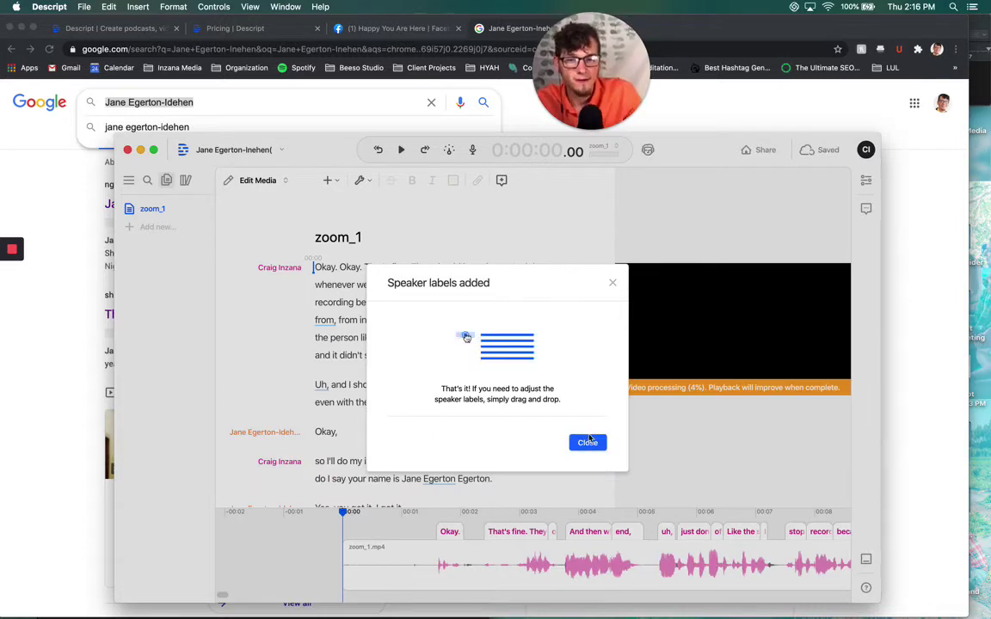
left_click(579, 436)
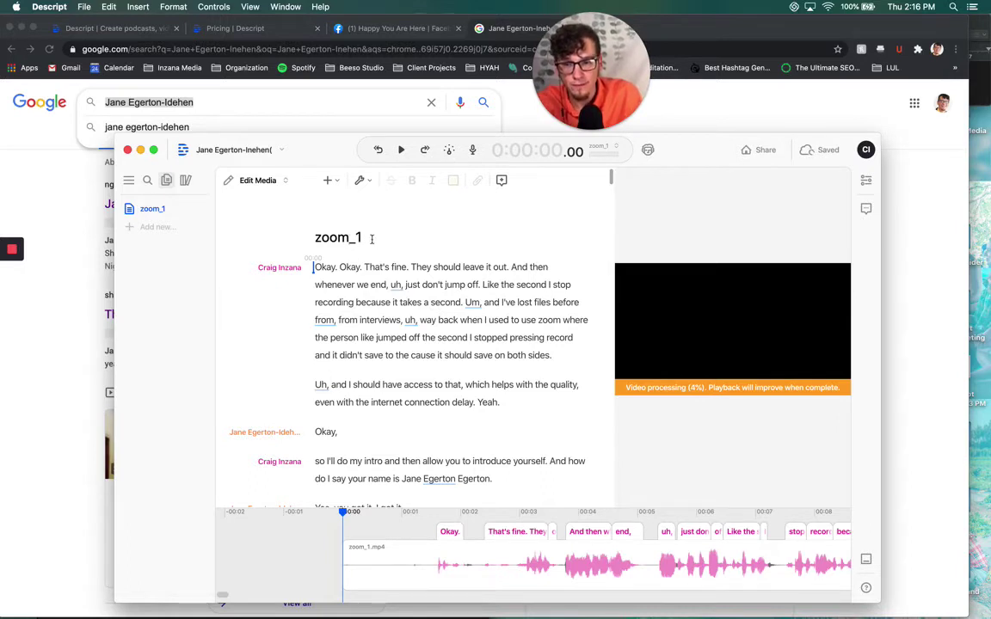
Rename the composition after the guest and jump playback to the guest's introduction
key("super+a")
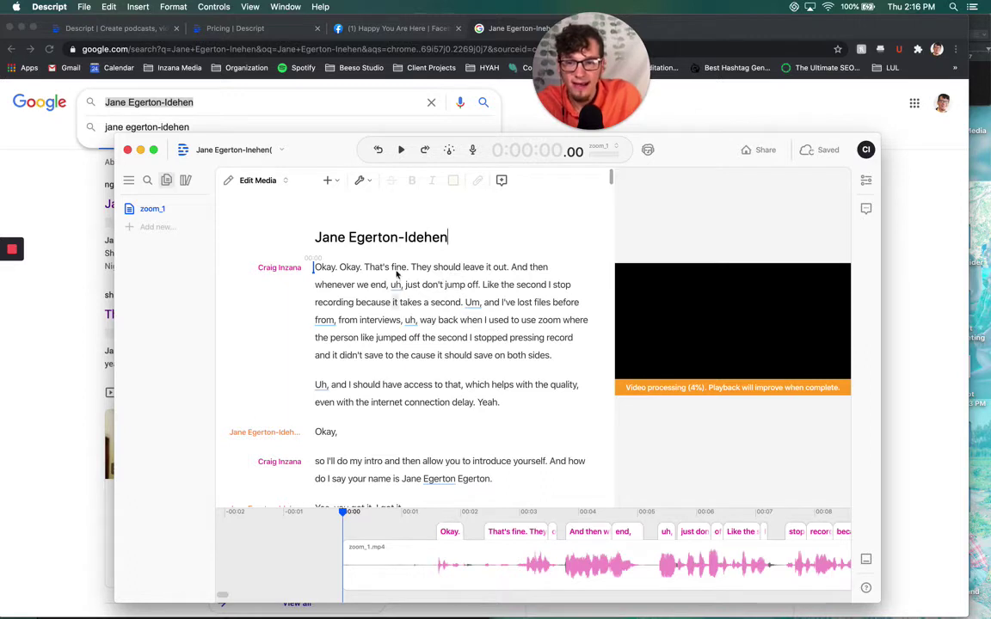
left_click(354, 302)
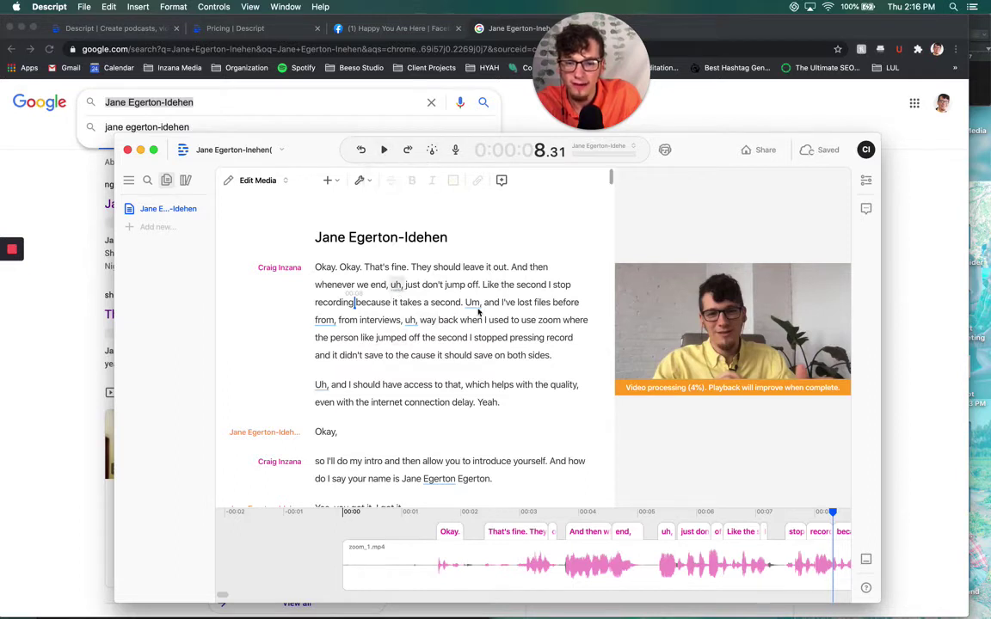
scroll(692, 568, "right", 5)
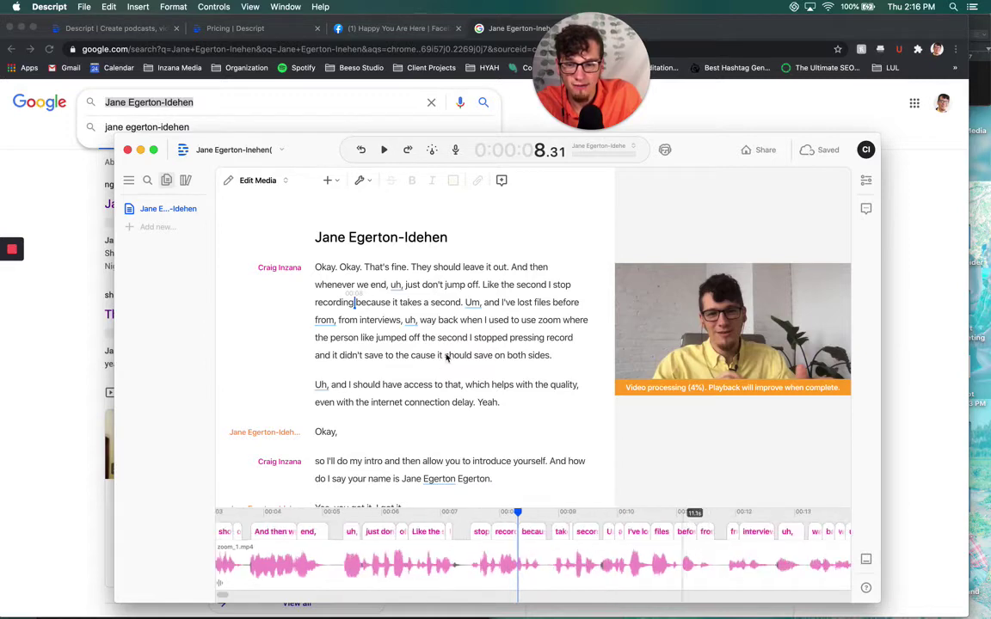
scroll(446, 356, "down", 3)
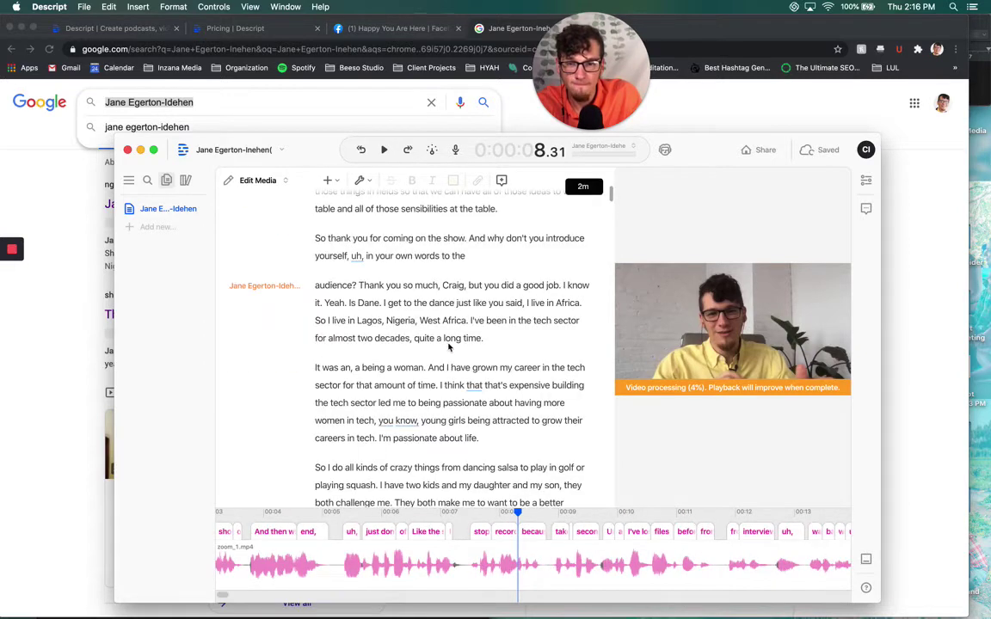
left_click(443, 285)
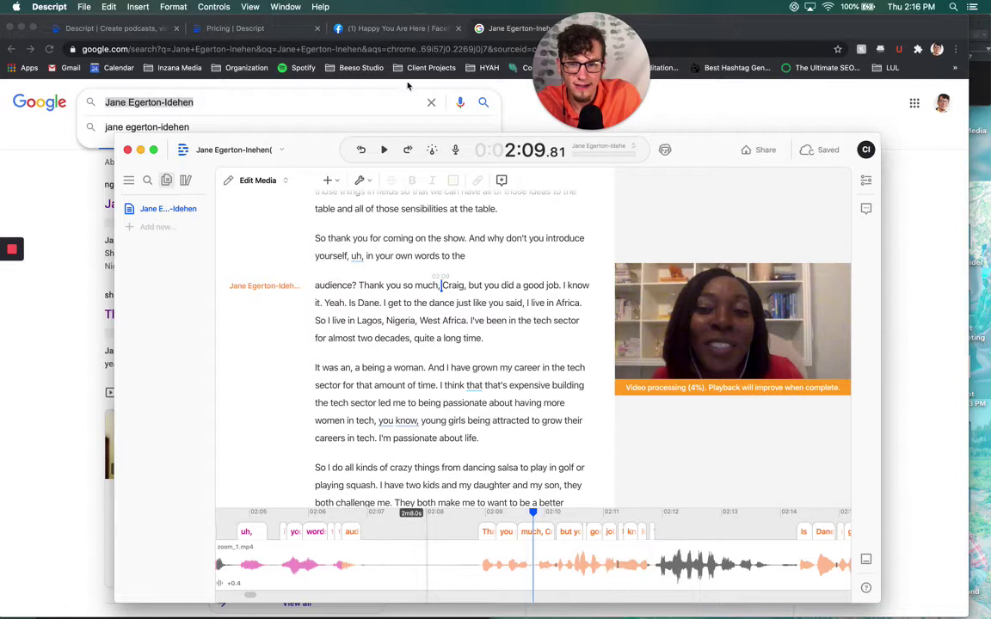
Check the editing mode choices, then place the playhead after 'initially' at 9:44.89
left_click(286, 182)
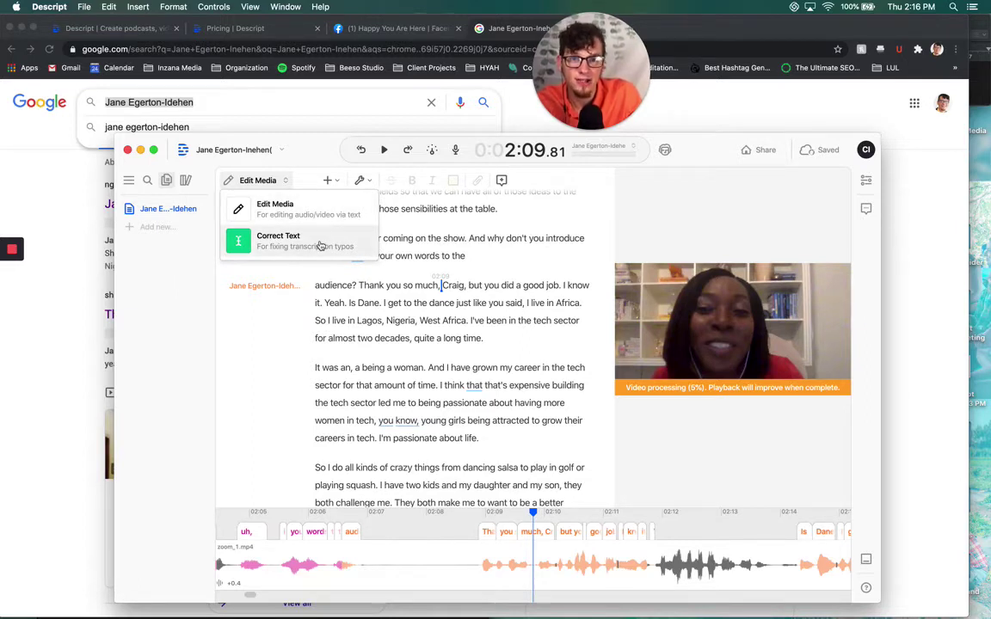
left_click(277, 327)
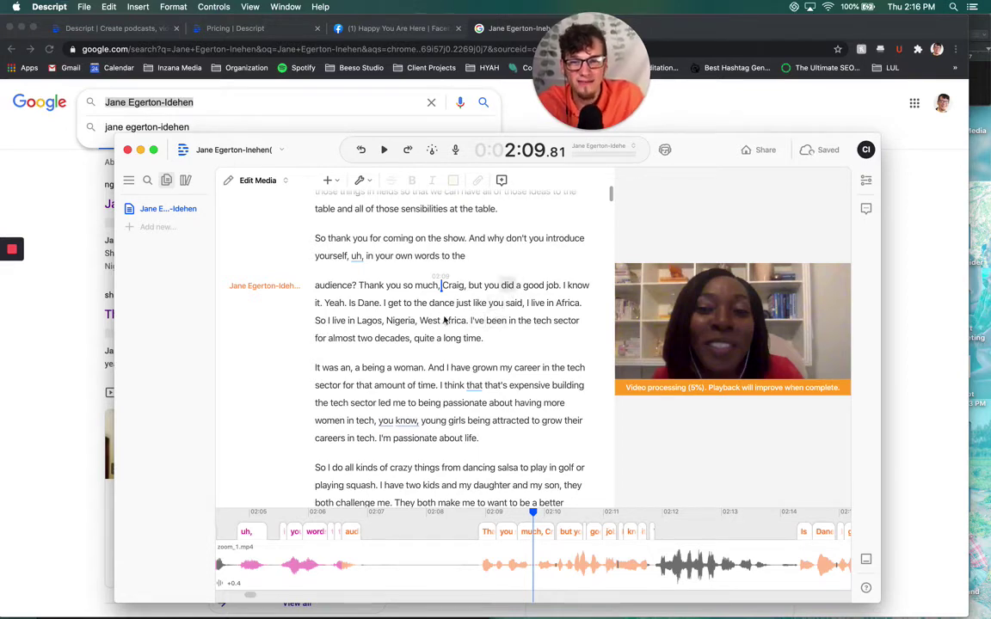
scroll(445, 288, "down", 10)
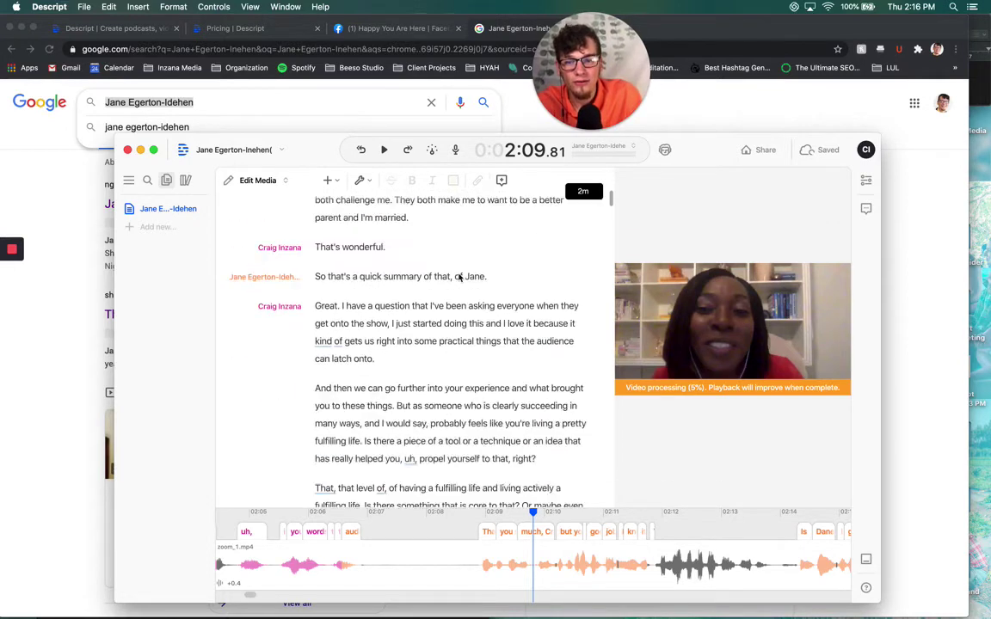
scroll(459, 277, "down", 15)
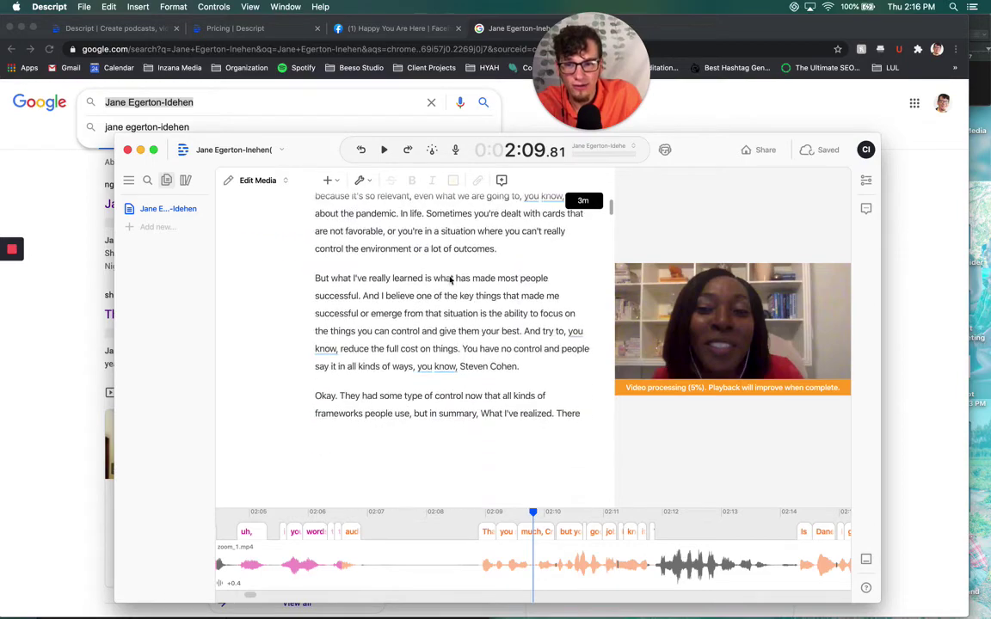
scroll(449, 281, "down", 8)
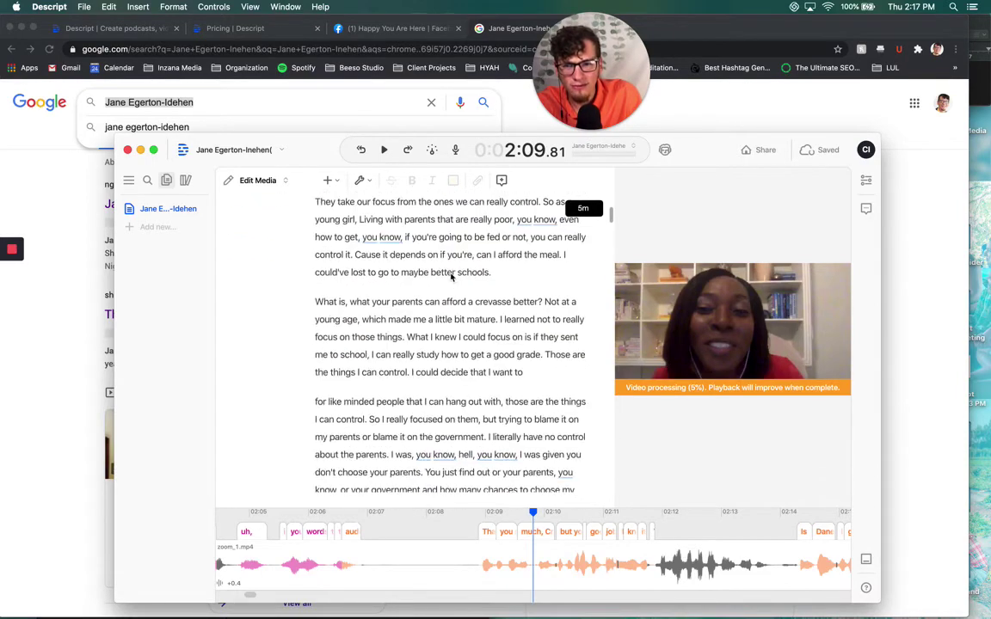
scroll(451, 276, "down", 12)
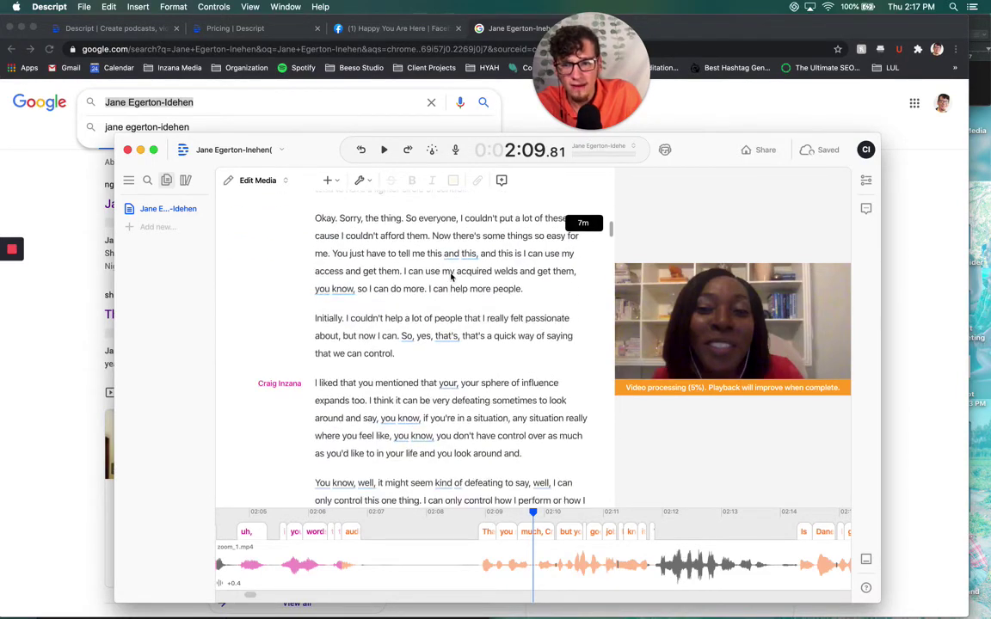
scroll(451, 276, "down", 4)
scroll(505, 351, "down", 3)
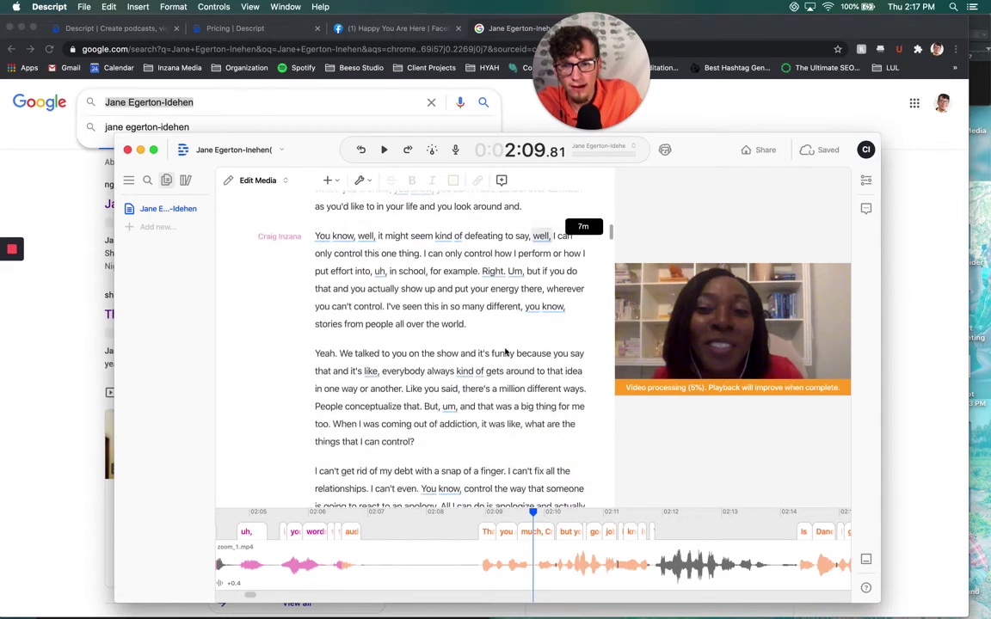
scroll(505, 351, "down", 7)
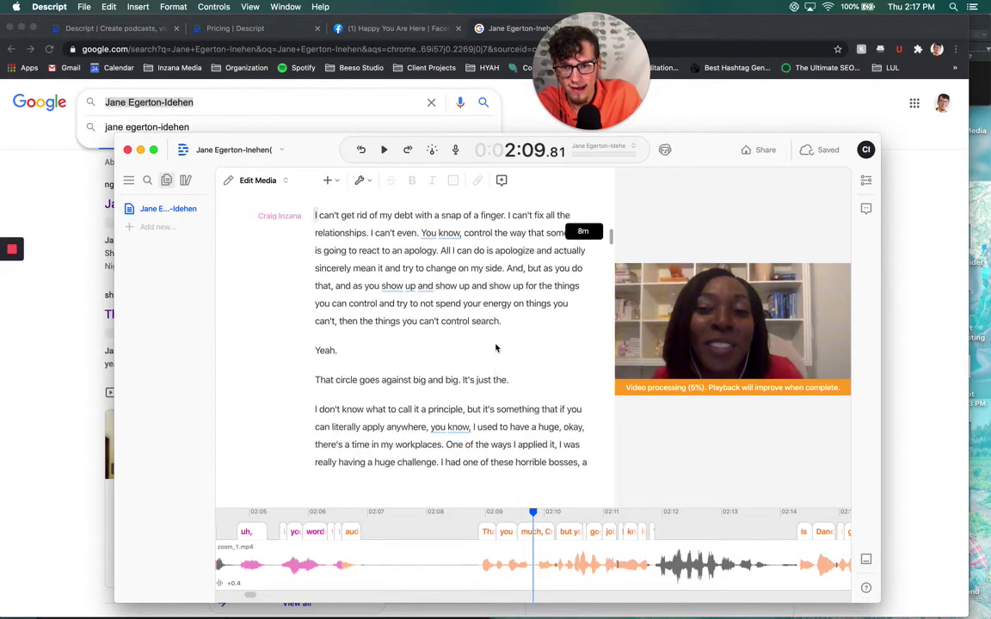
scroll(495, 348, "down", 4)
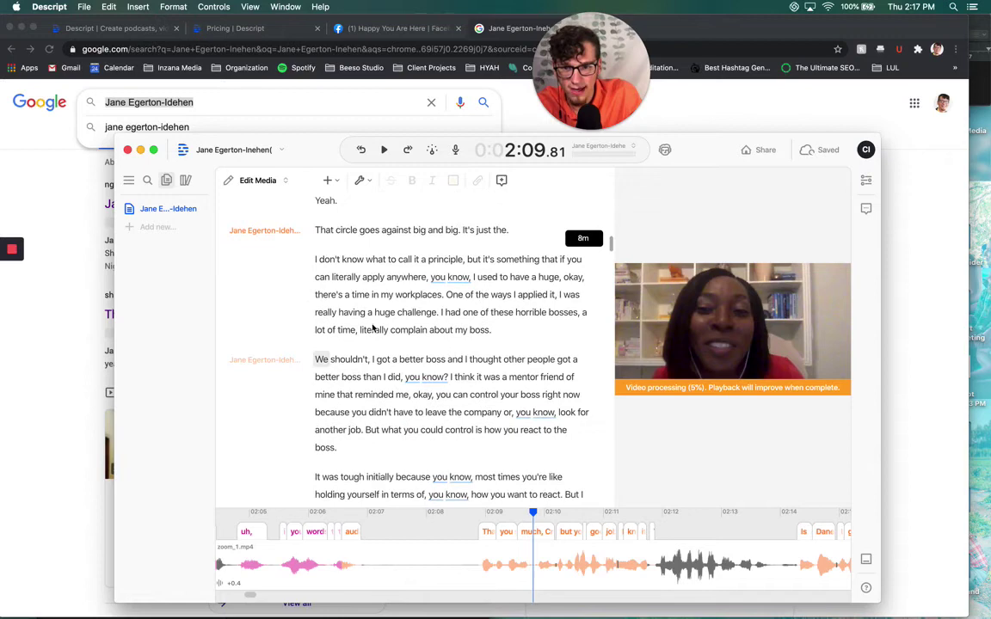
scroll(370, 329, "down", 4)
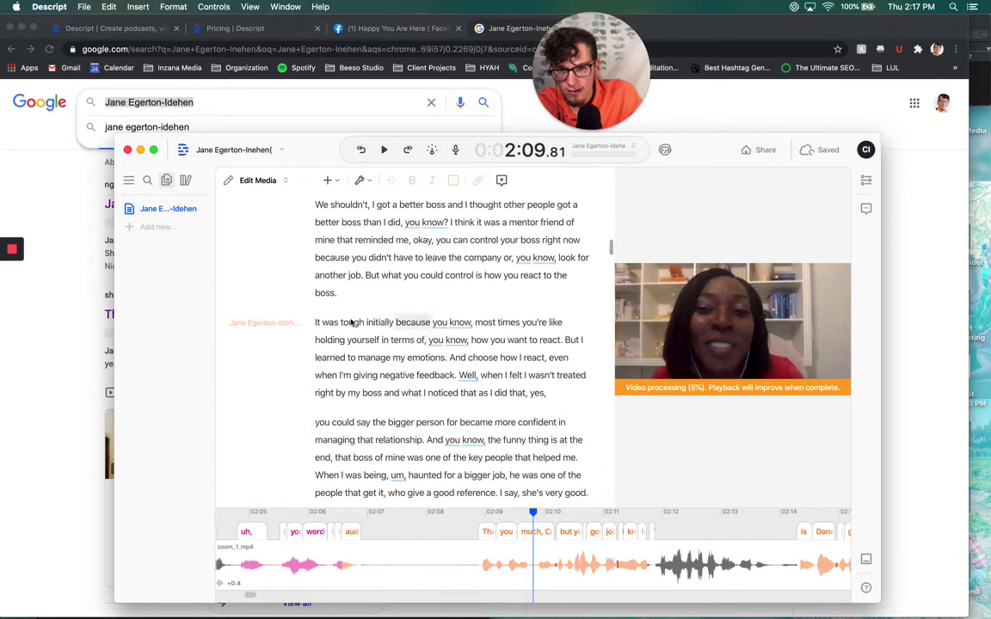
left_click(395, 322)
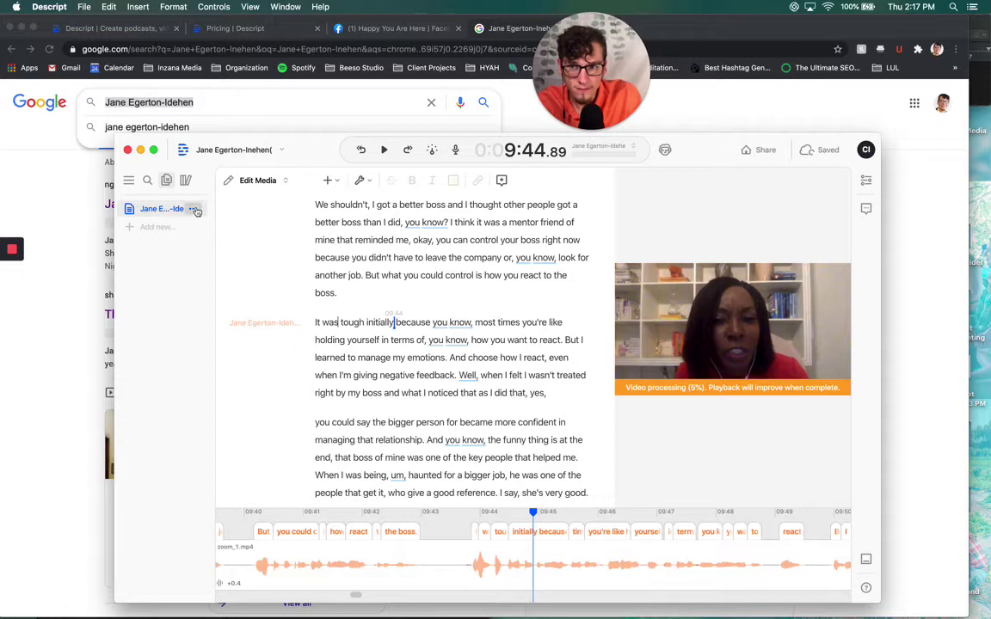
Choose Remove filler words... from the interview composition's options menu
left_click(193, 209)
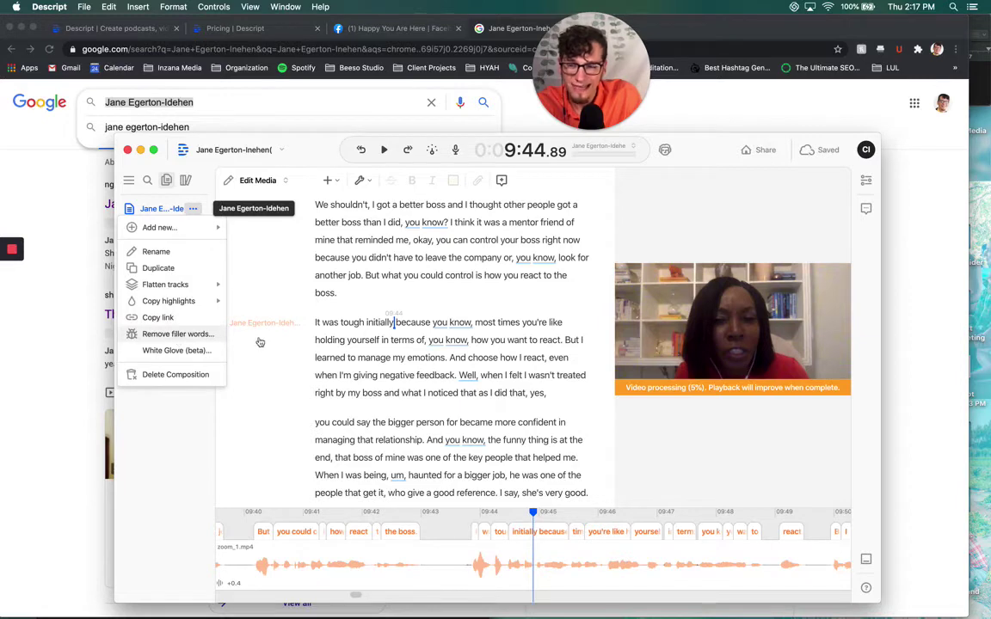
left_click(178, 333)
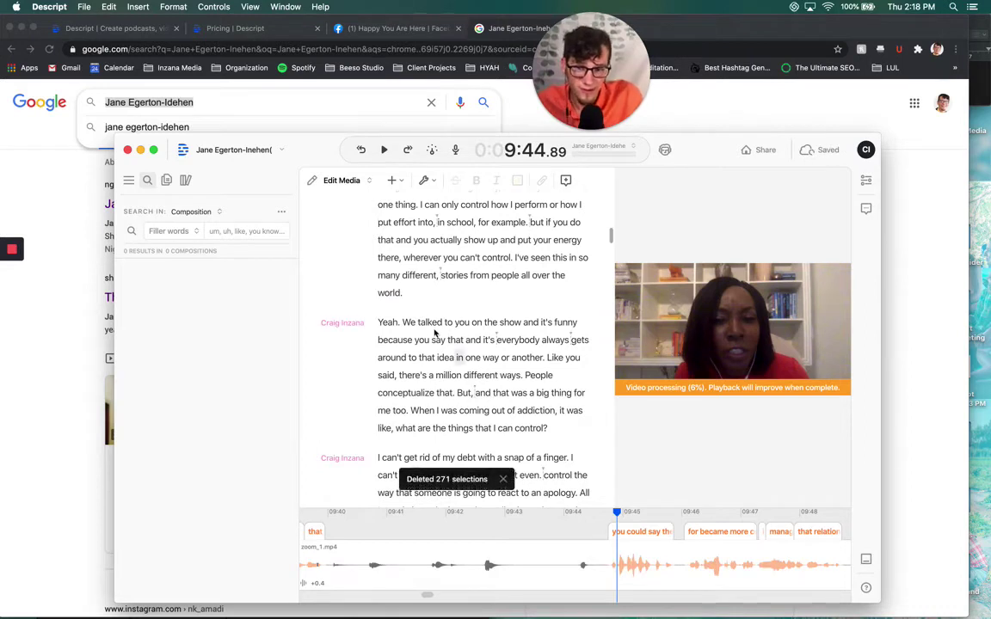
Select and play back the passage from 'So I use that framework' to 'lighter circle of control'
scroll(458, 344, "up", 2)
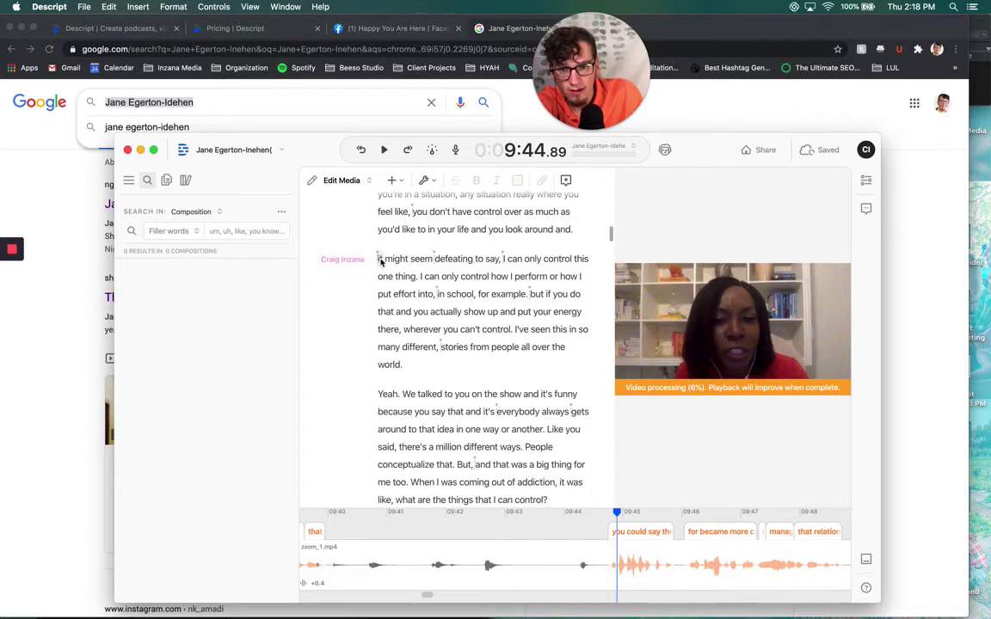
scroll(380, 261, "up", 2)
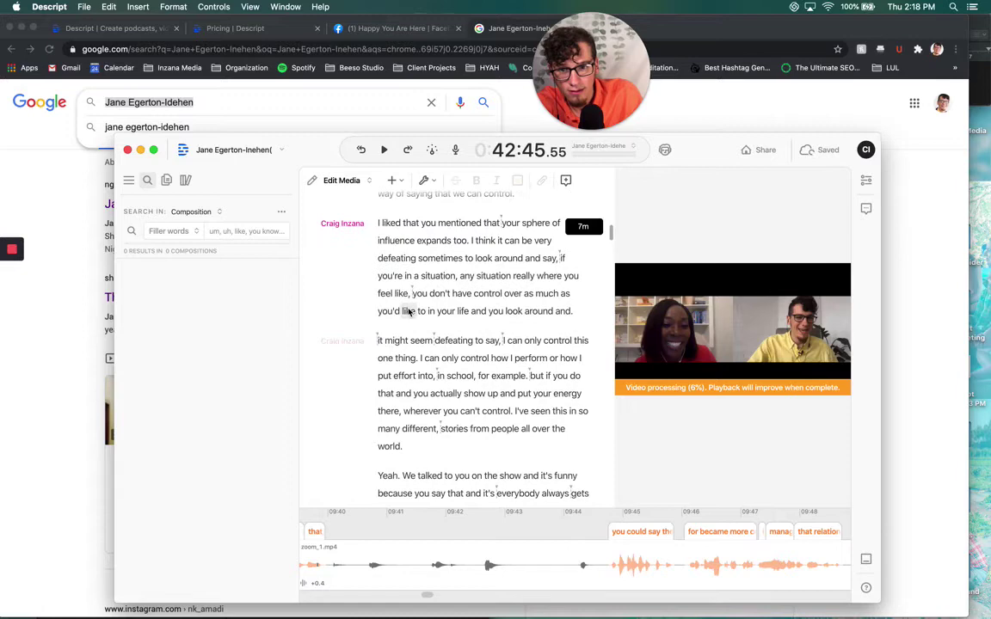
scroll(383, 280, "up", 6)
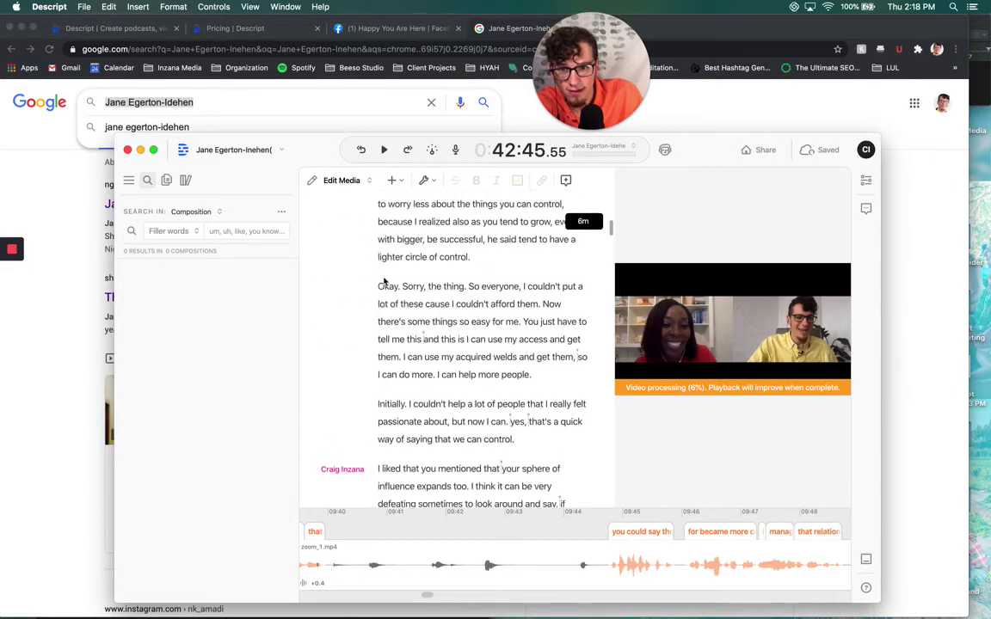
scroll(390, 292, "down", 5)
scroll(390, 292, "up", 8)
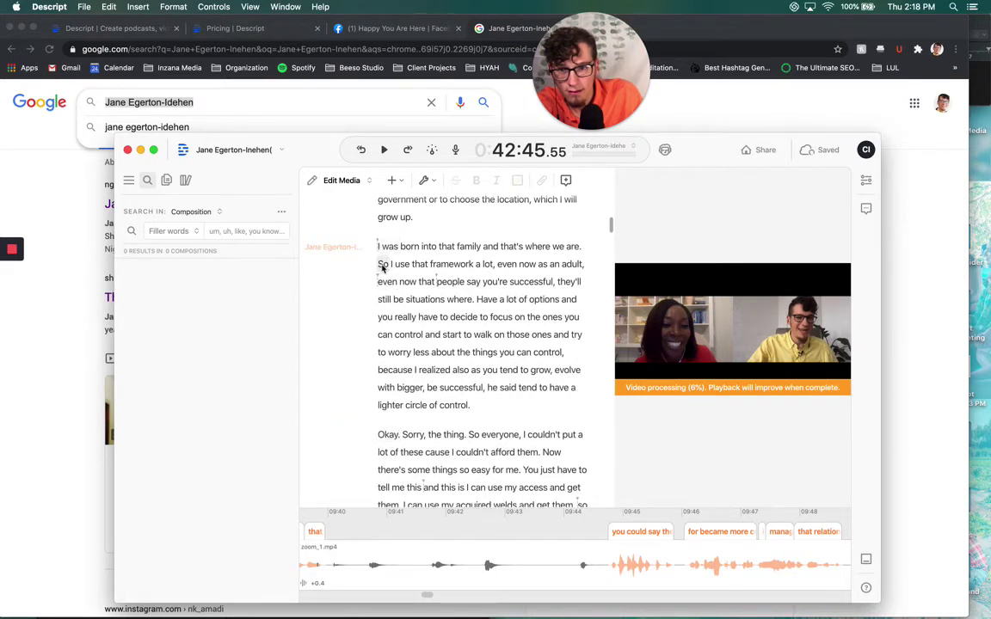
left_click_drag(379, 264, 470, 405)
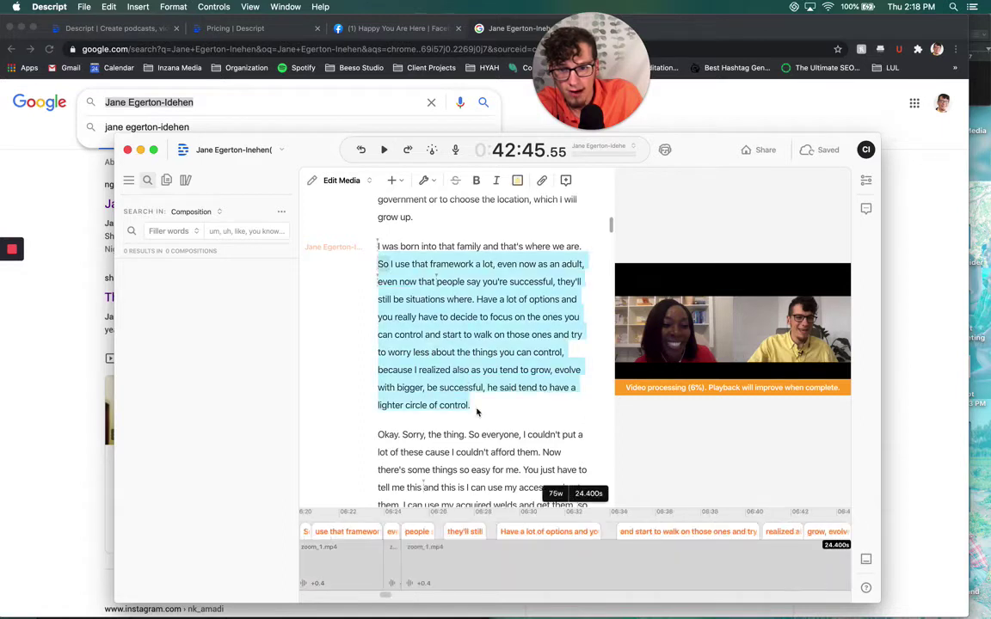
key("space")
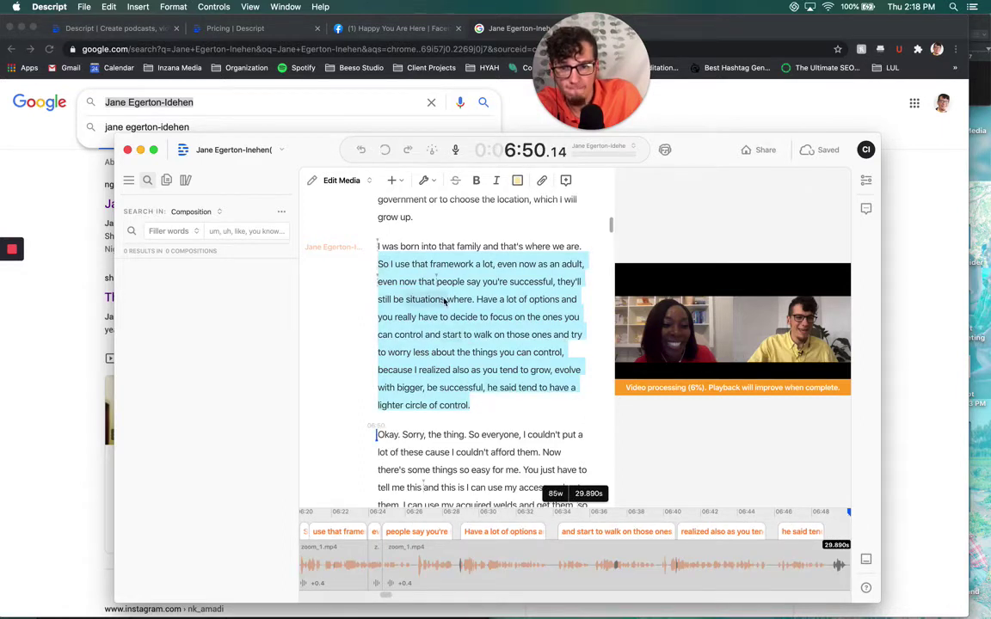
Clip the selection to a new composition and show the Compositions list
right_click(442, 301)
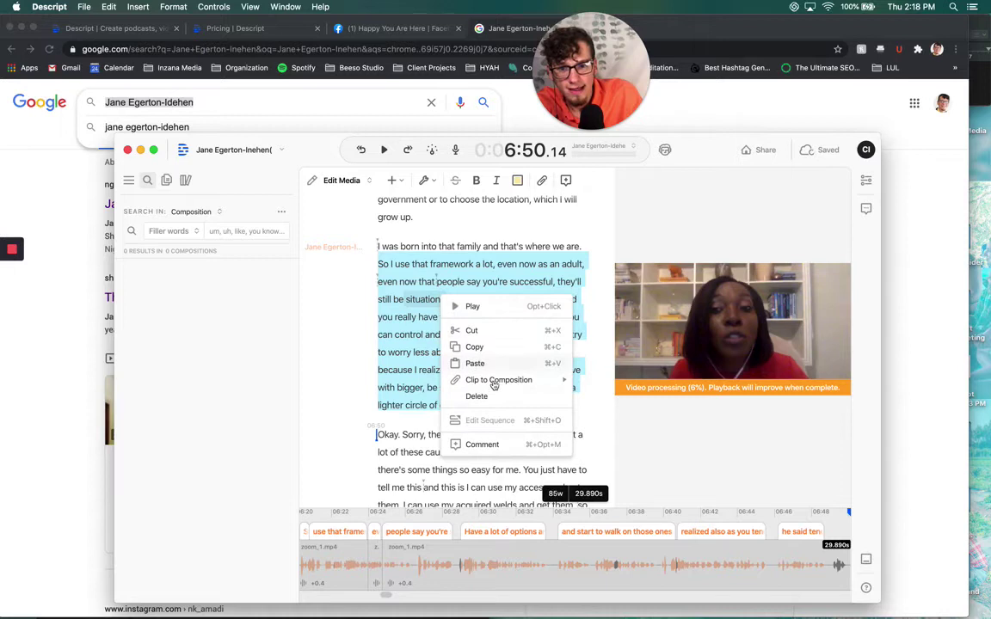
mouse_move(495, 385)
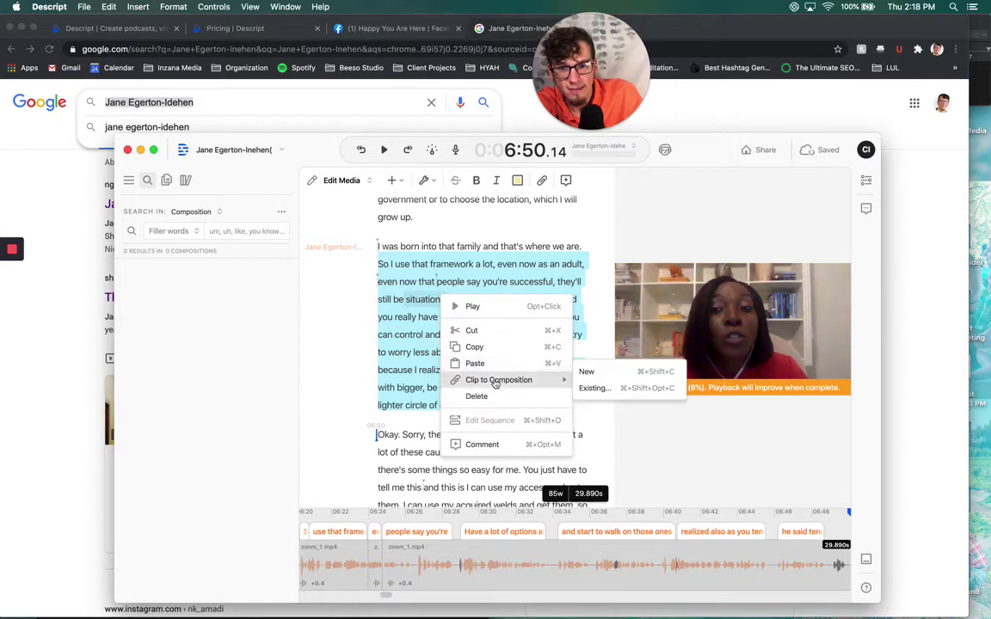
left_click(587, 372)
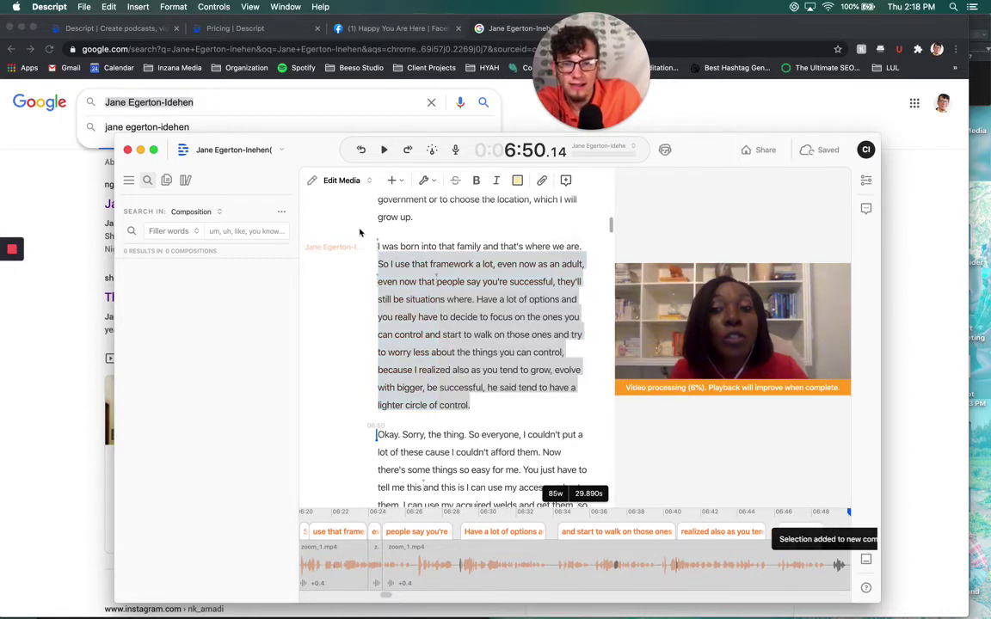
left_click(166, 180)
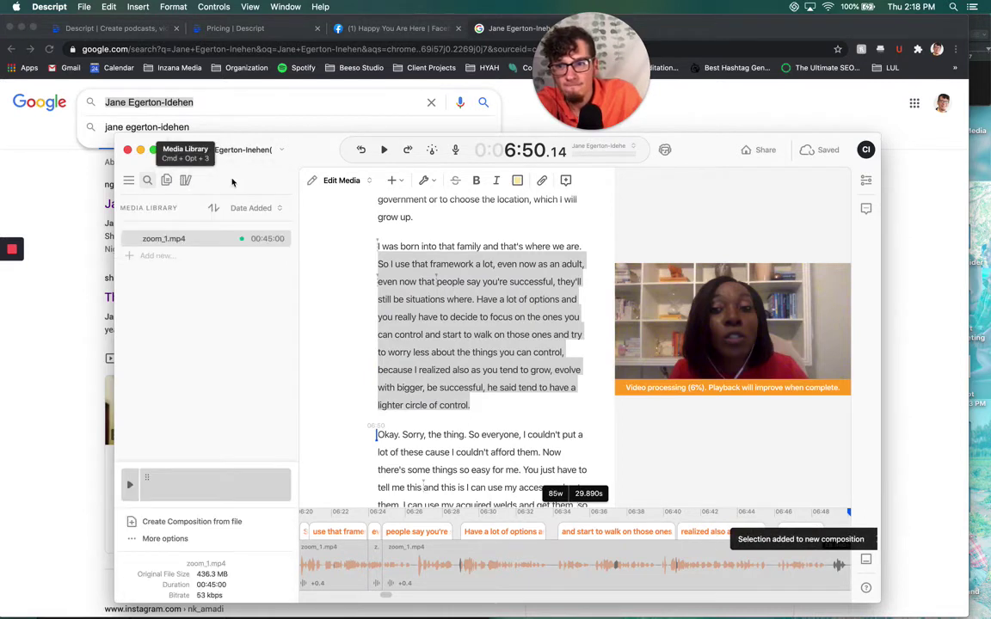
left_click(167, 180)
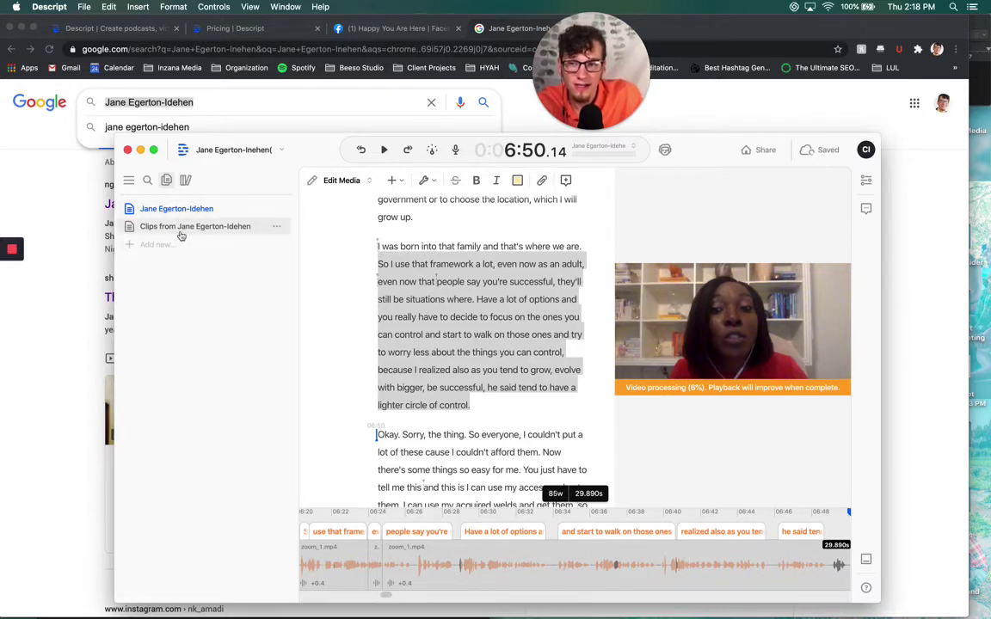
Open the 'Clips from' composition, widen the transcript over the preview, and scrub its ~29-second timeline
left_click(337, 231)
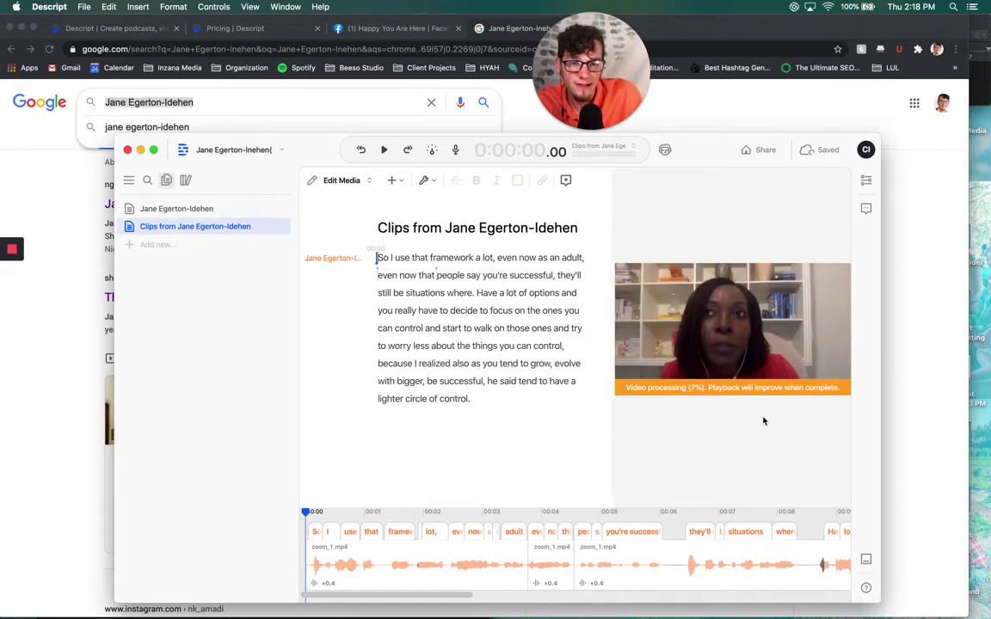
left_click_drag(612, 405, 763, 420)
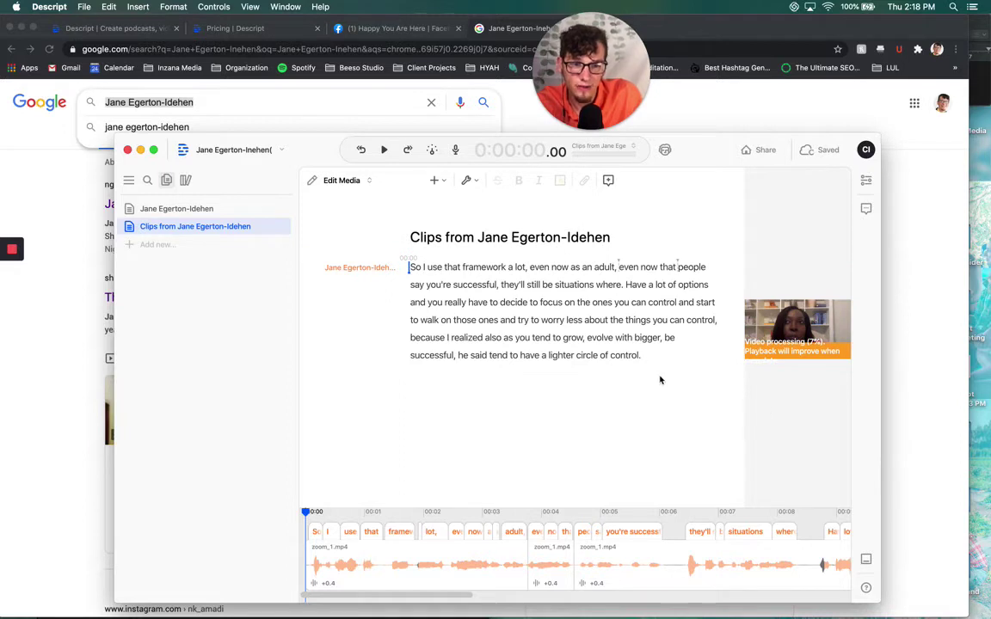
scroll(593, 531, "right", 5)
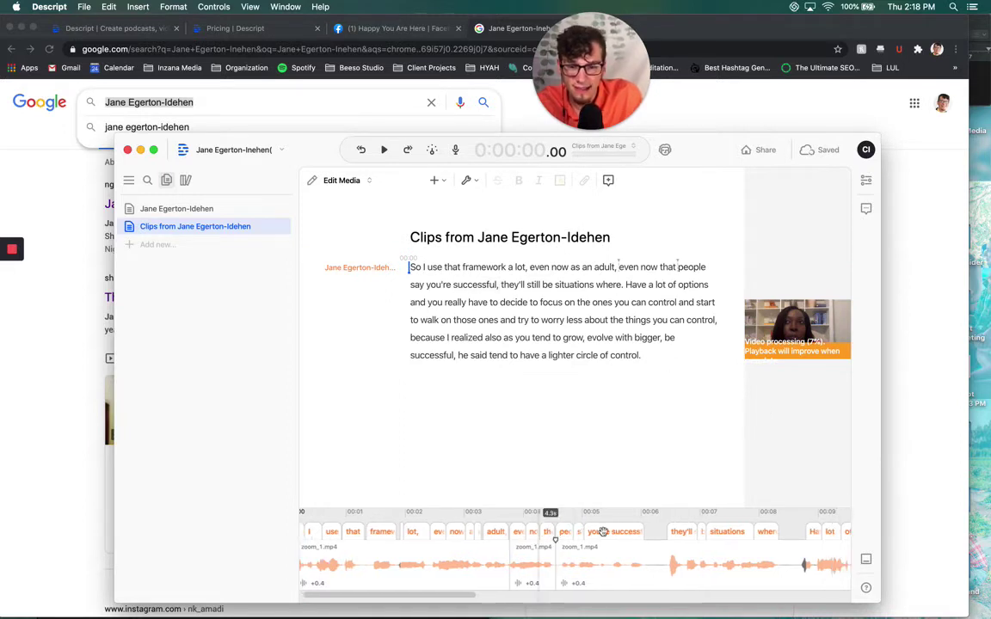
scroll(559, 554, "right", 5)
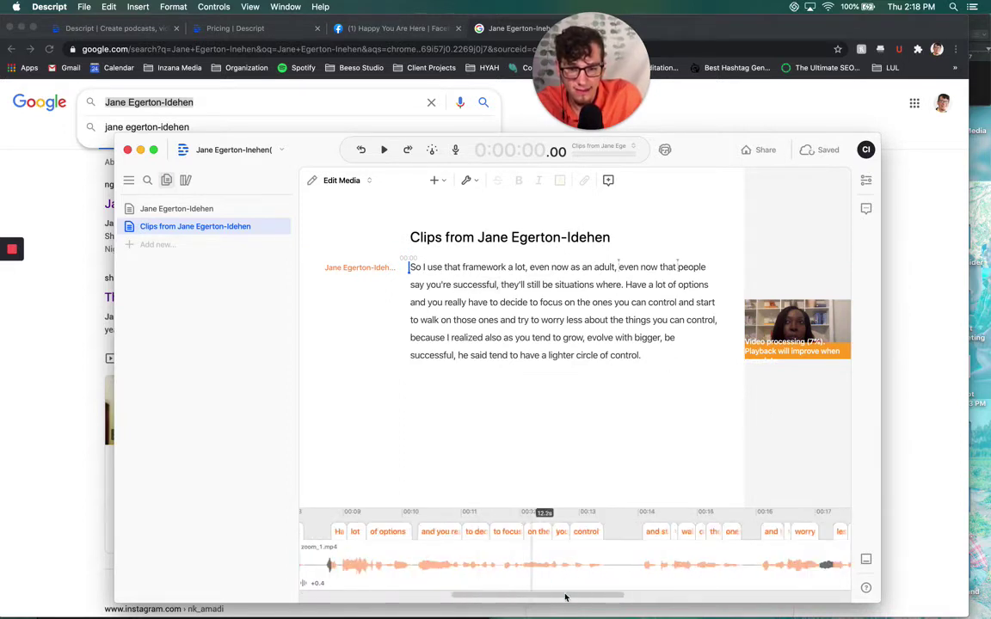
left_click_drag(573, 599, 309, 595)
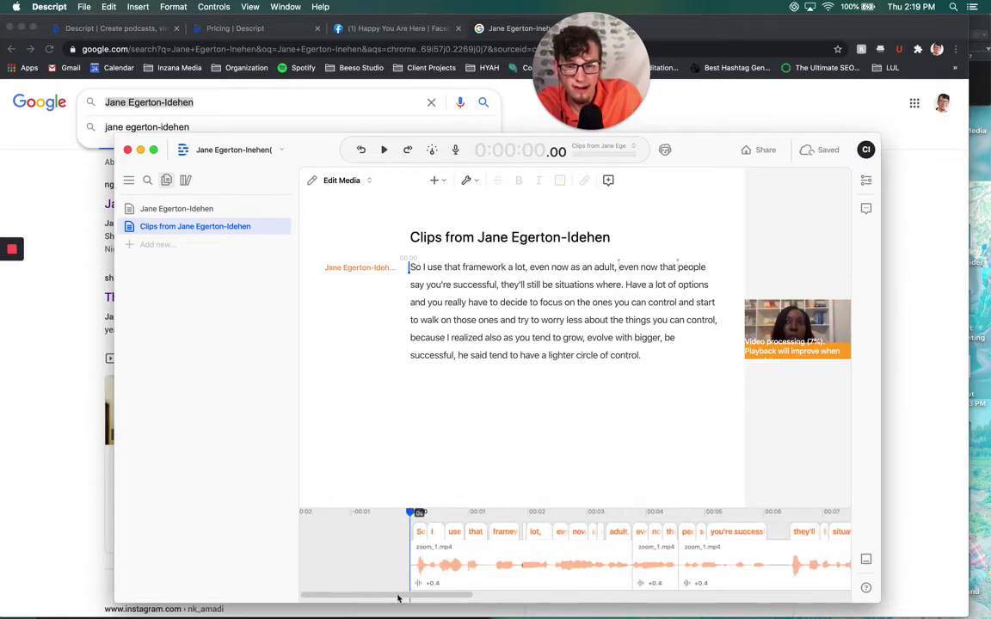
left_click_drag(398, 598, 326, 597)
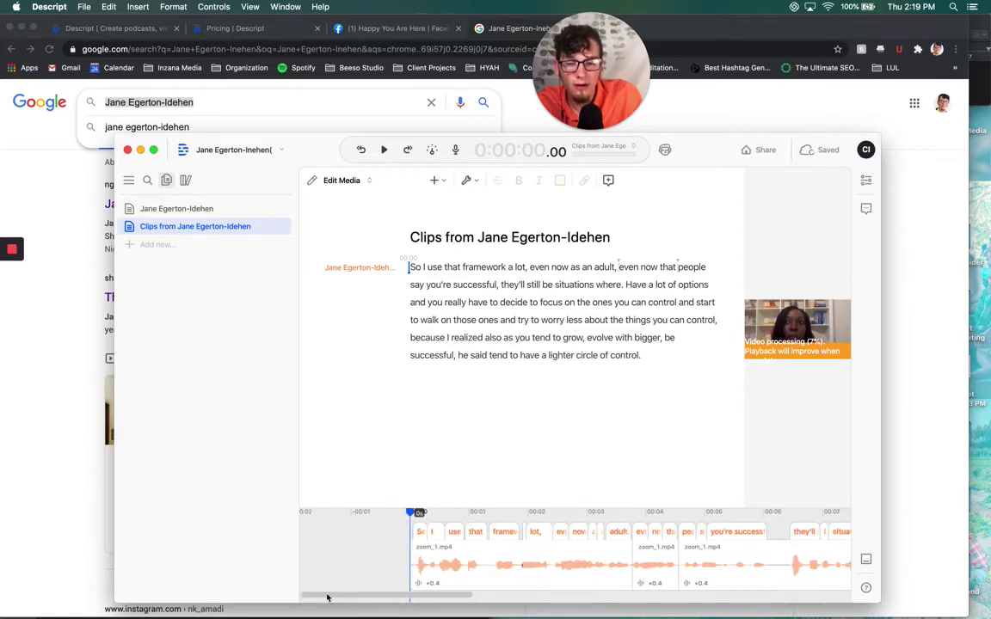
Switch Edit Media to Correct Text and fix the misheard wording in the transcript
left_click(361, 182)
left_click(344, 227)
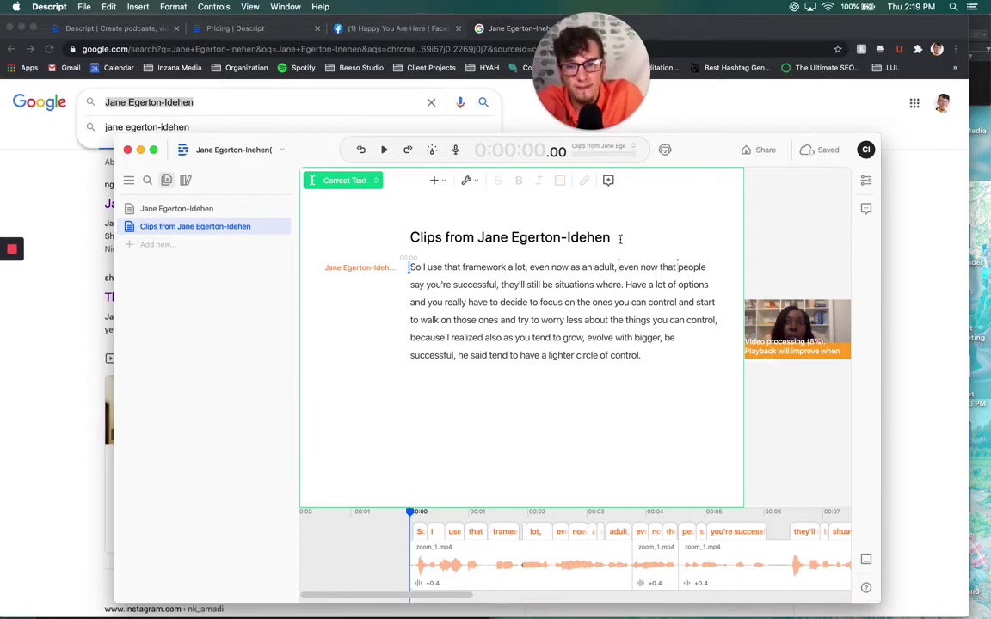
left_click(678, 364)
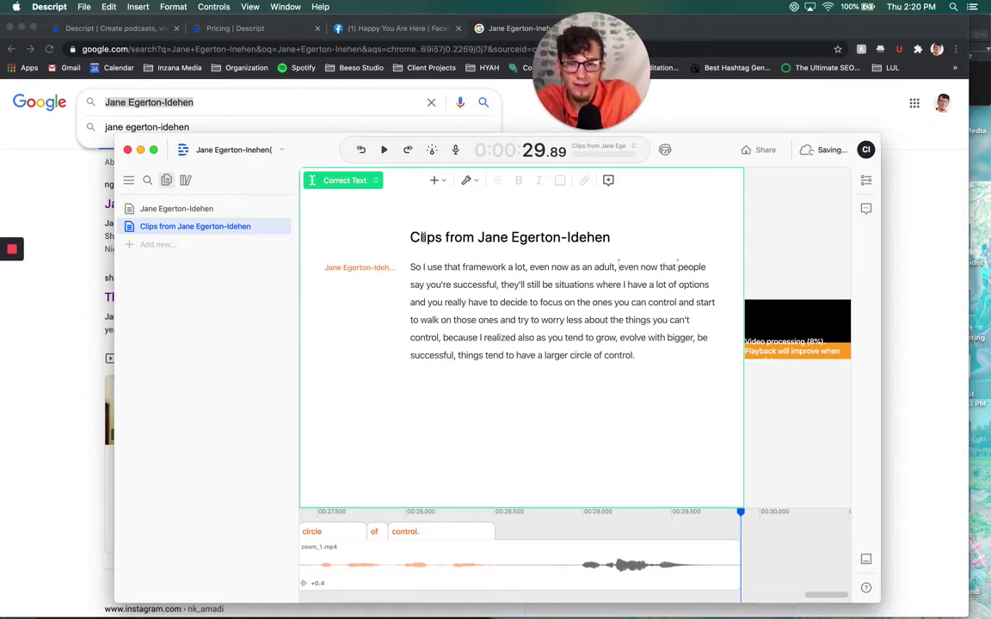
Replace 'Clips from' in the title with 'Sphere of Influence by' before the speaker's name
left_click_drag(475, 237, 412, 238)
type("Sphere of INflu")
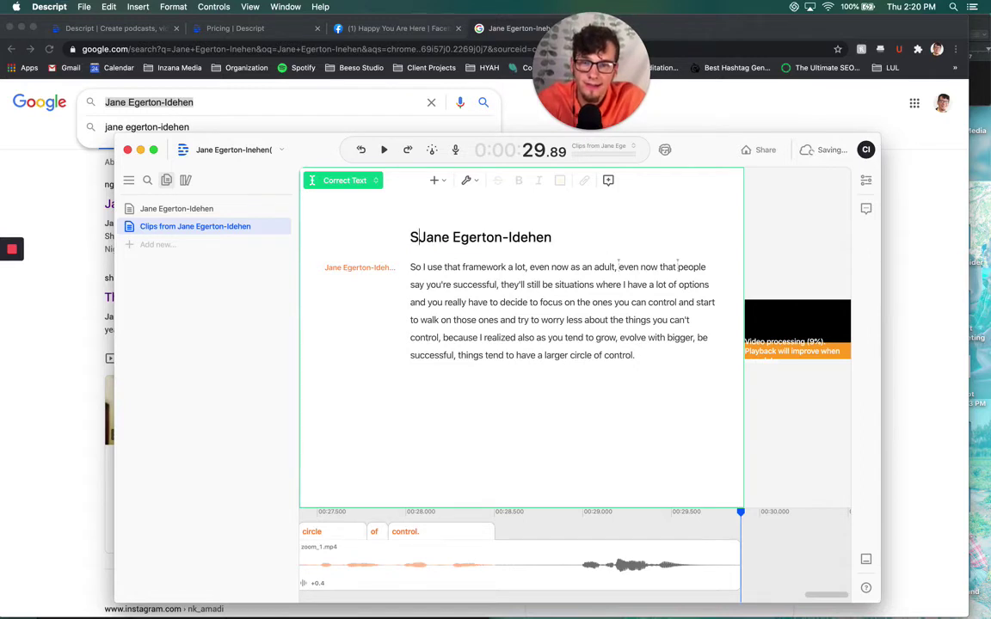
key("BackSpace")
key("BackSpace")
key("BackSpace")
key("BackSpace")
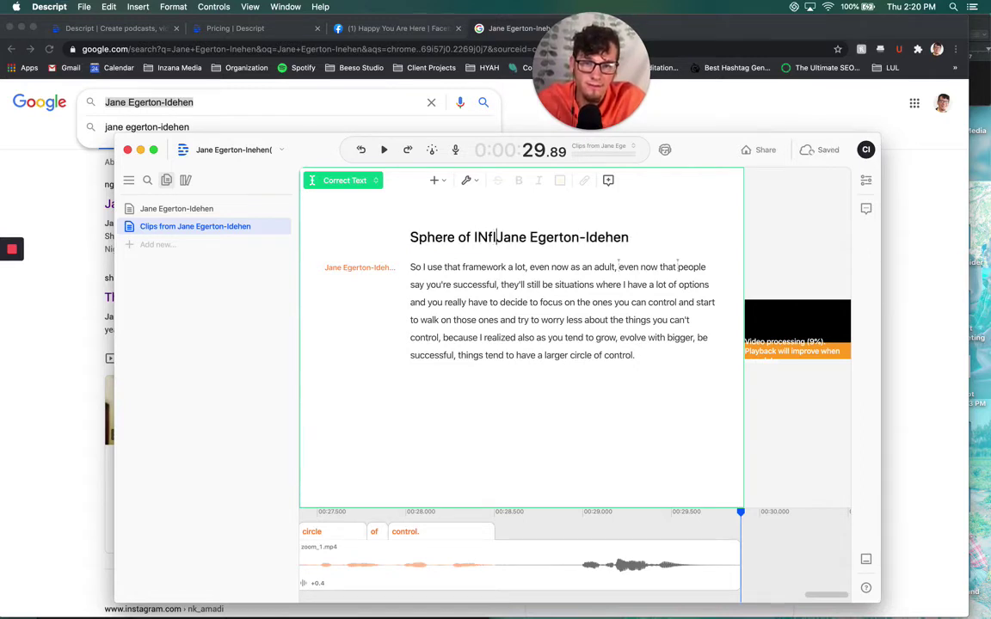
type("nfluence by")
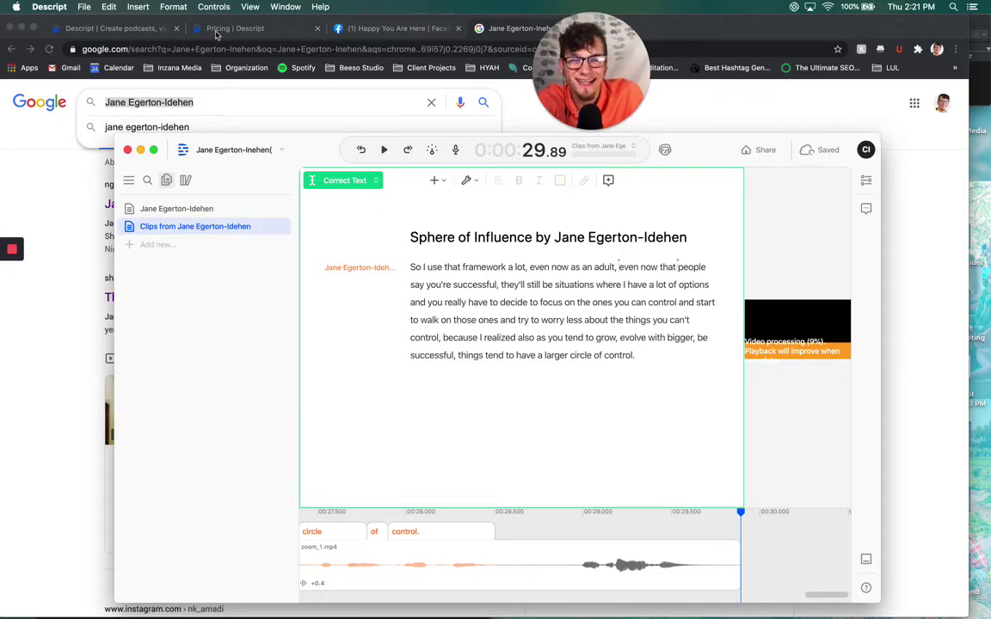
Open the clip's export settings, check the Text export, then land on the Publish options
left_click(174, 6)
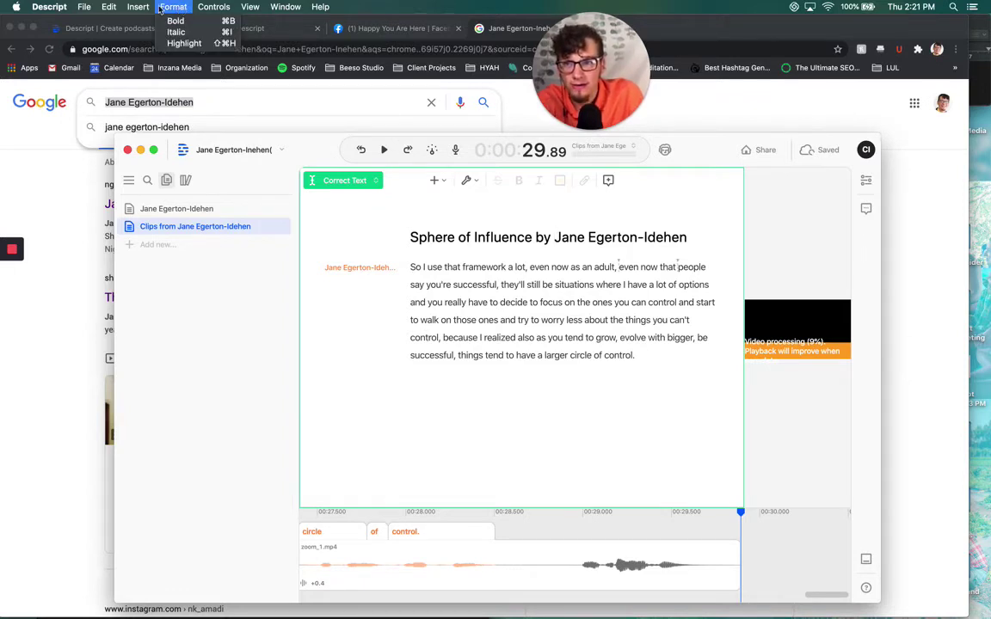
mouse_move(94, 7)
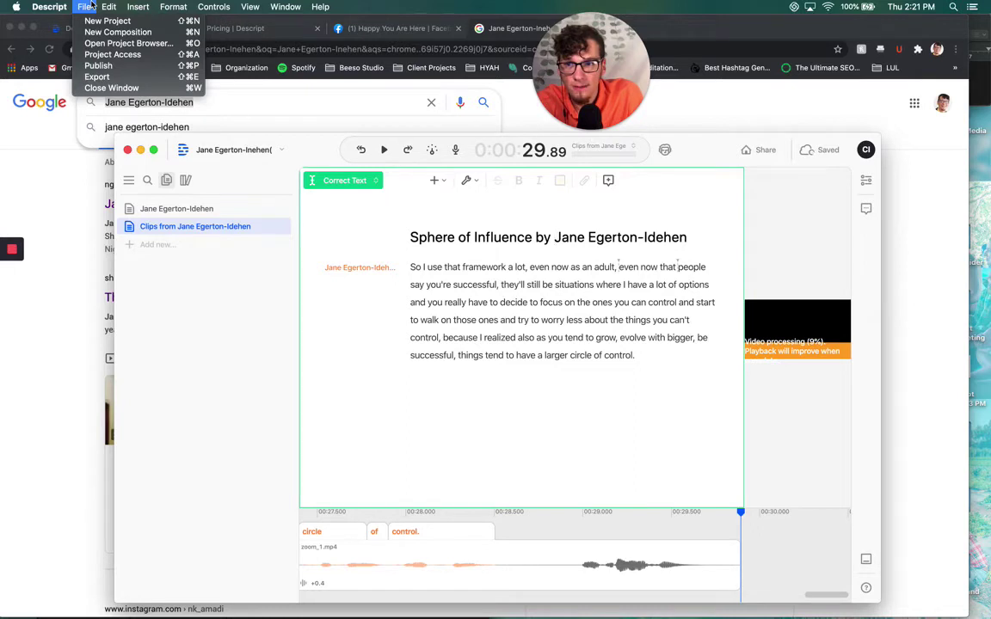
left_click(97, 76)
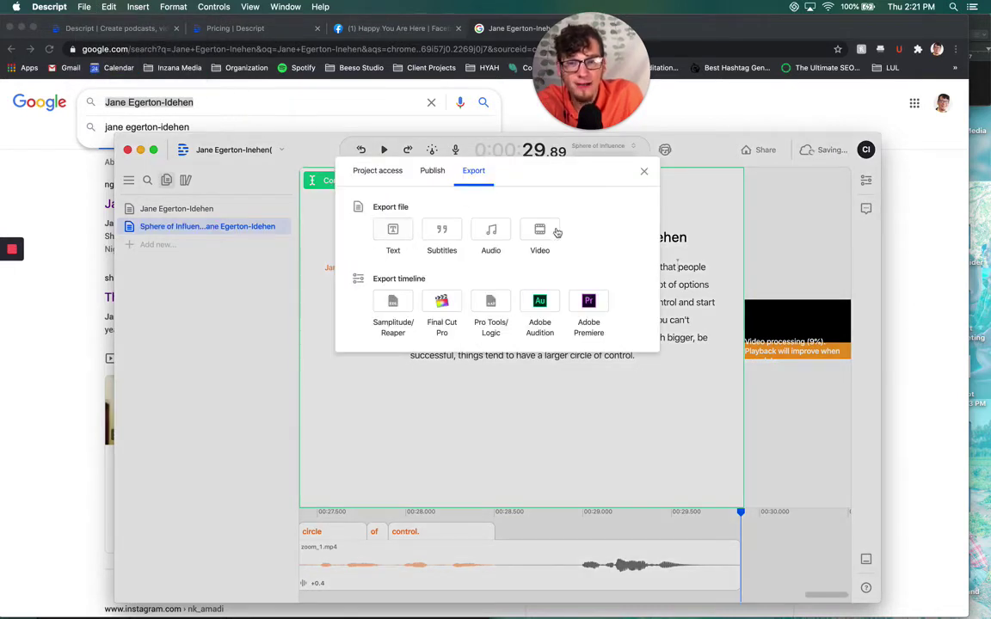
left_click(393, 230)
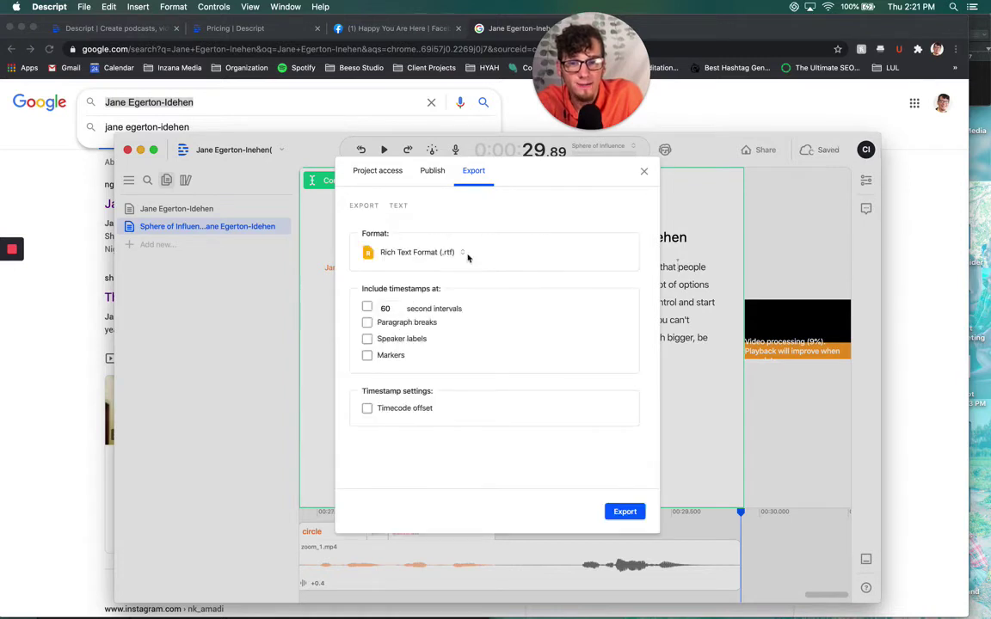
left_click(473, 171)
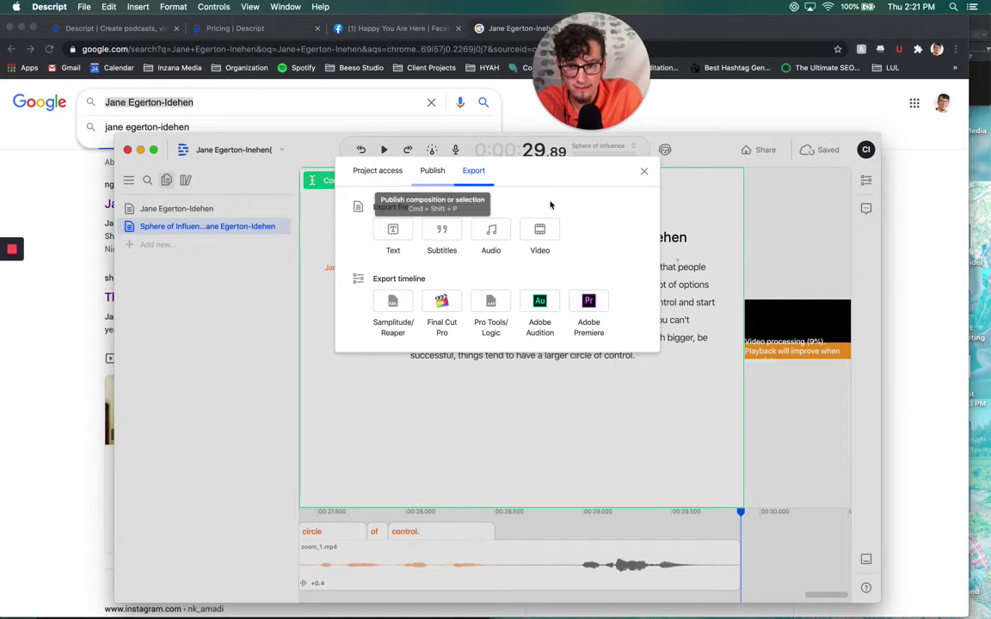
left_click(432, 170)
left_click(379, 170)
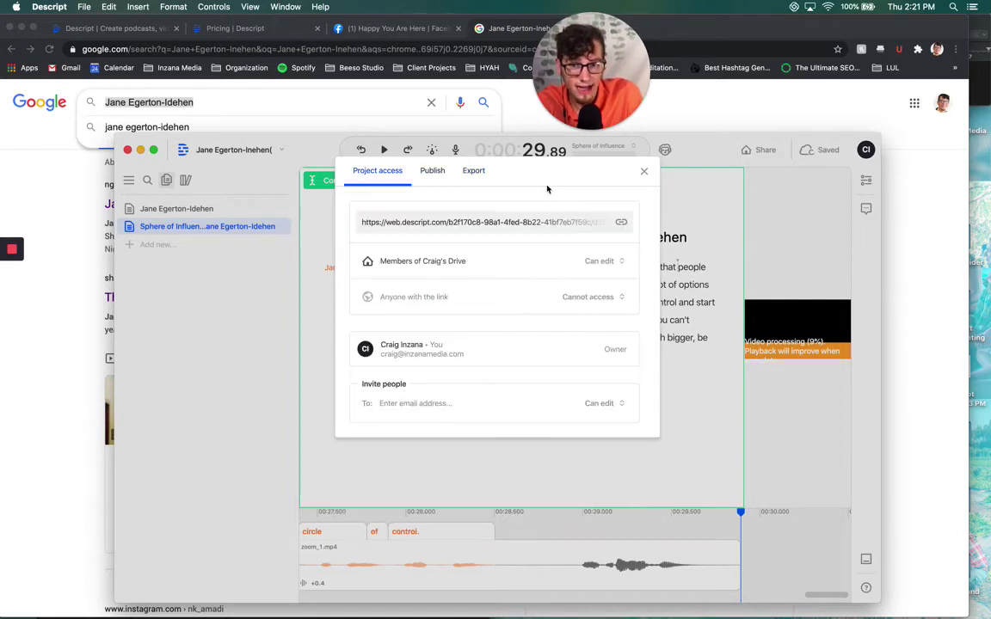
left_click(433, 169)
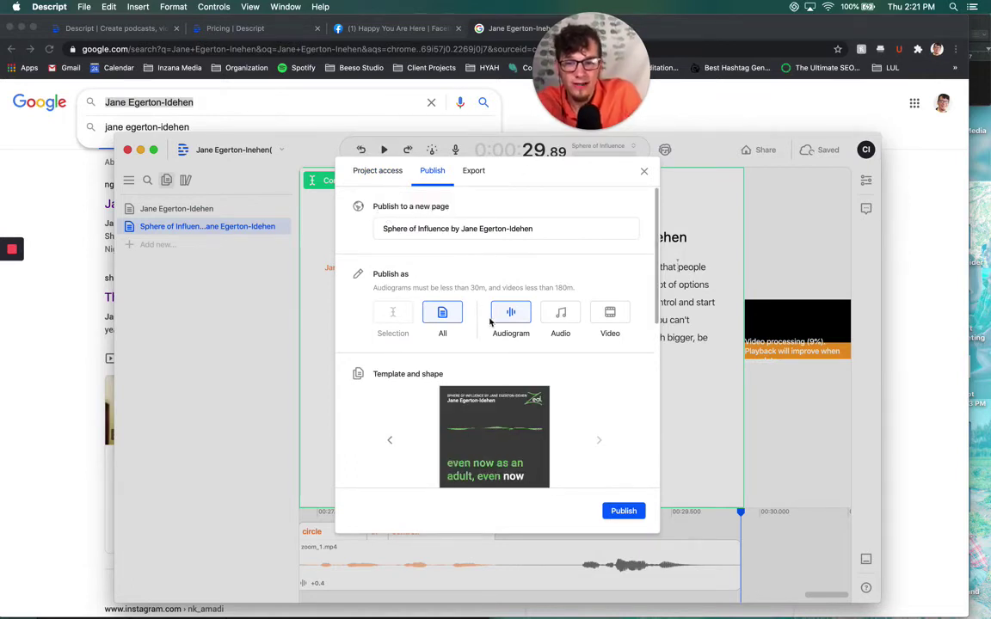
Cycle through audiogram templates and pick the green-circle single-word caption layout
scroll(478, 318, "down", 2)
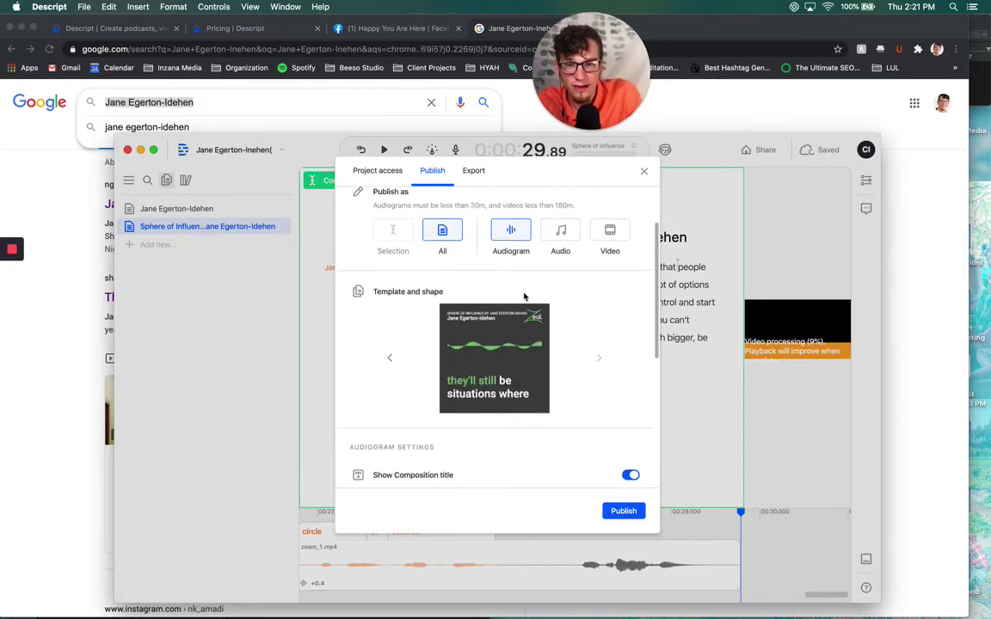
scroll(522, 326, "up", 1)
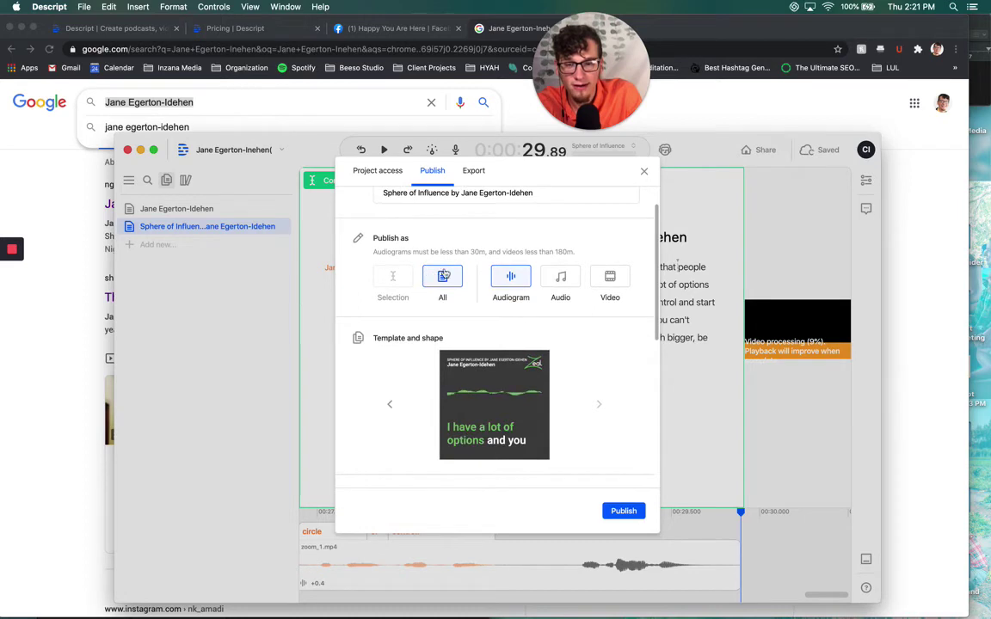
scroll(428, 276, "up", 1)
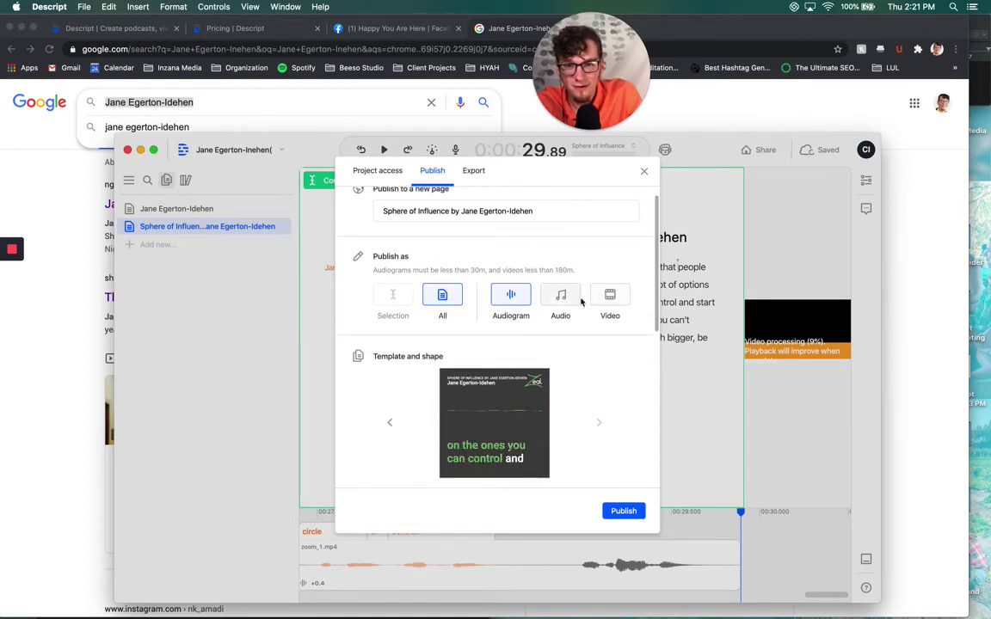
scroll(481, 285, "down", 4)
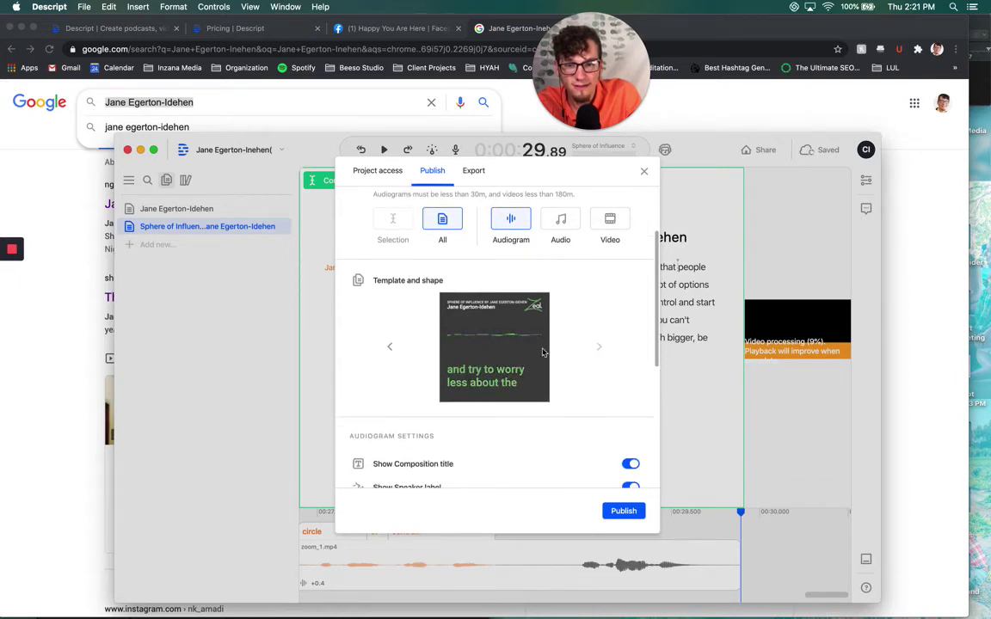
left_click(391, 346)
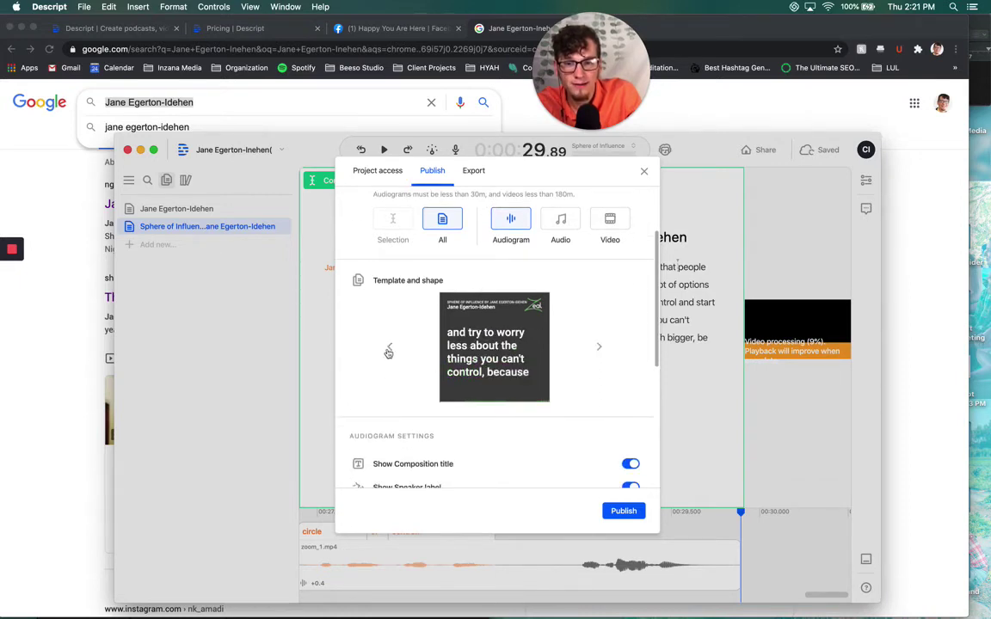
left_click(391, 349)
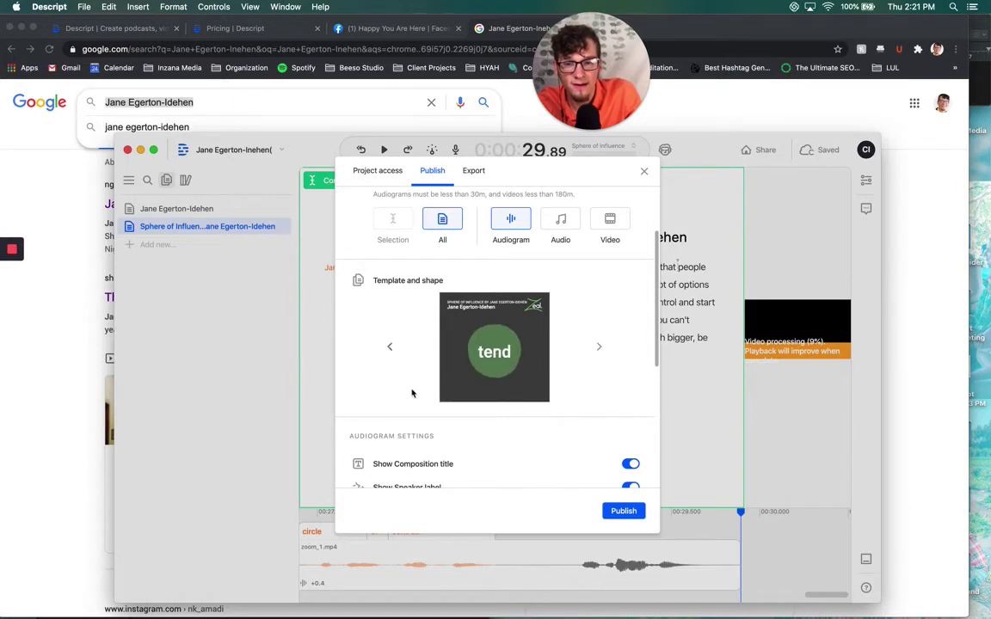
left_click(391, 349)
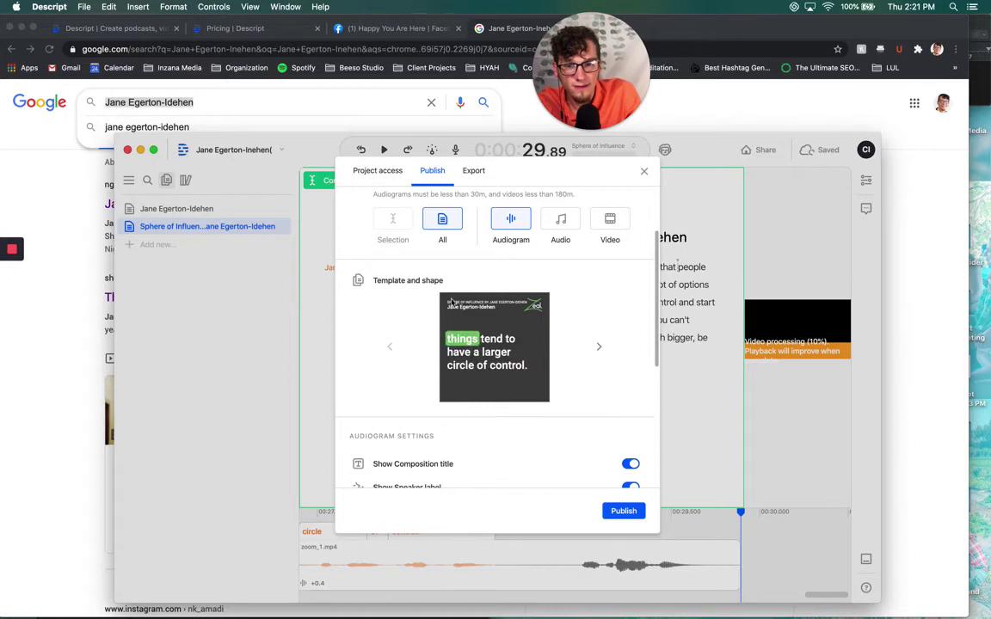
left_click(599, 347)
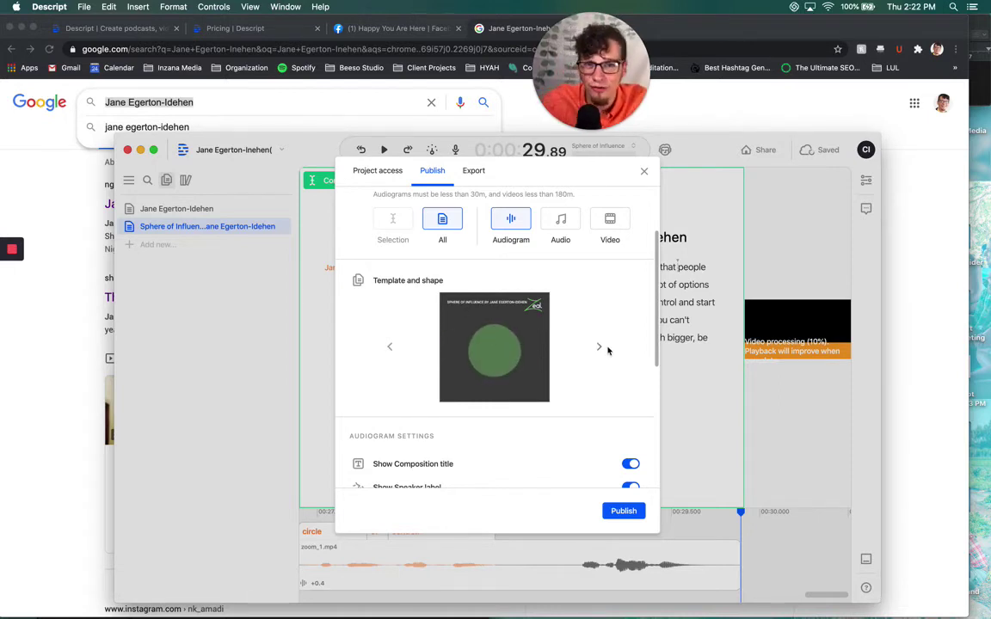
scroll(559, 318, "up", 1)
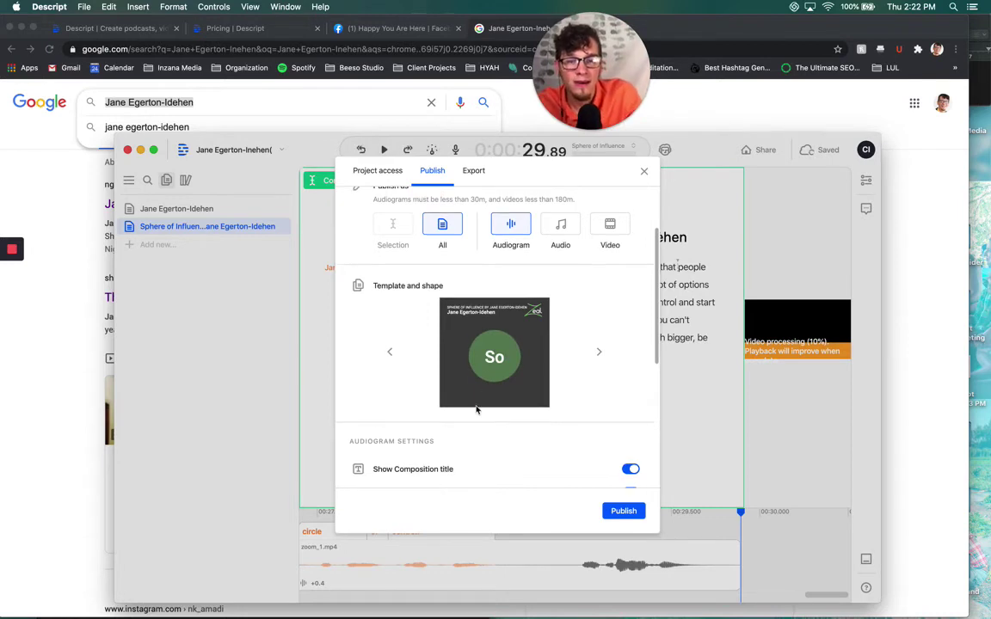
Set the audiogram accent colour to the blue swatch
scroll(555, 320, "down", 4)
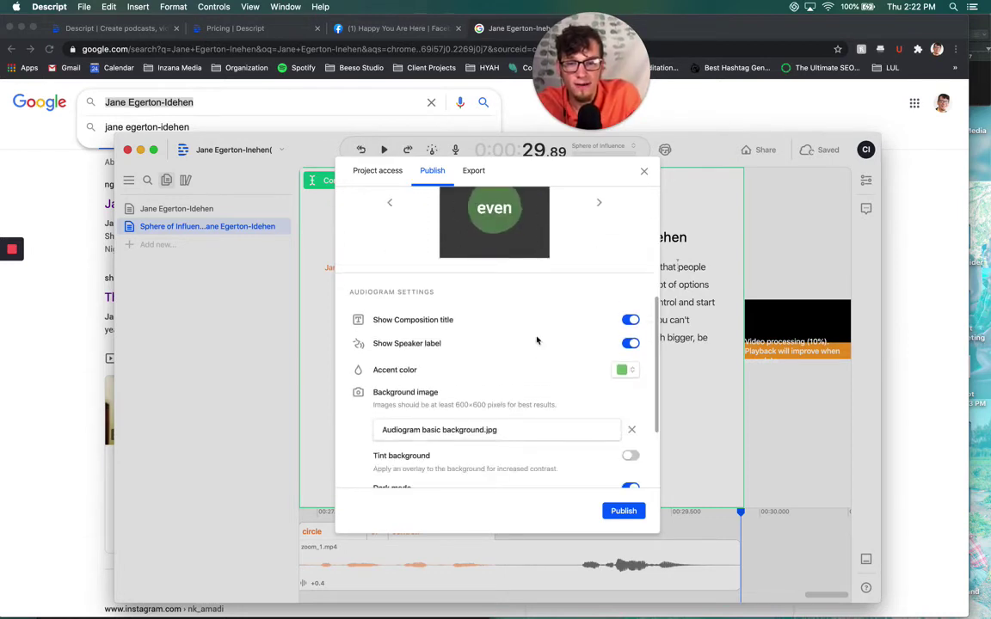
left_click(623, 370)
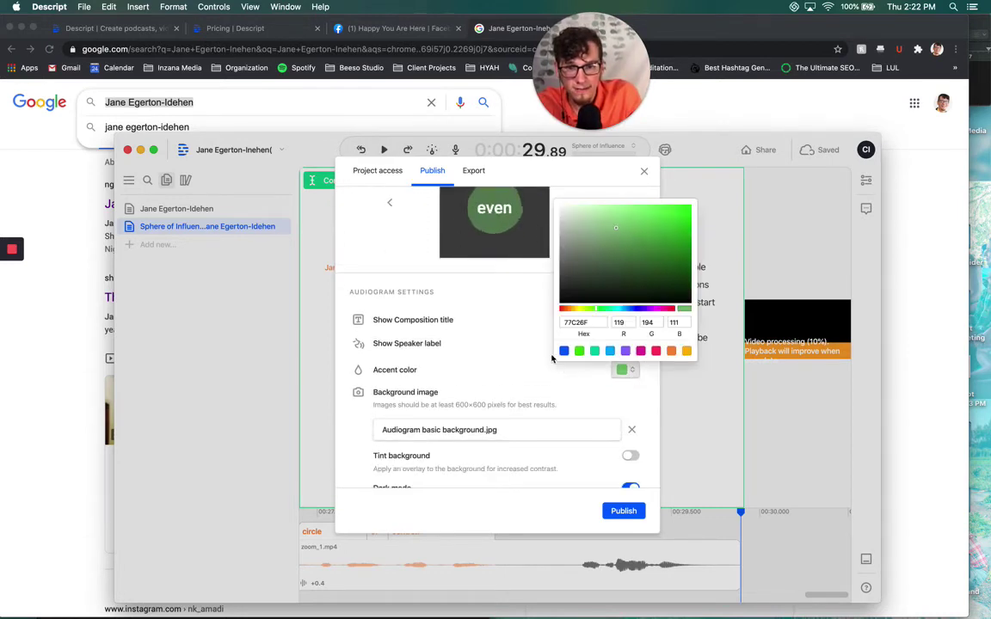
left_click(609, 352)
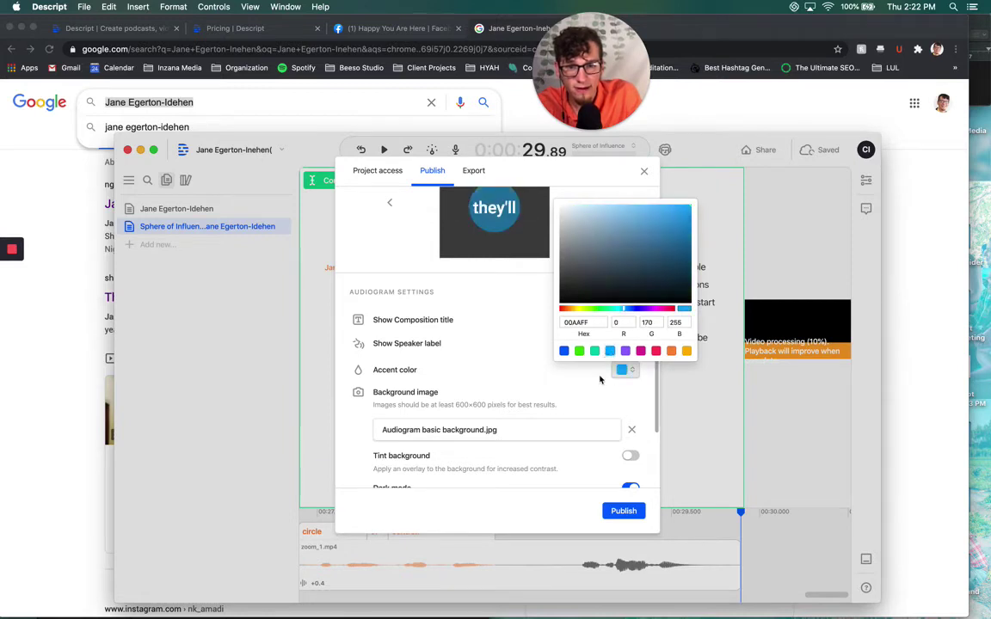
left_click(594, 378)
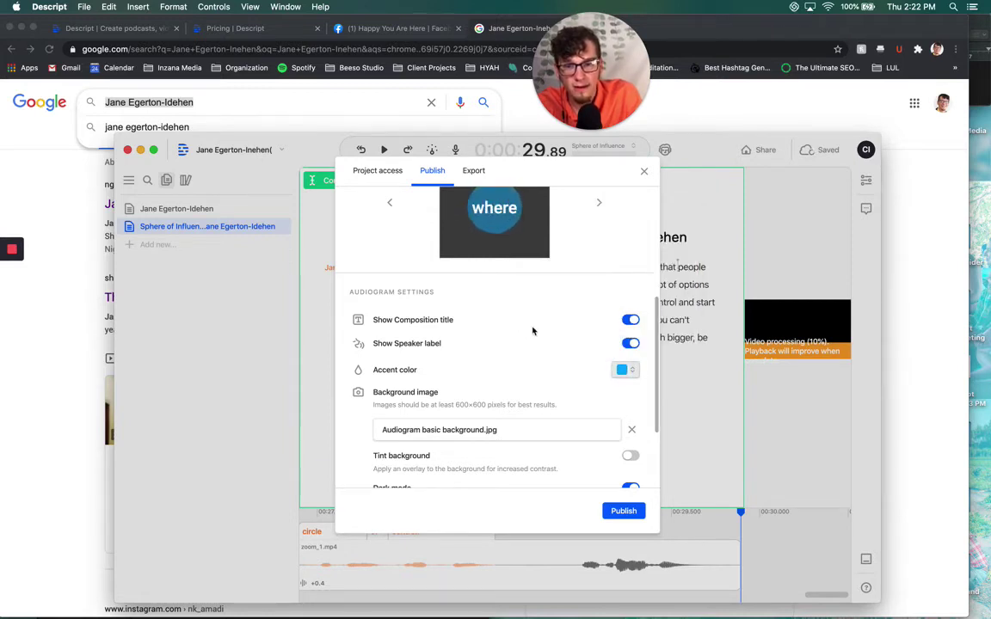
Turn off Show Composition title and Show Speaker label on the audiogram
scroll(546, 321, "up", 2)
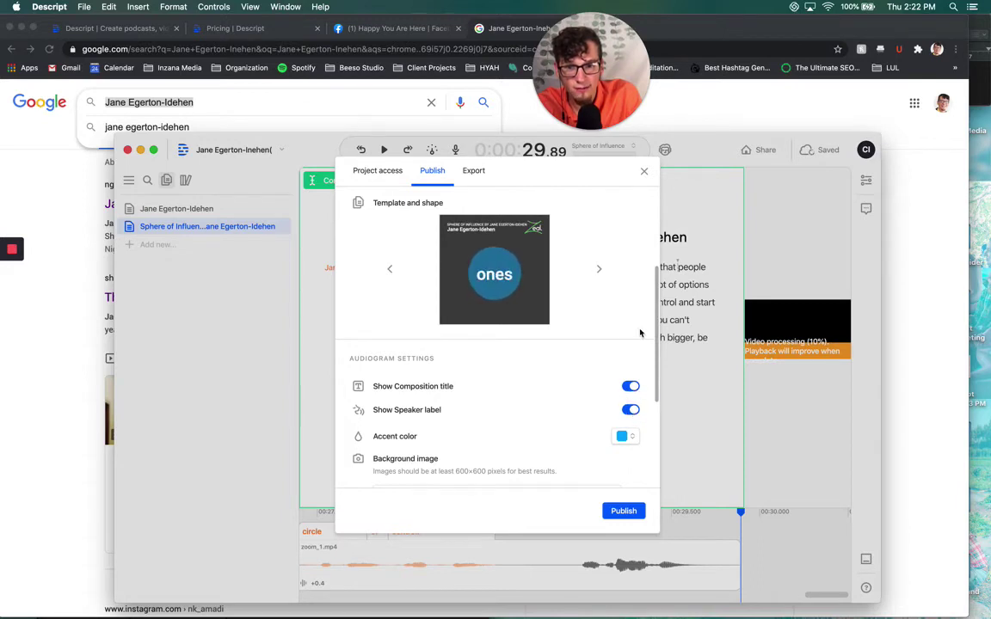
left_click(631, 411)
left_click(633, 410)
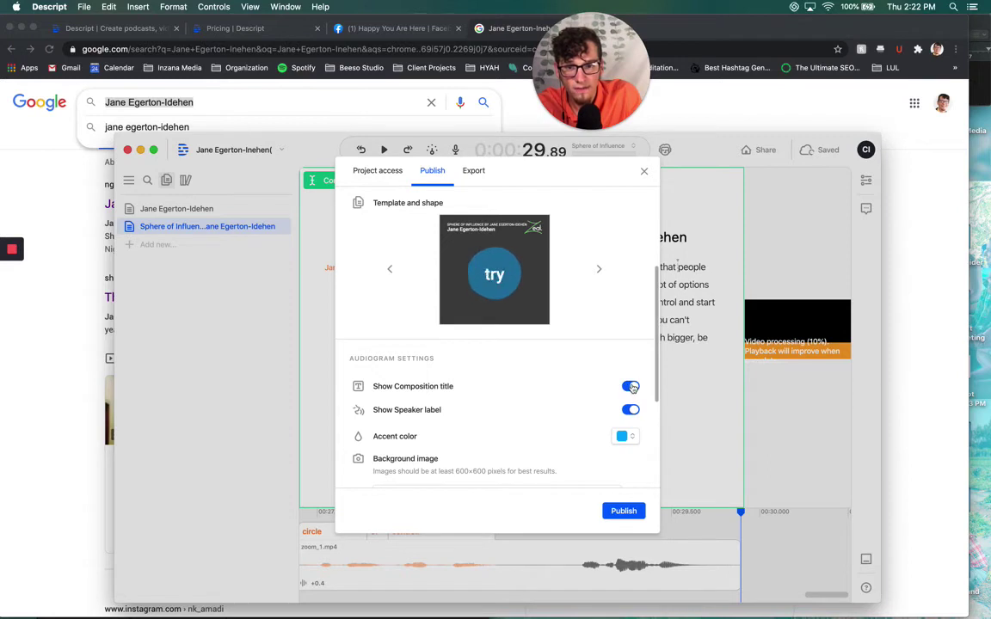
left_click(629, 386)
left_click(631, 410)
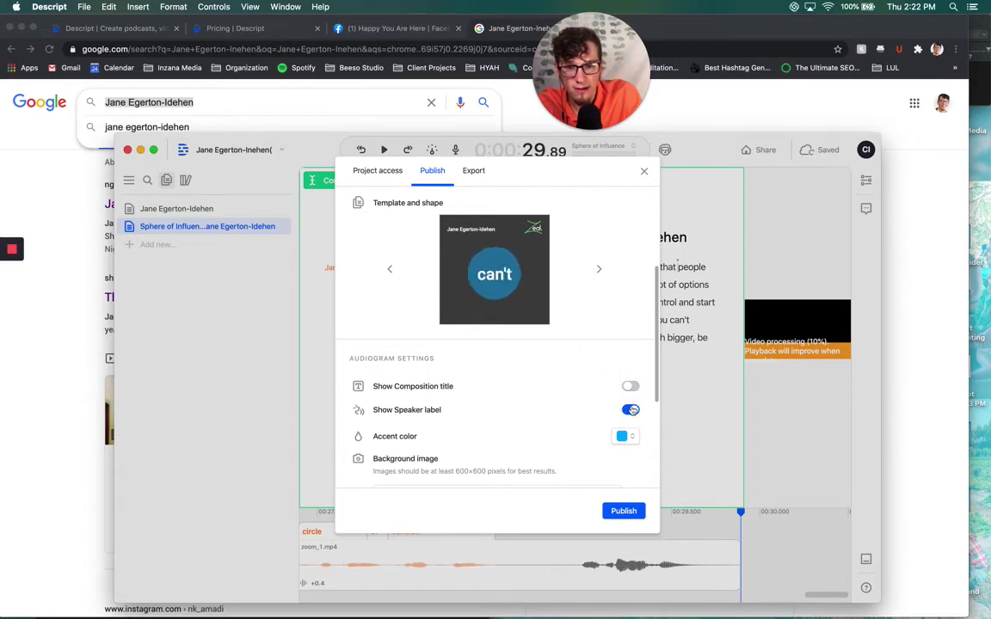
scroll(597, 371, "down", 3)
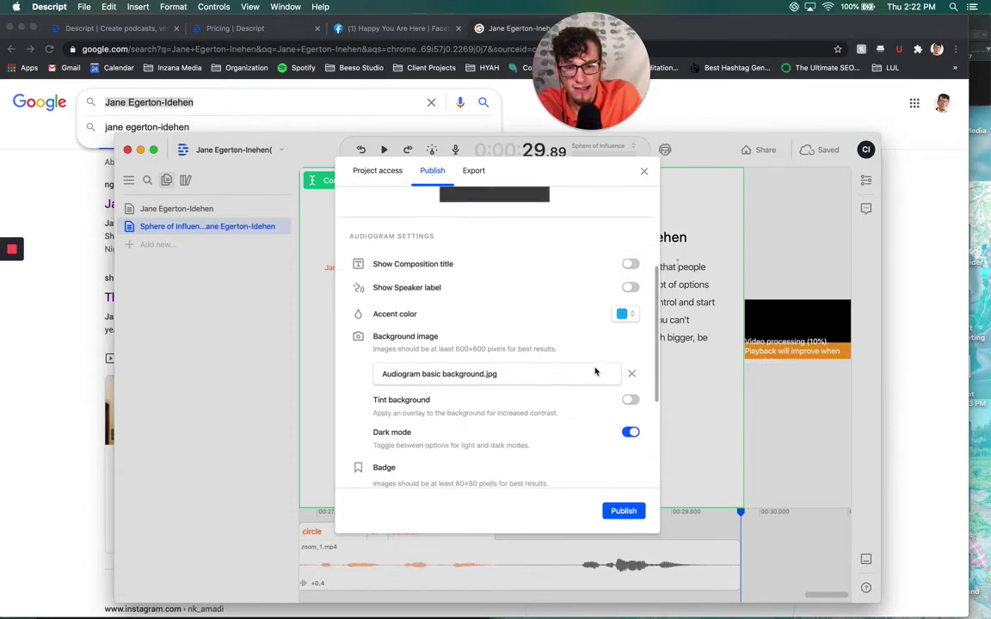
scroll(530, 404, "down", 2)
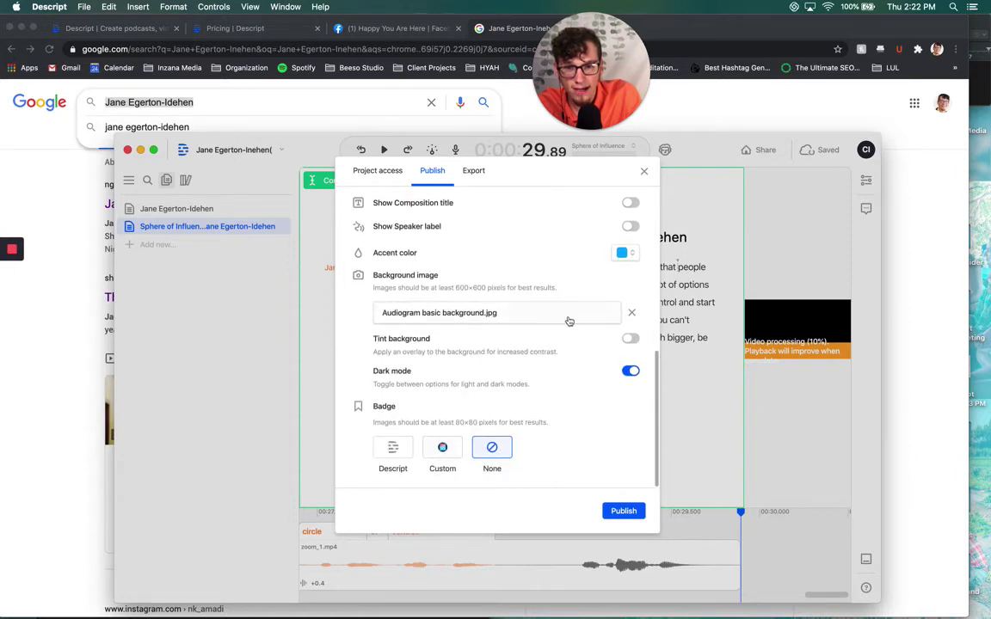
scroll(555, 321, "up", 3)
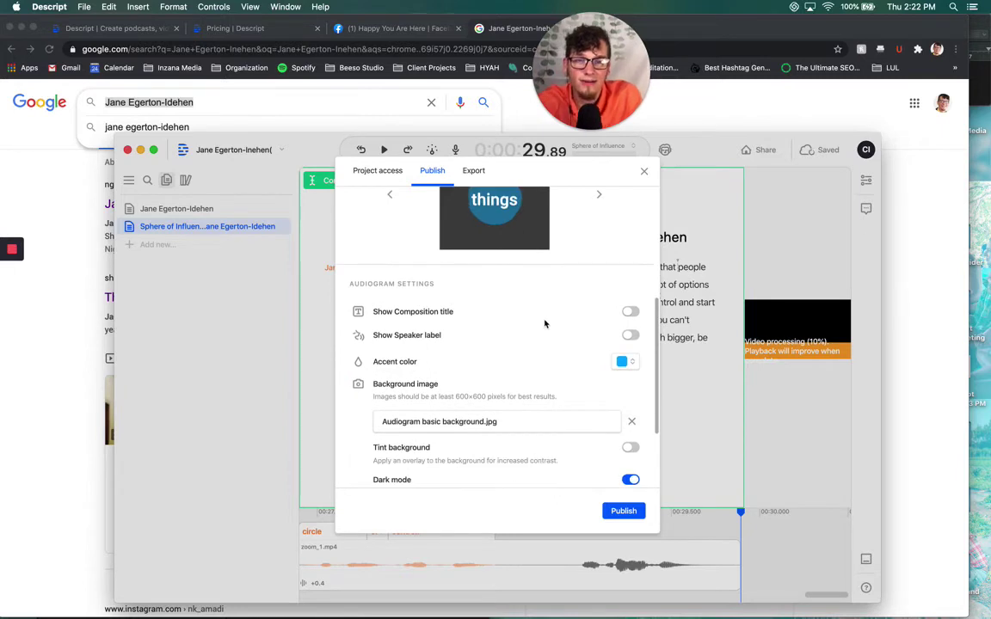
scroll(545, 323, "down", 3)
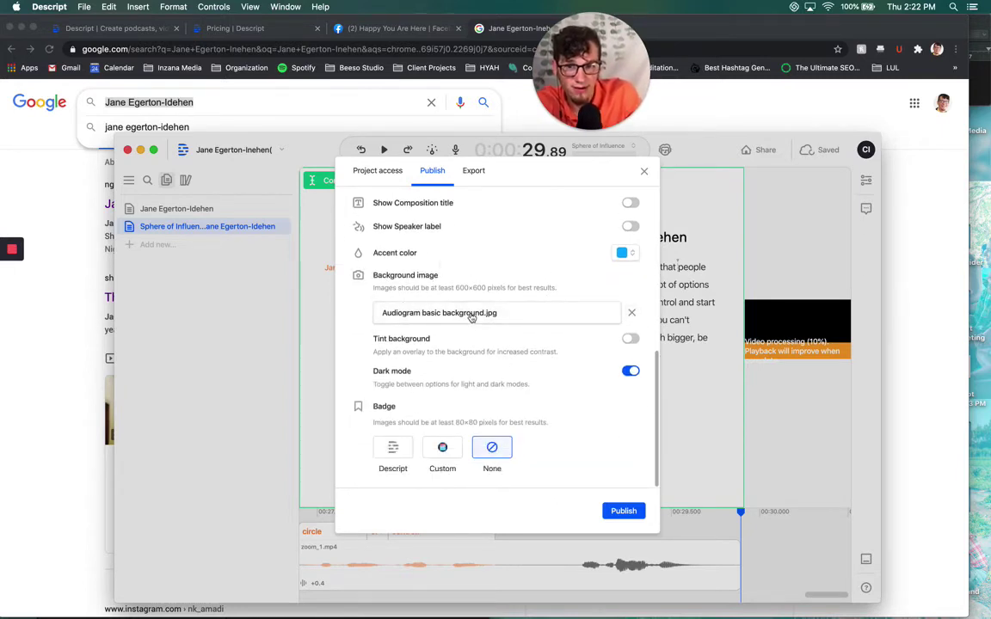
left_click(535, 294)
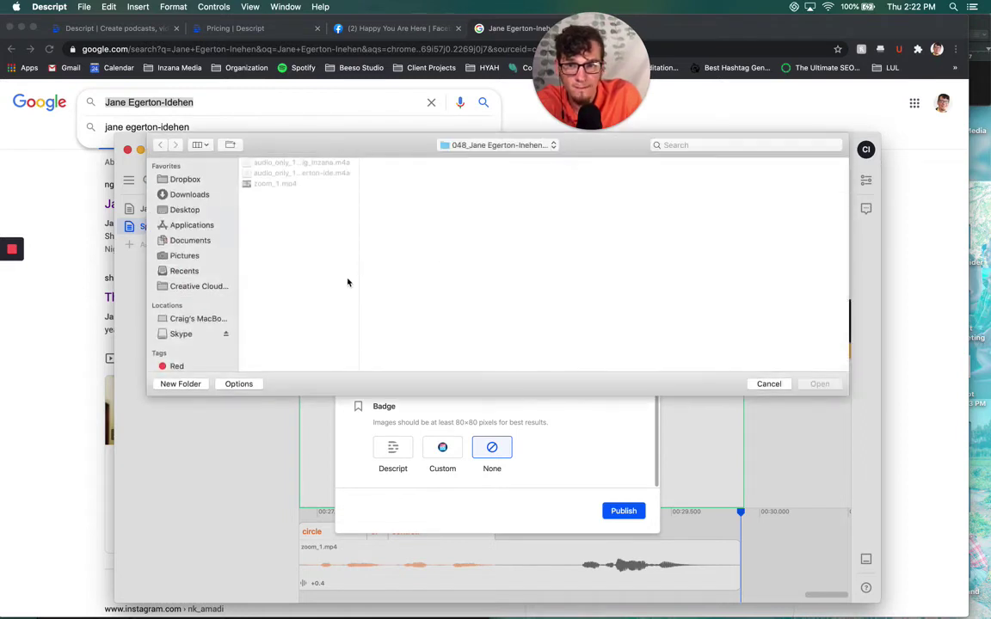
left_click(500, 146)
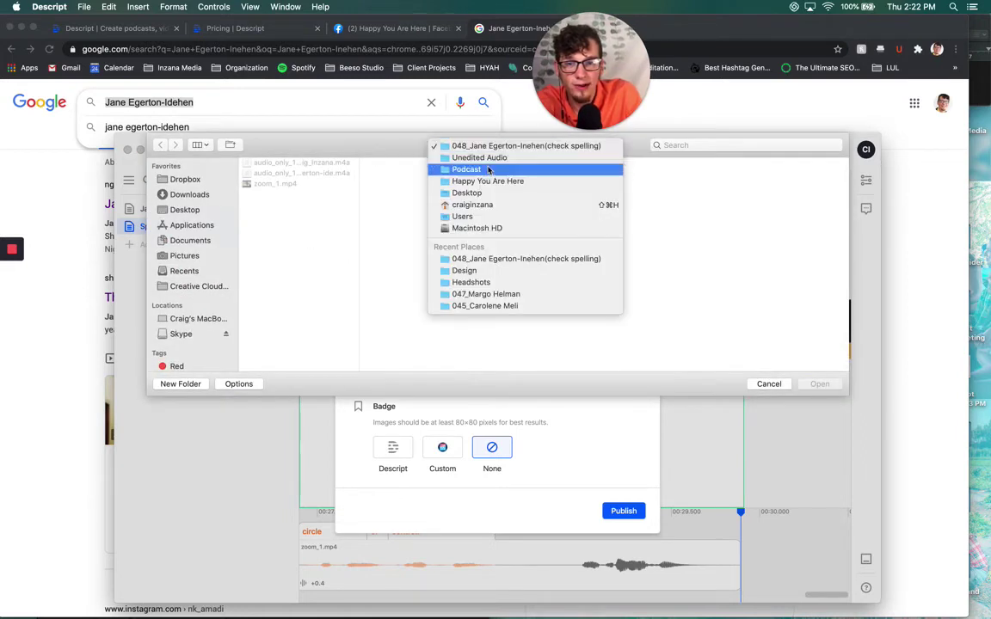
left_click(503, 158)
scroll(674, 298, "down", 1)
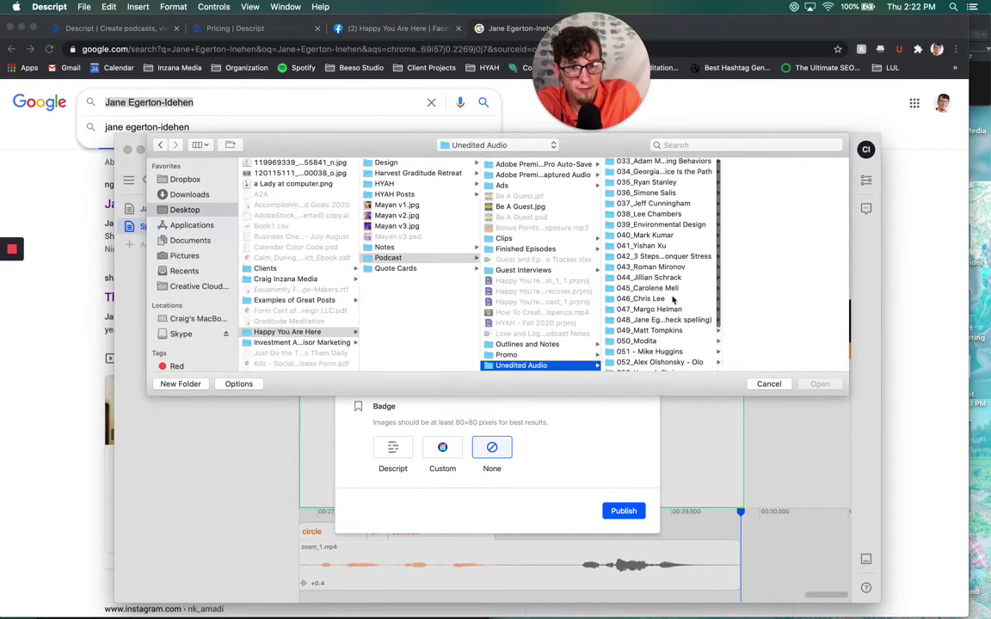
left_click(667, 310)
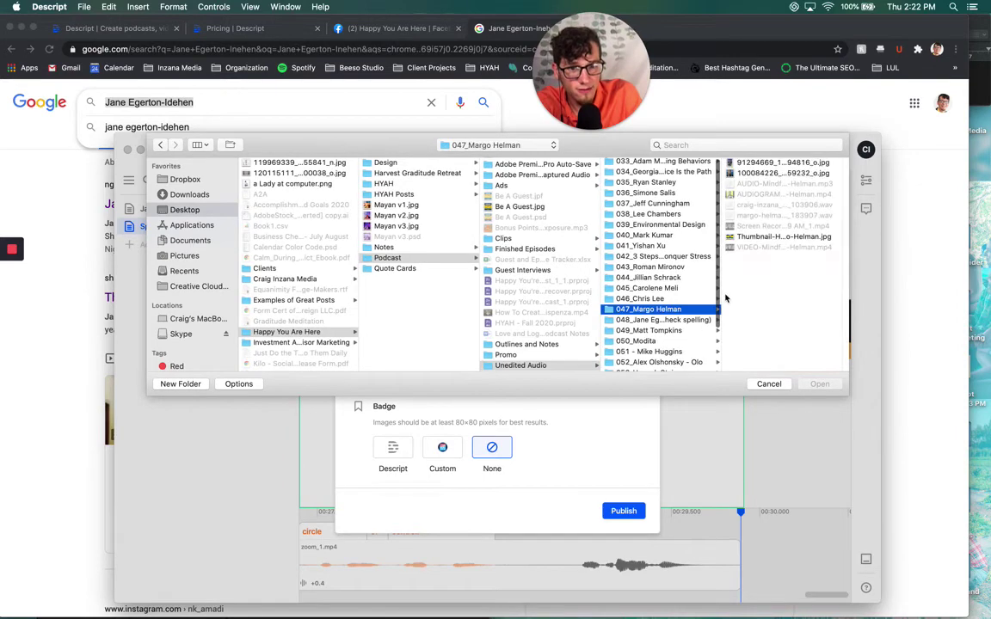
left_click(758, 236)
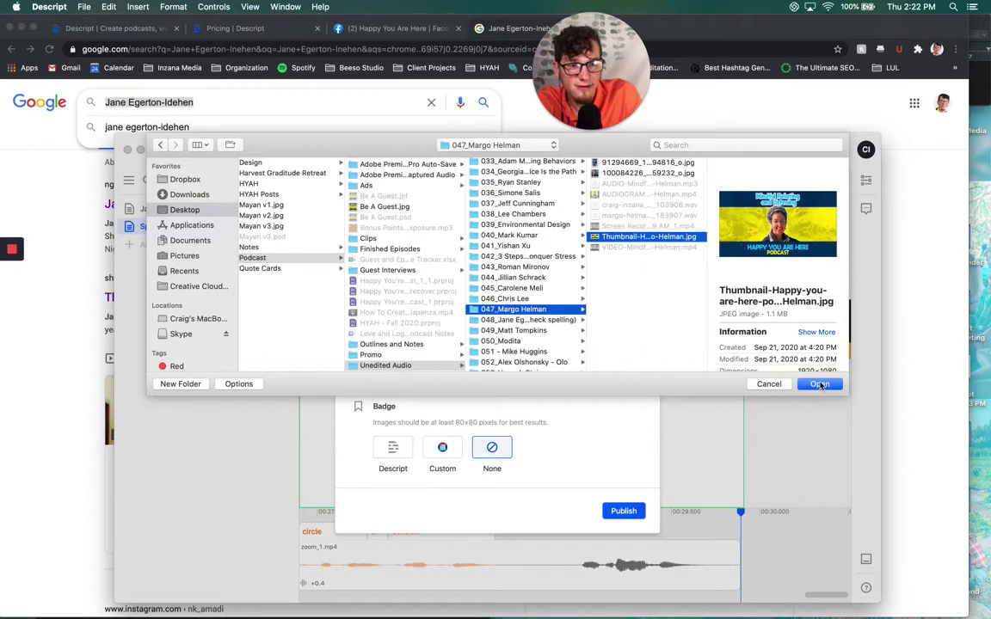
Confirm the selected thumbnail as the audiogram's background image
scroll(714, 195, "down", 1)
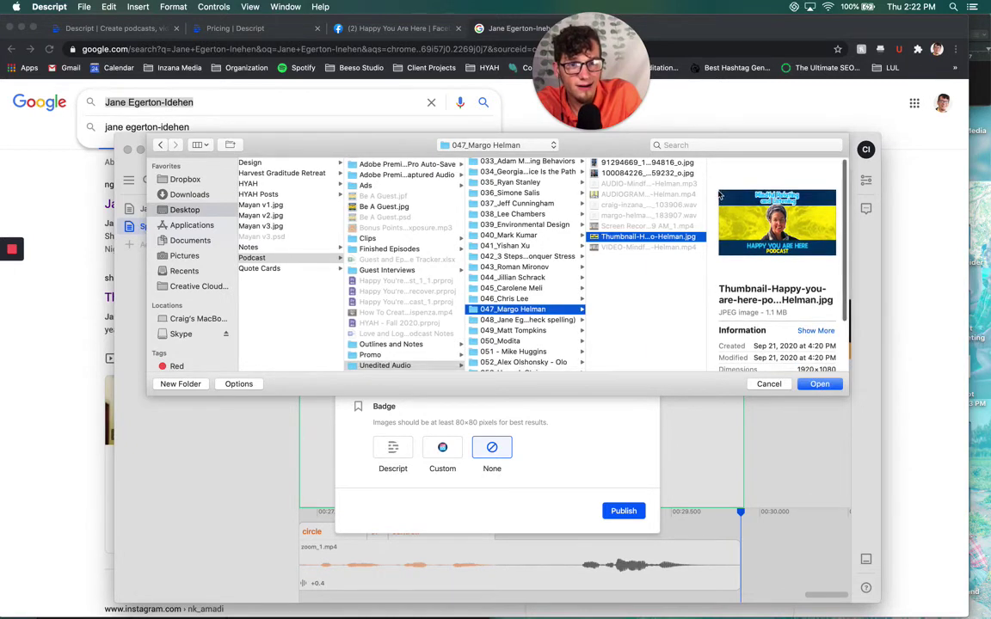
scroll(720, 196, "left", 1)
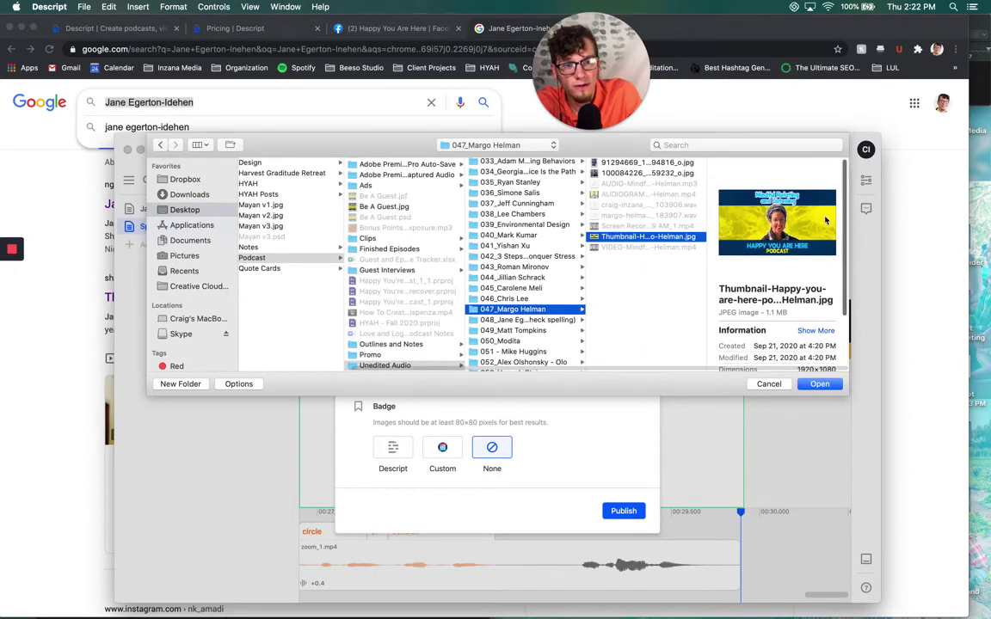
scroll(831, 273, "down", 1)
scroll(771, 261, "left", 1)
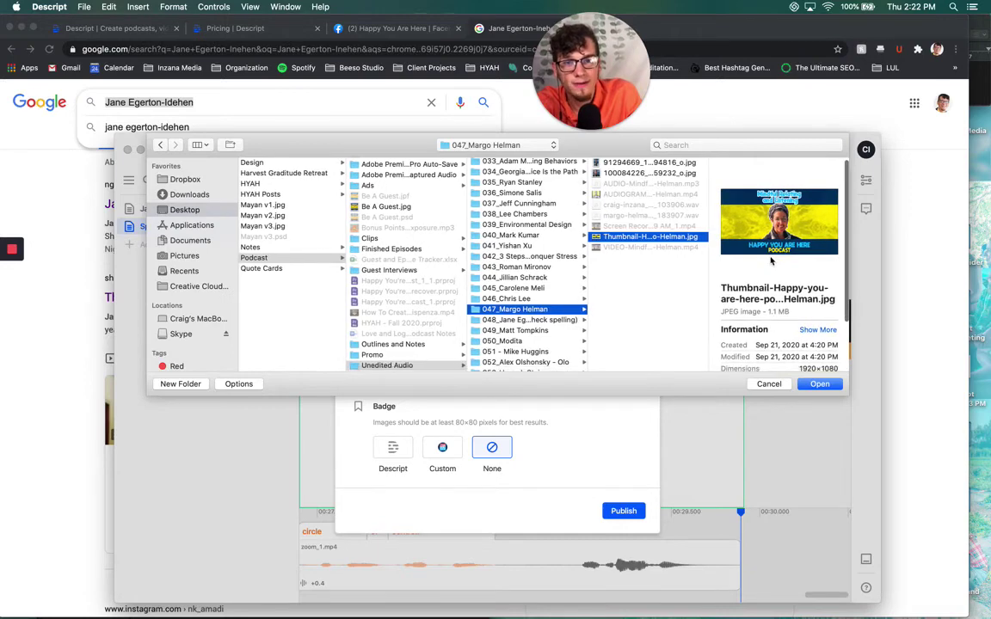
scroll(750, 185, "left", 1)
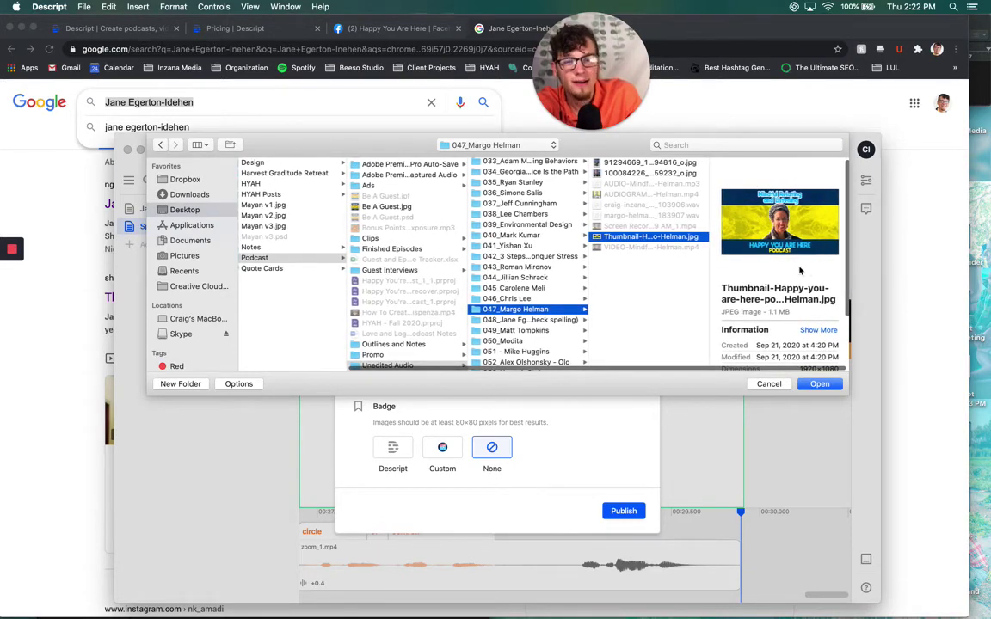
scroll(812, 260, "left", 1)
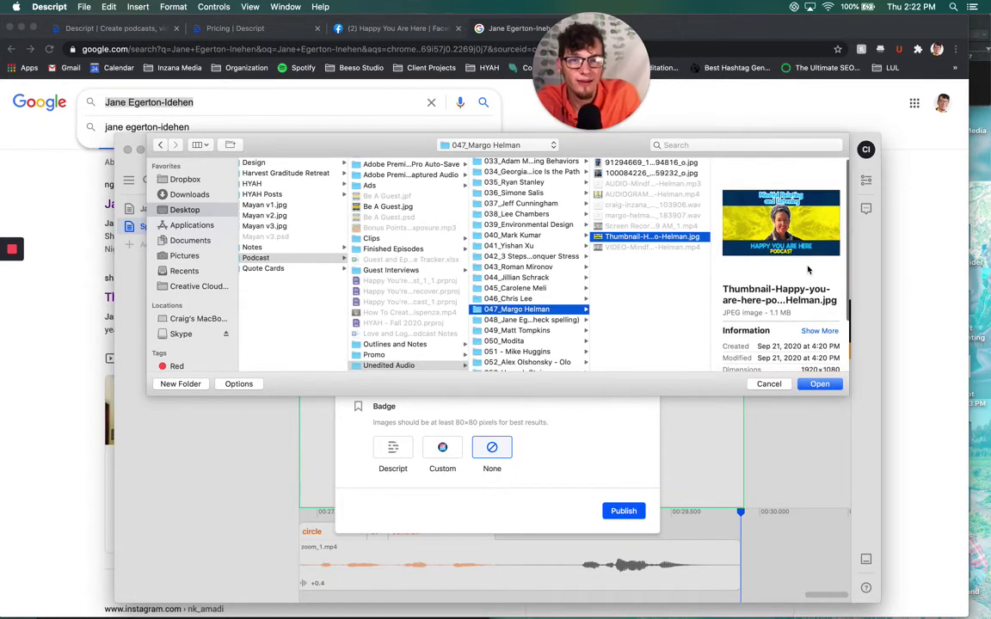
scroll(826, 352, "left", 1)
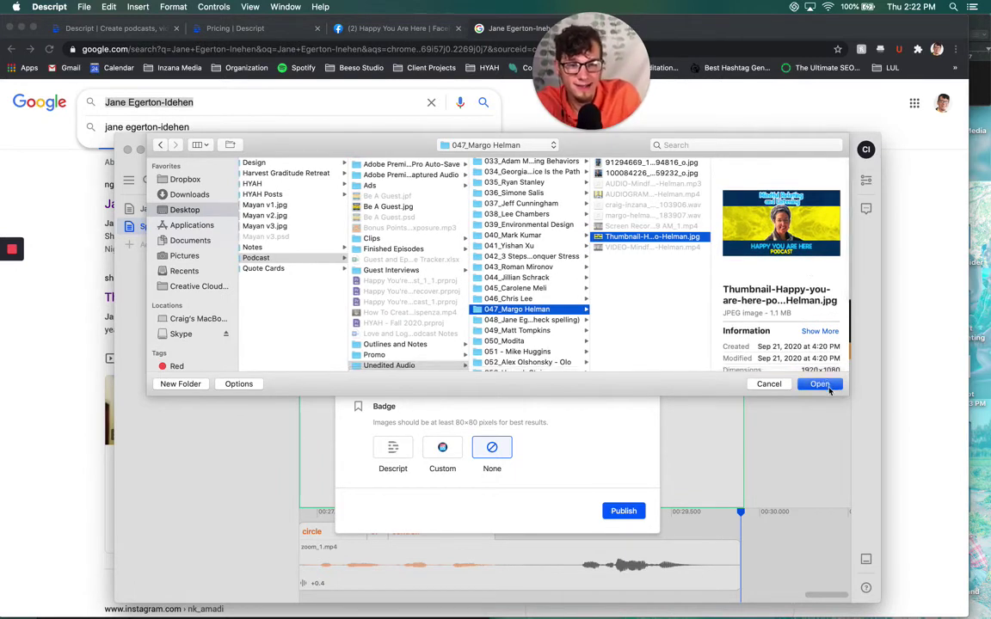
left_click(827, 387)
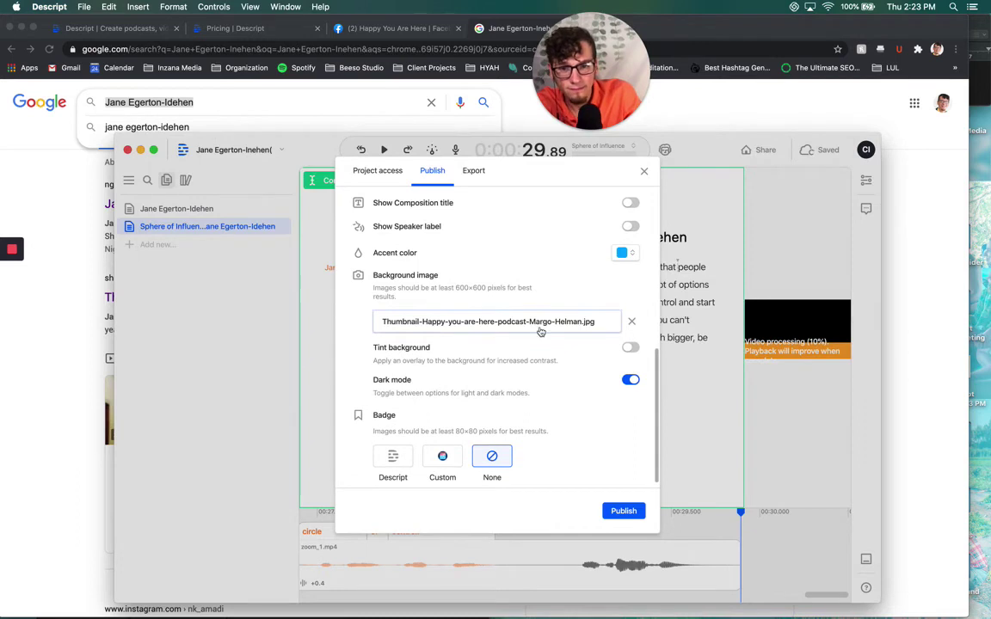
scroll(541, 329, "up", 4)
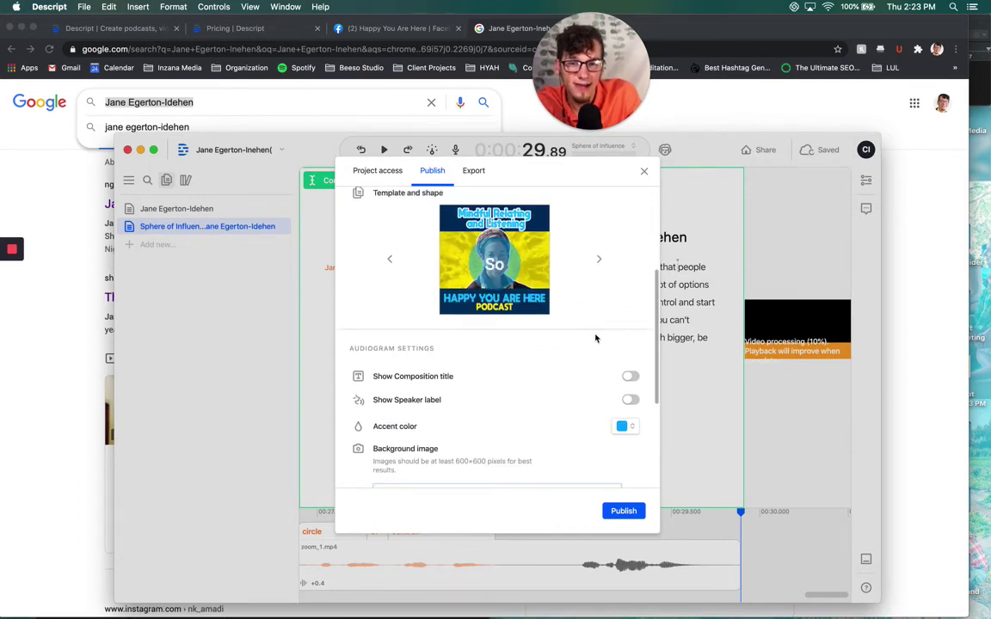
scroll(592, 337, "down", 1)
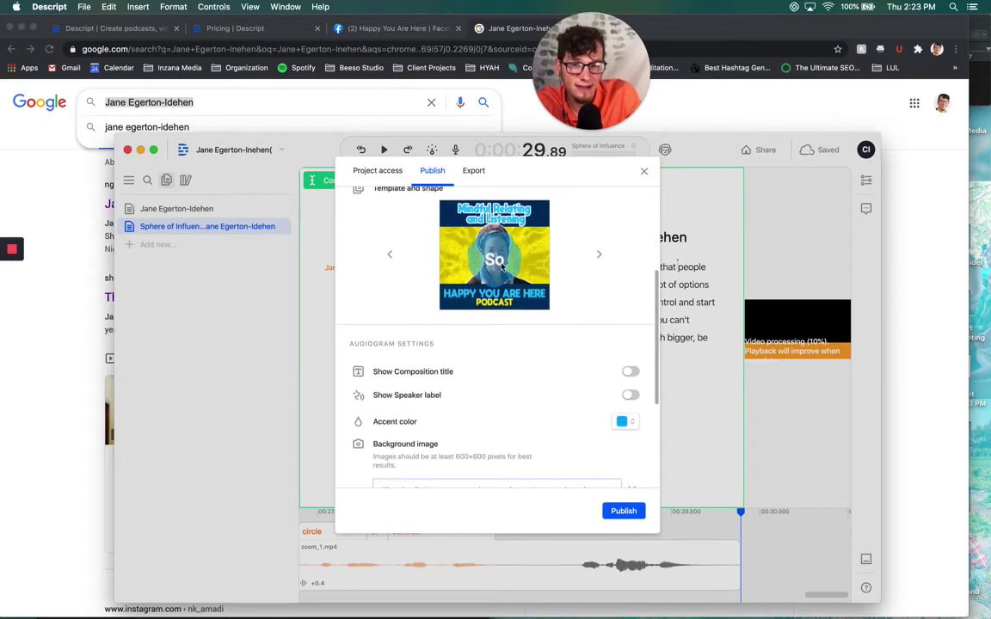
scroll(503, 265, "down", 1)
scroll(486, 237, "down", 1)
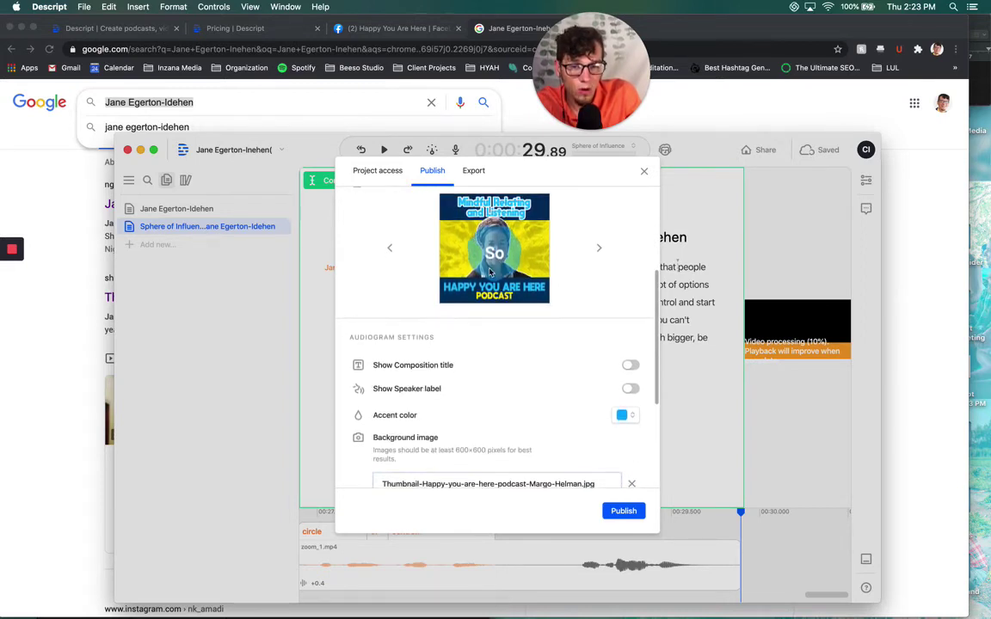
scroll(602, 306, "down", 1)
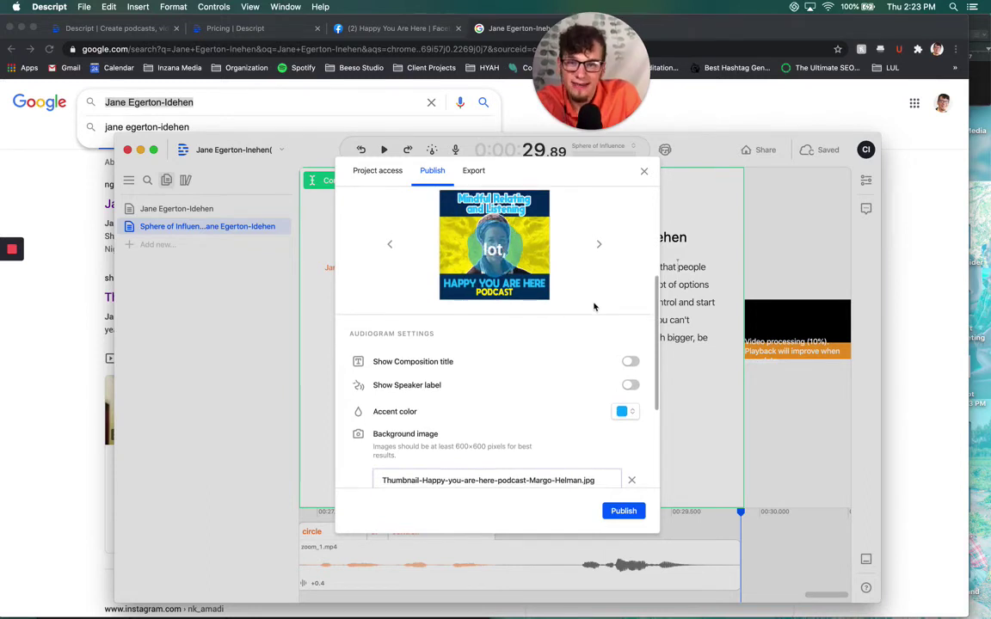
scroll(540, 345, "down", 2)
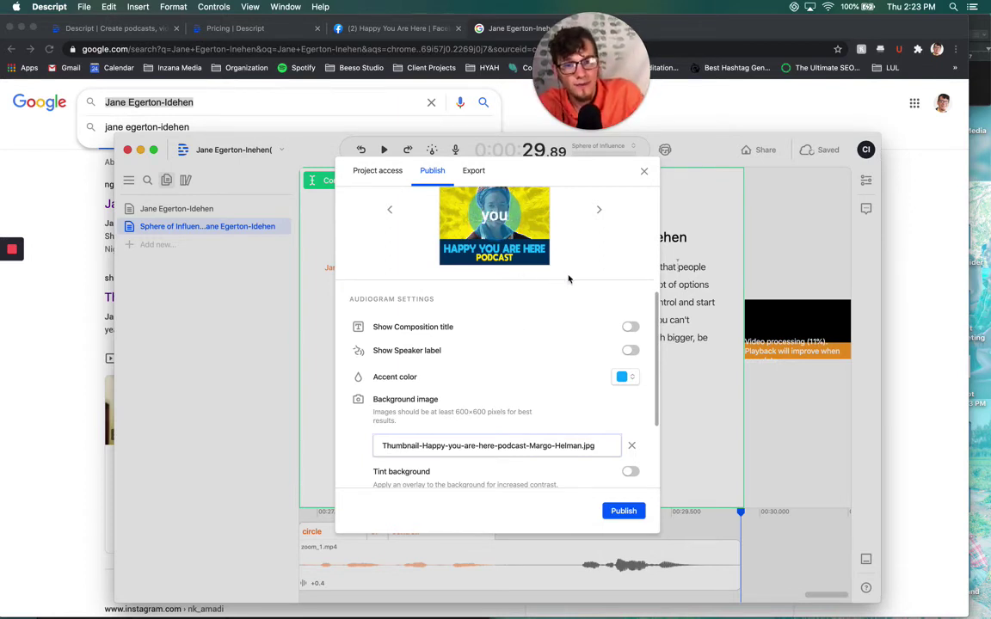
scroll(516, 280, "up", 2)
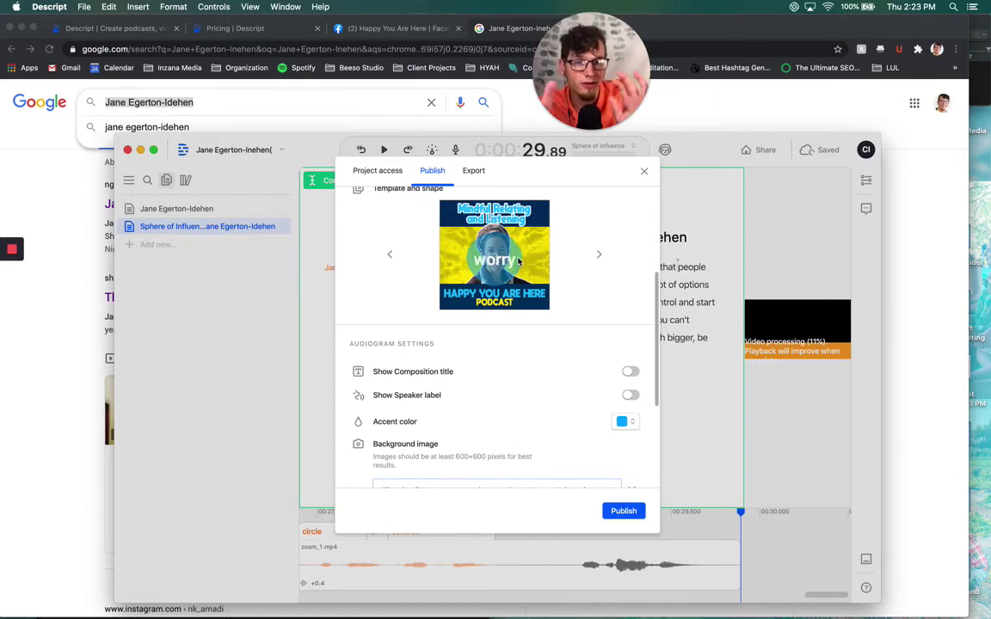
scroll(524, 271, "down", 4)
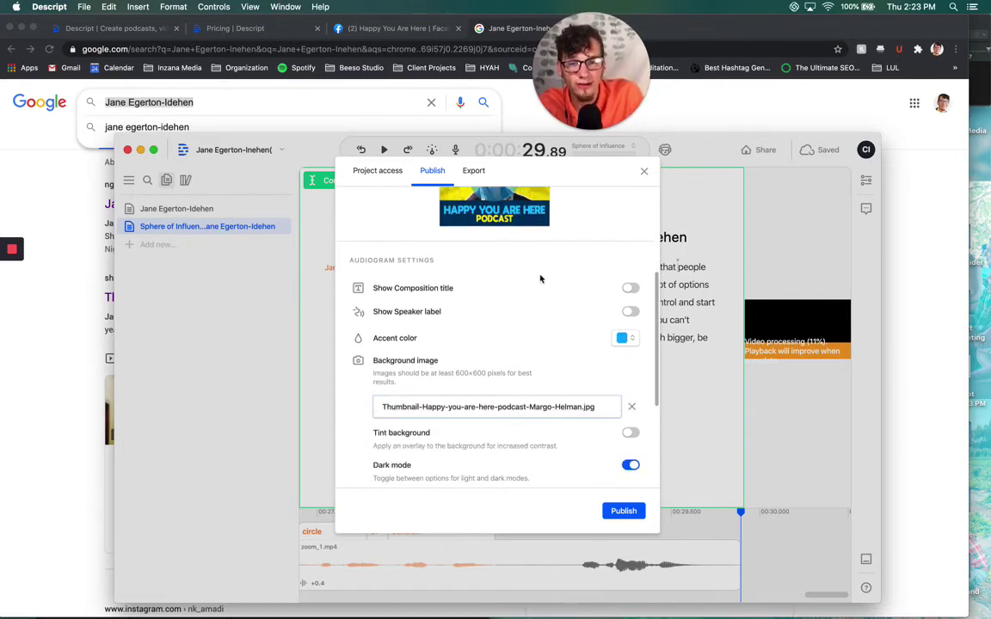
scroll(543, 276, "down", 4)
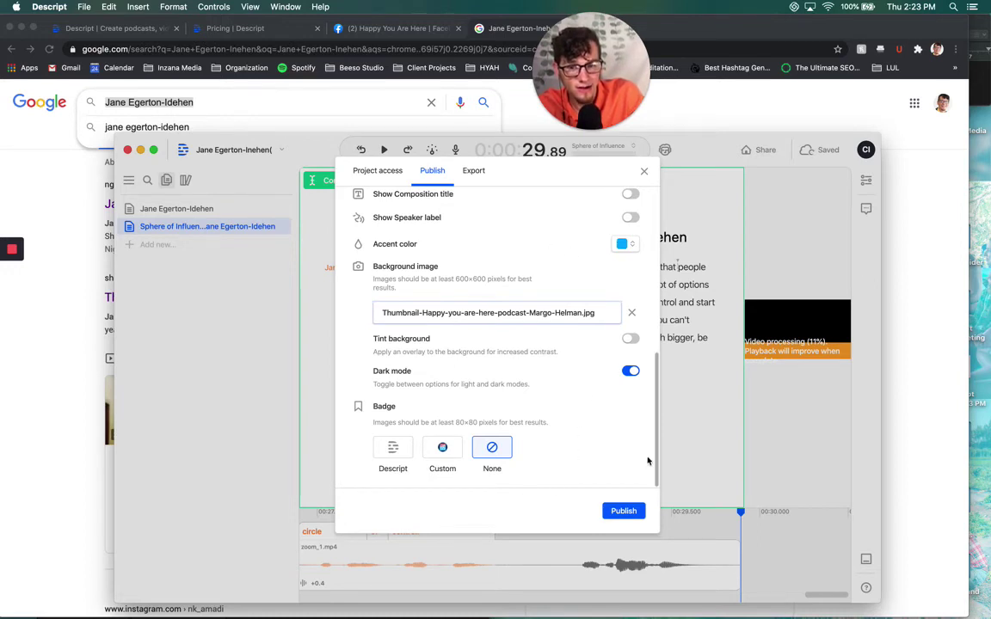
Change the accent colour to the deeper blue 0053FF using the hue slider
scroll(599, 411, "up", 5)
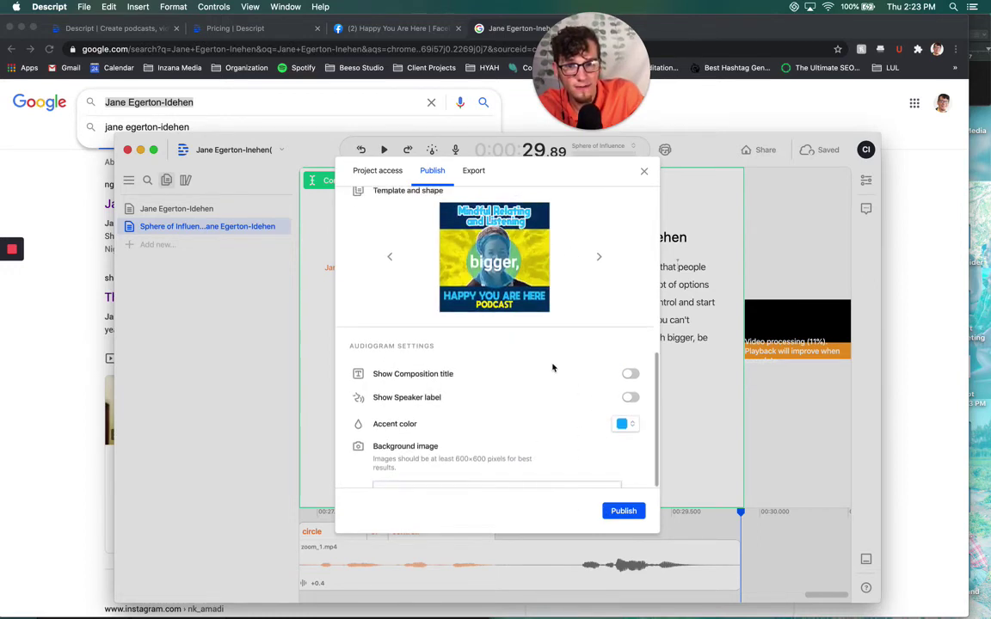
scroll(553, 365, "down", 5)
left_click(626, 255)
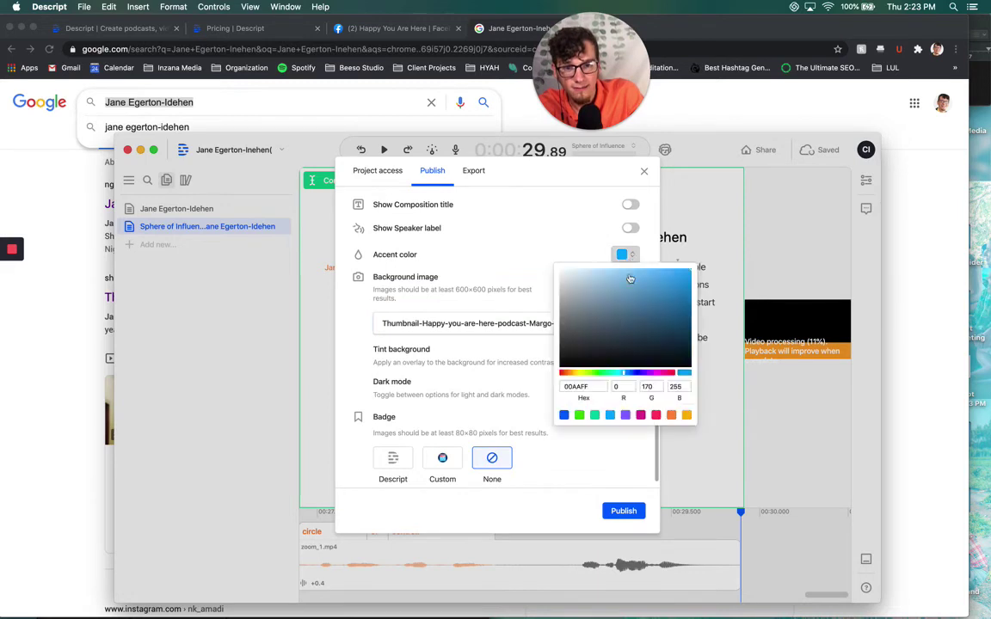
left_click(634, 374)
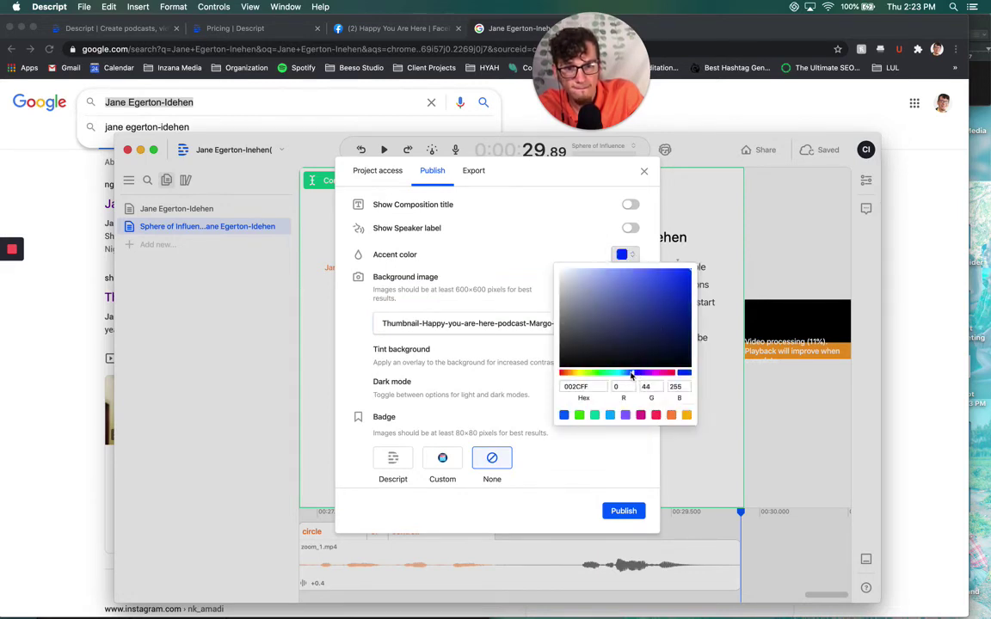
left_click_drag(632, 373, 629, 373)
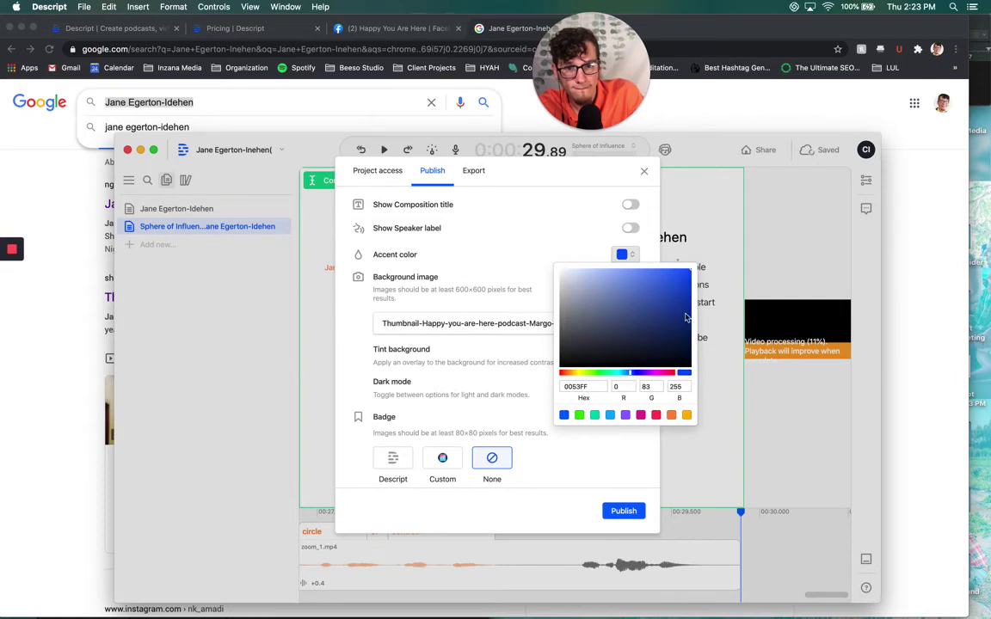
left_click(549, 251)
scroll(574, 283, "up", 7)
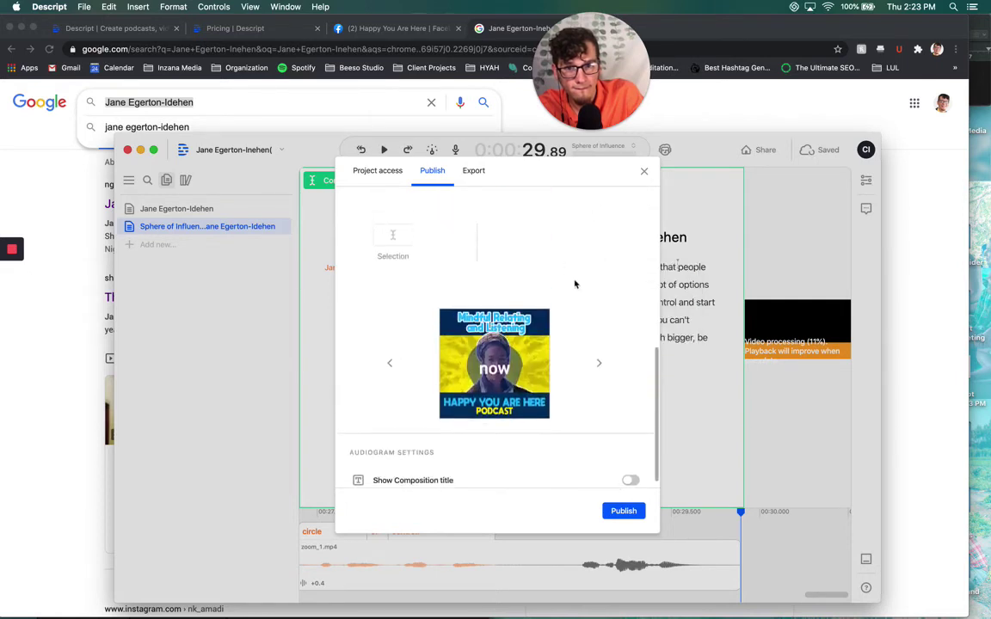
scroll(594, 344, "down", 4)
scroll(593, 318, "down", 4)
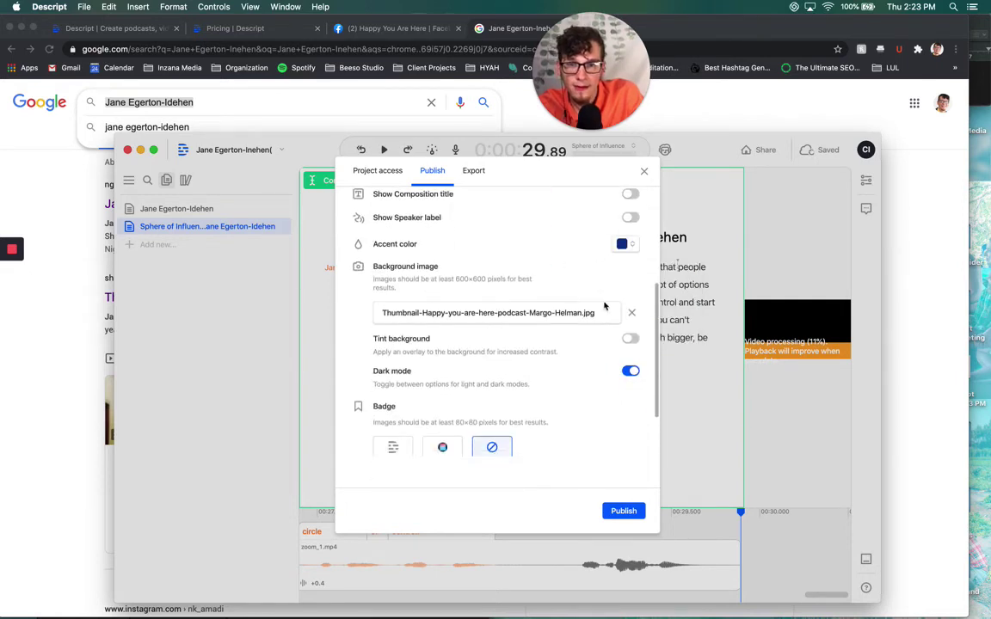
Publish the audiogram and load its copied share link in a new Chrome tab
left_click(617, 510)
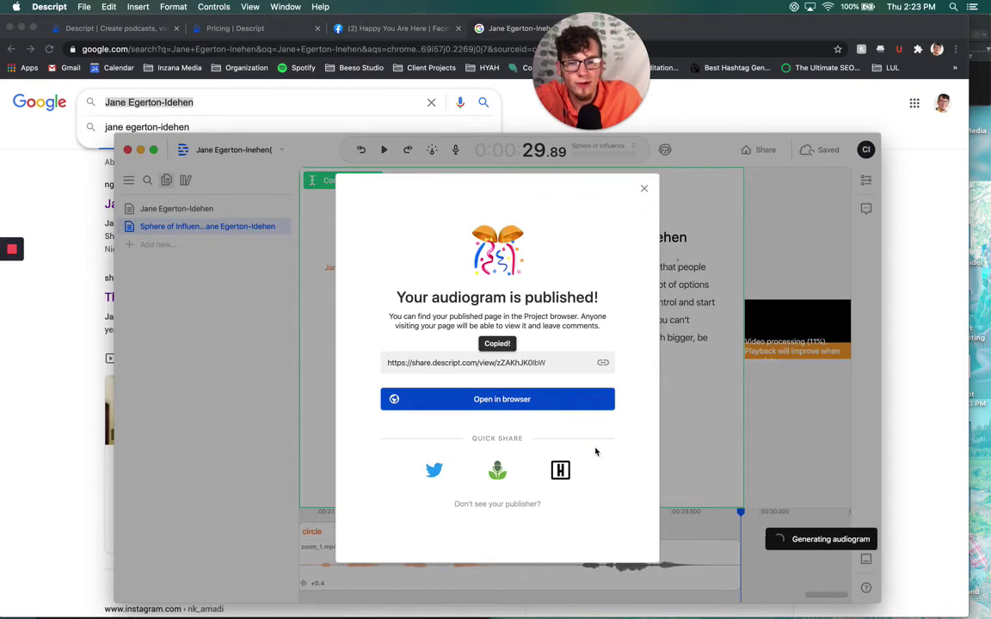
key("super+Tab")
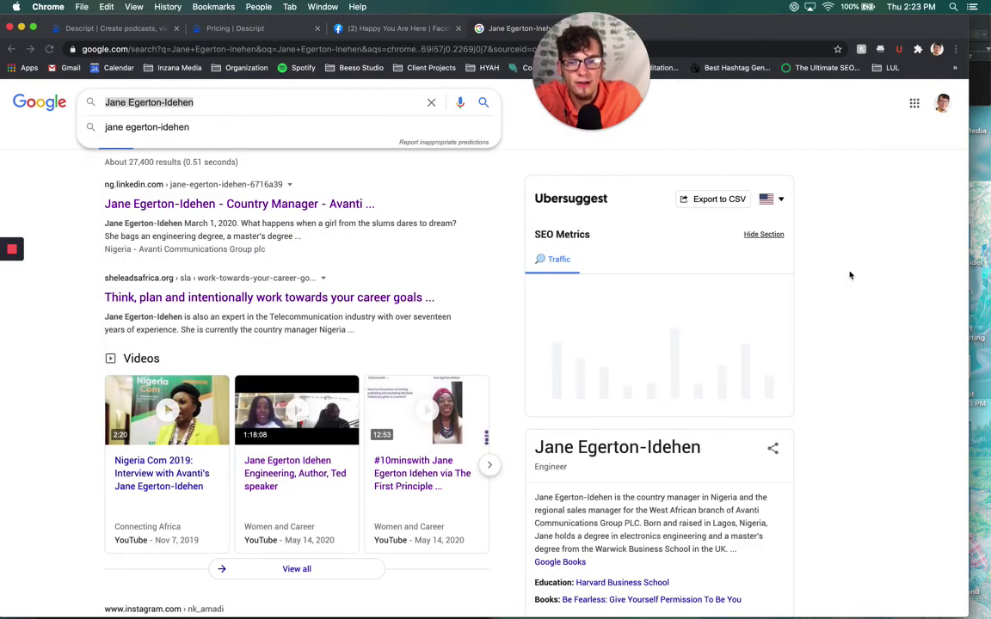
key("super+t")
key("Return")
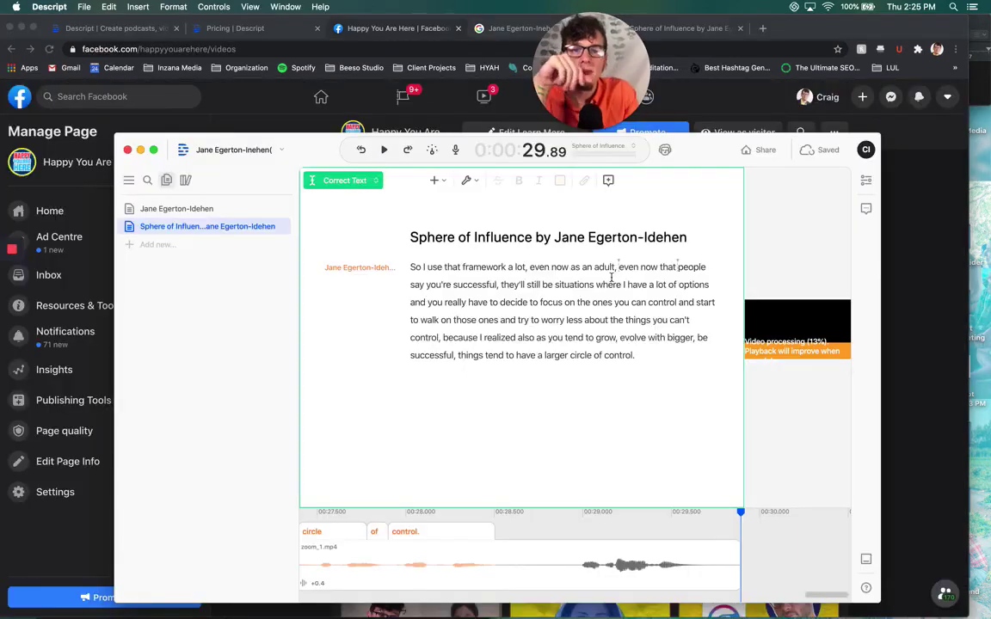
Bring Chrome forward on the Sphere of Influence share page
left_click(651, 30)
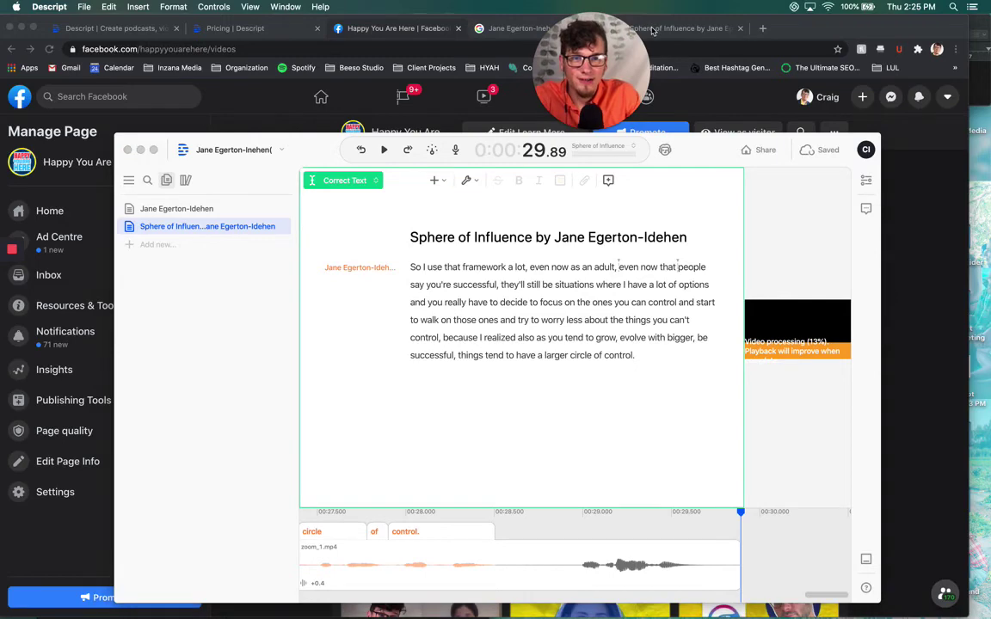
left_click(887, 197)
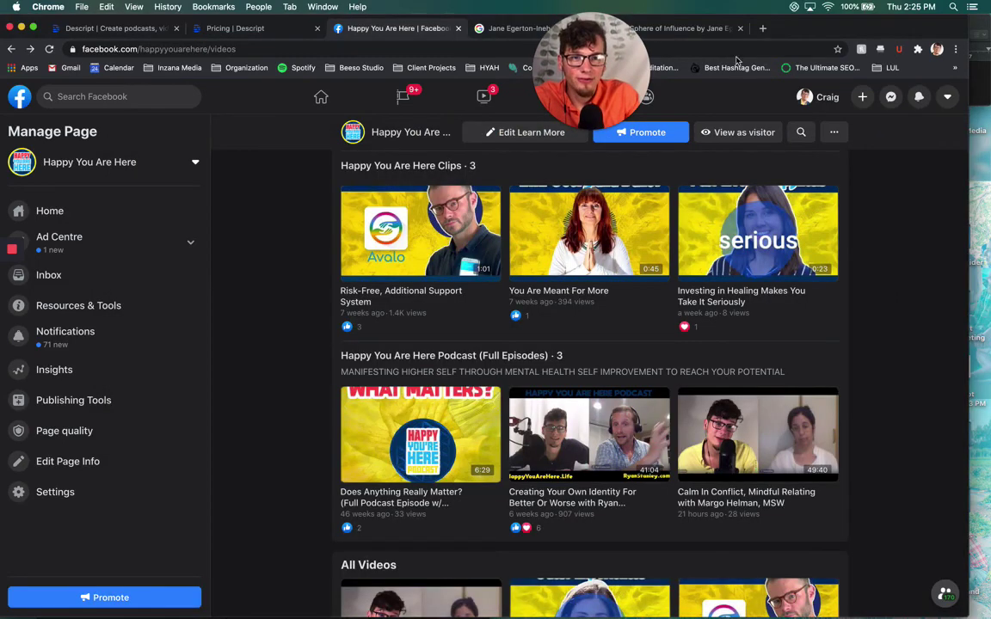
left_click(680, 33)
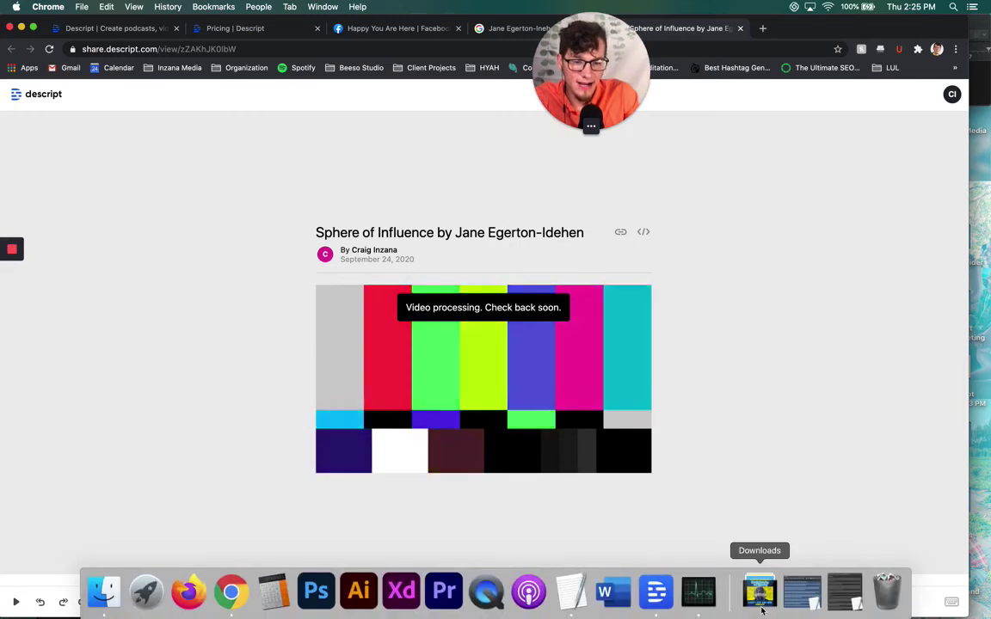
Play the downloaded MP4 from the Downloads stack in QuickTime, pause it, and close the player
left_click(761, 609)
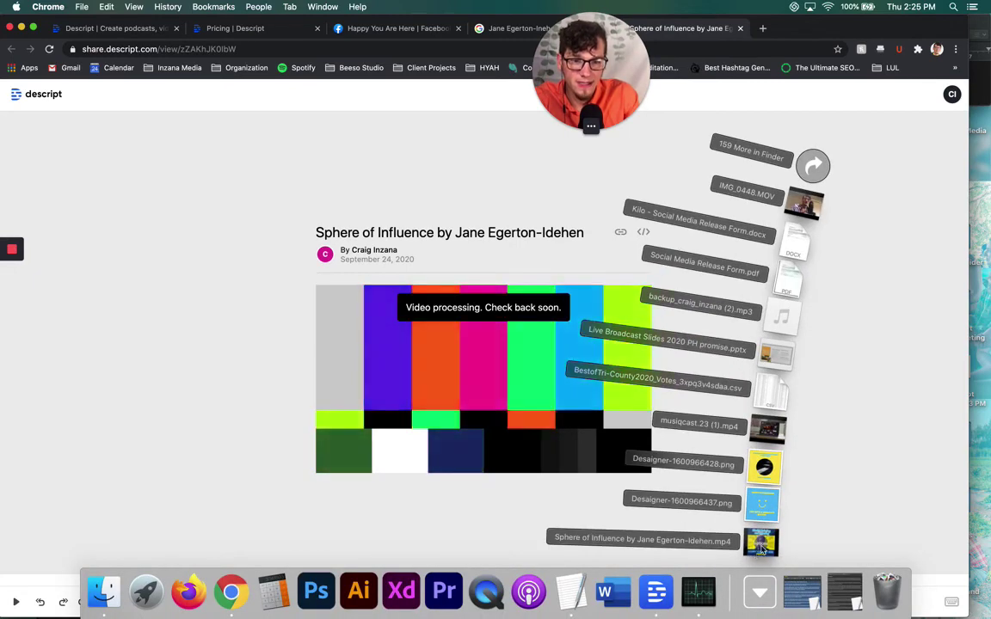
left_click(761, 541)
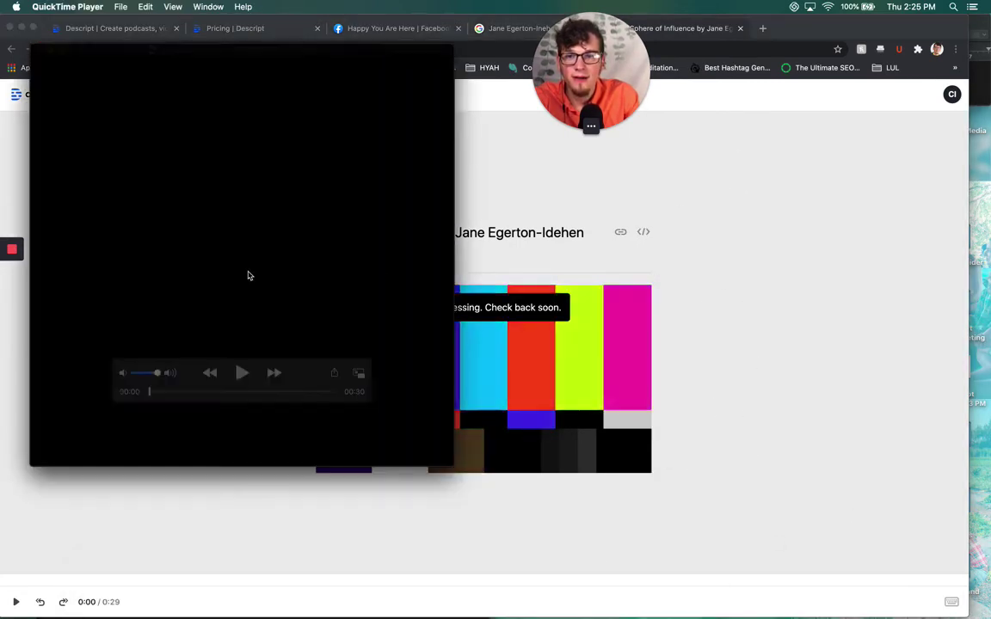
key("space")
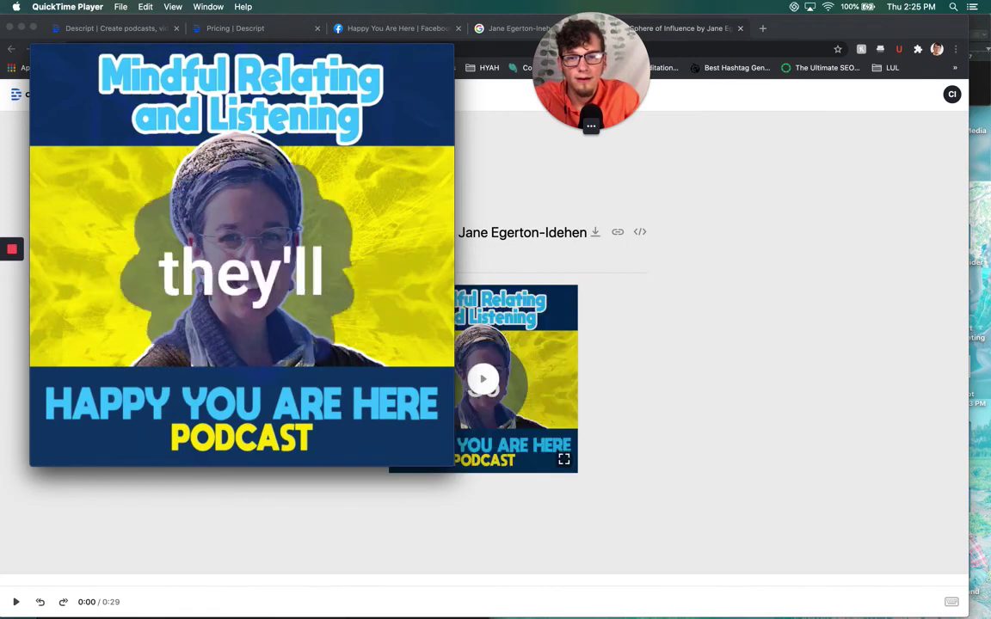
mouse_move(129, 286)
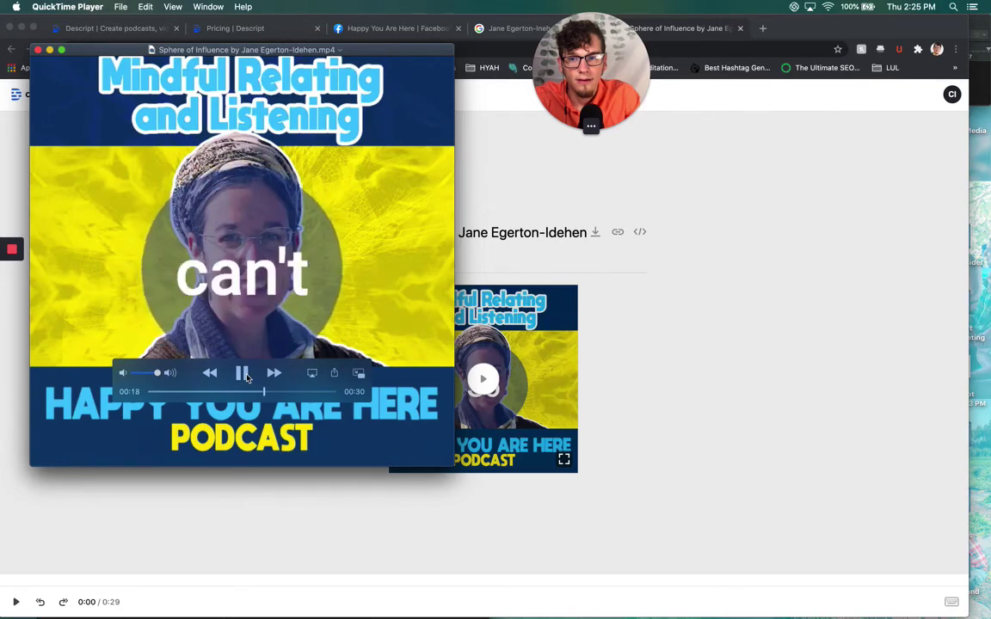
left_click(244, 375)
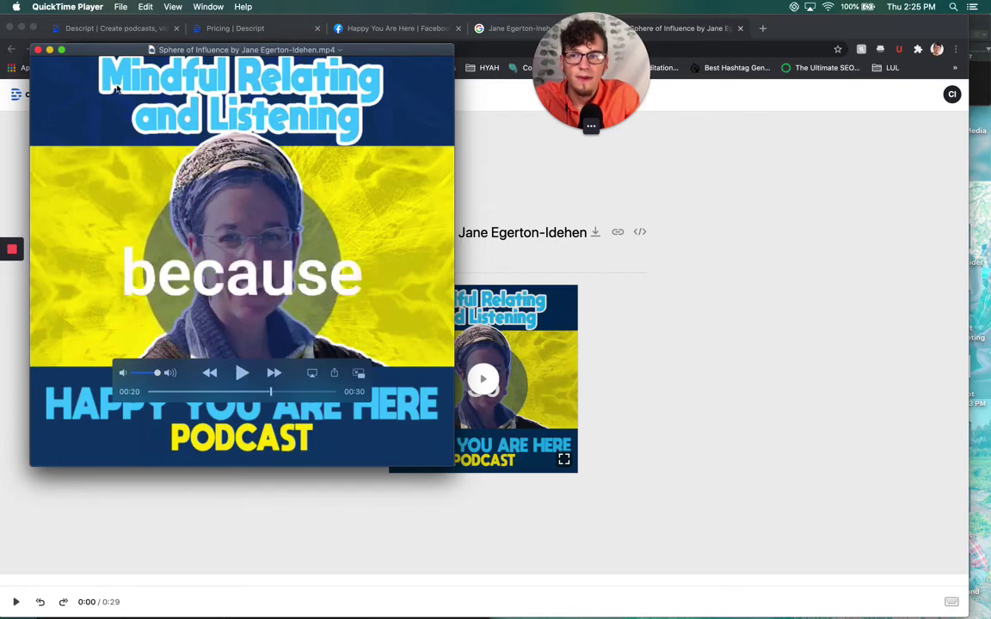
left_click(39, 50)
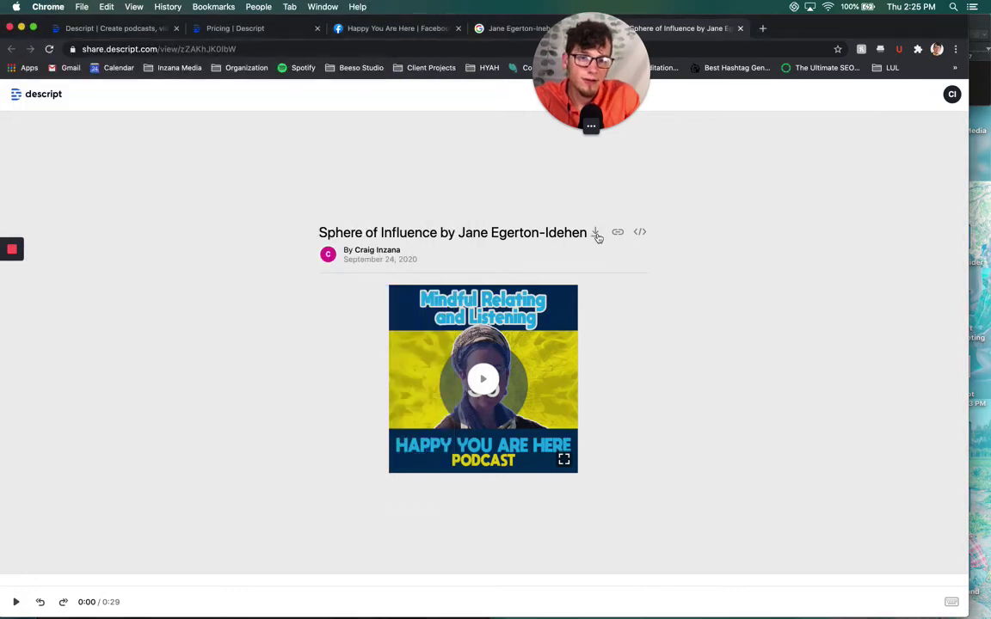
left_click(595, 233)
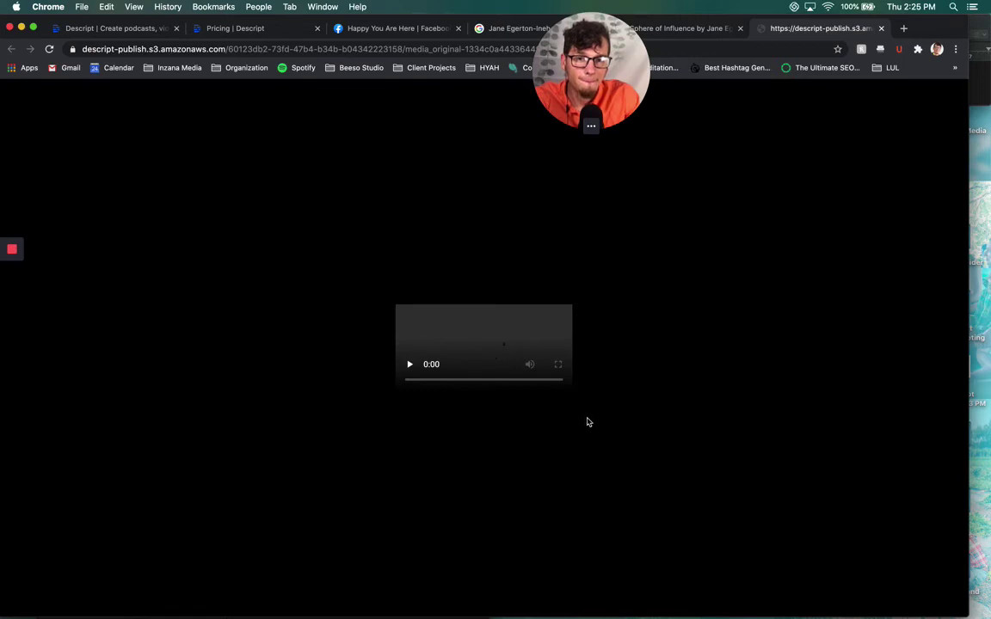
left_click(683, 533)
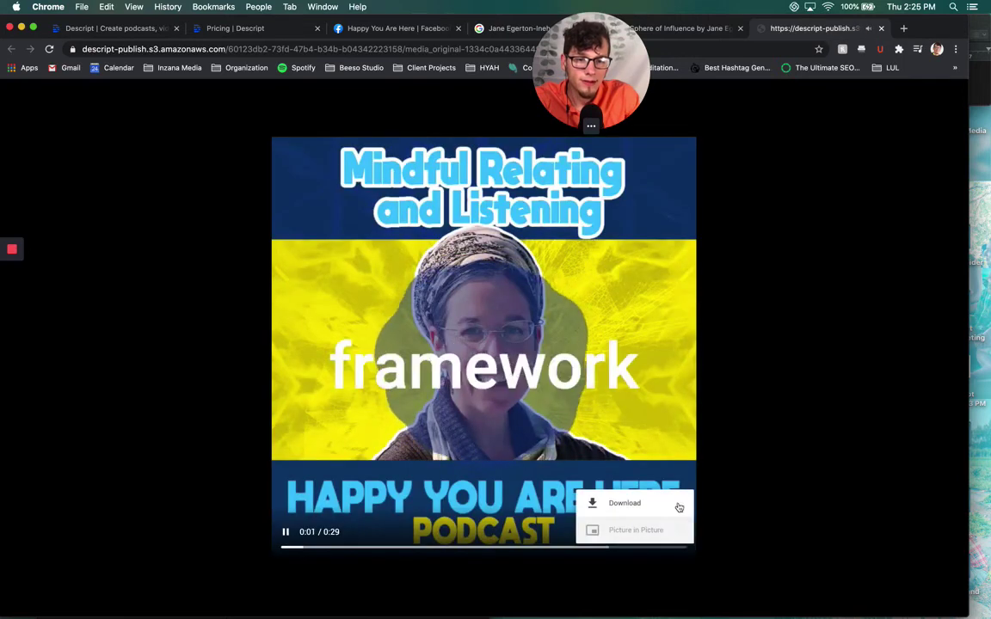
left_click(882, 29)
mouse_move(654, 593)
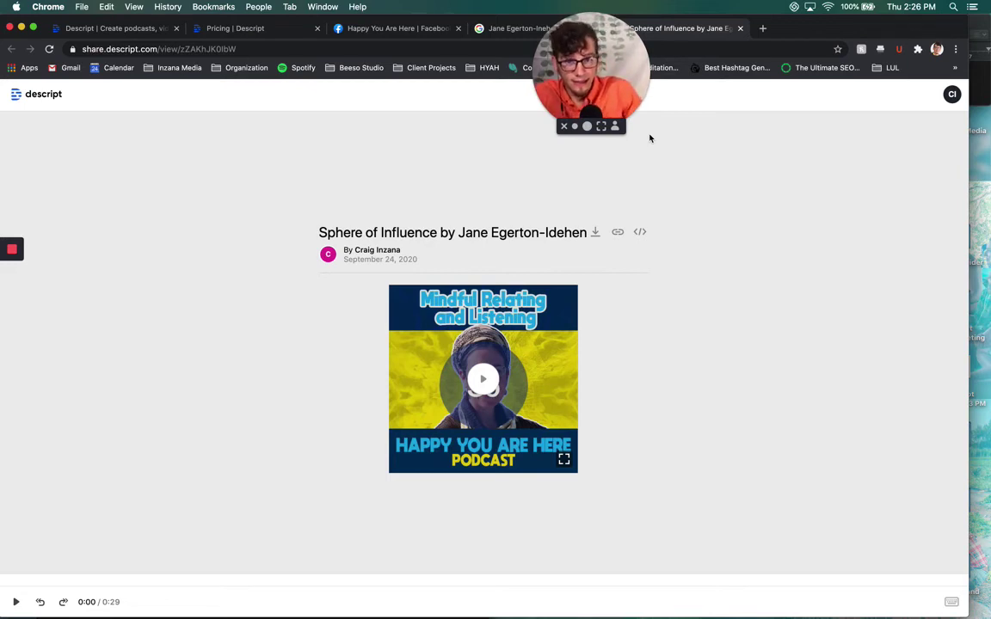
Browse the saved HYAH bookmarks, then close the bookmark list
left_click(475, 69)
mouse_move(581, 90)
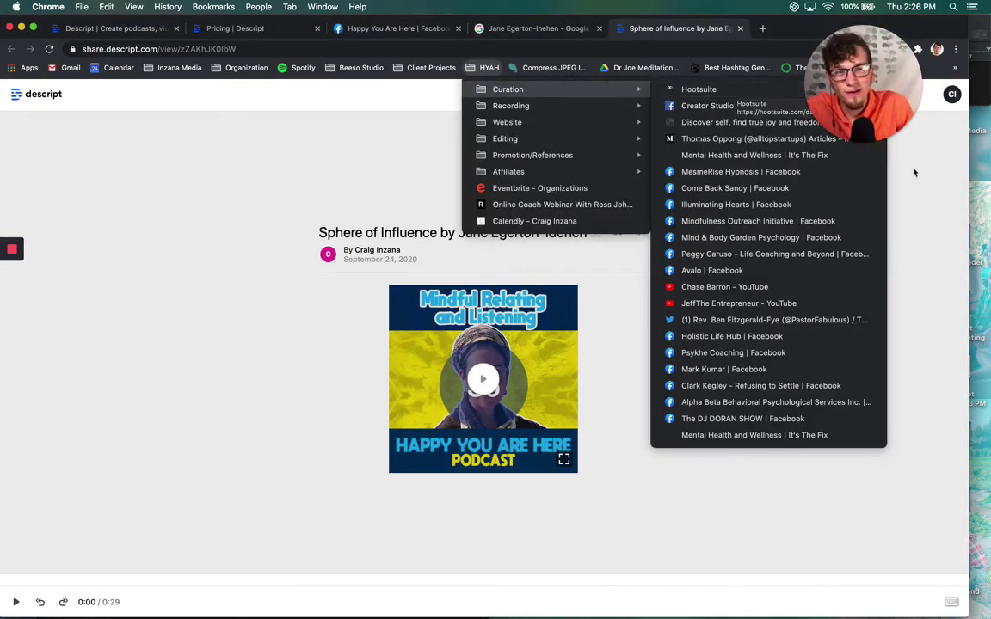
left_click(810, 57)
Load instagram.com/happyyouarehere.life in a new tab and browse the podcast's post grid
left_click(762, 29)
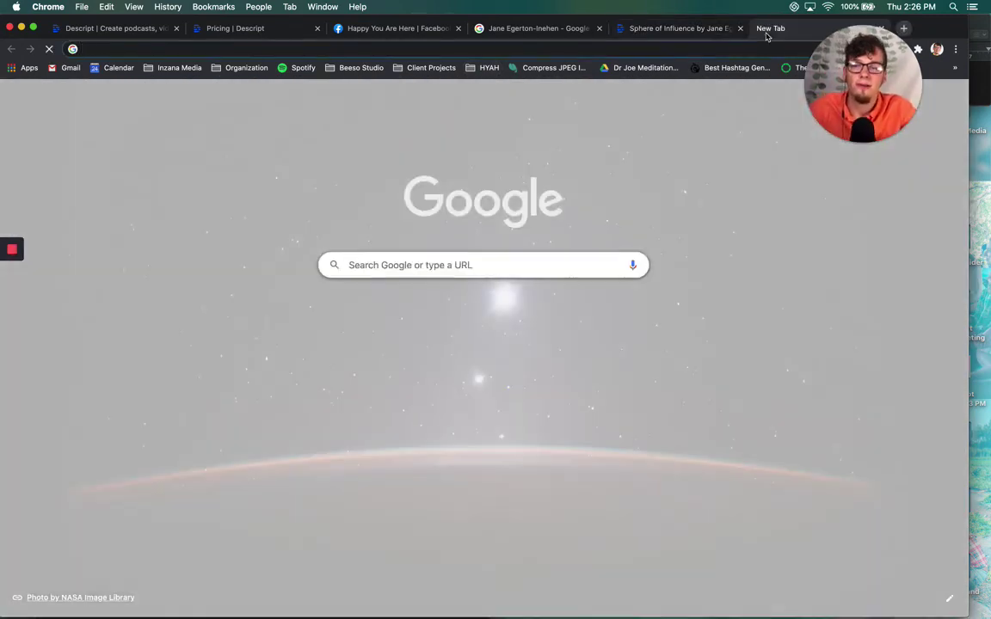
type("instagram.com")
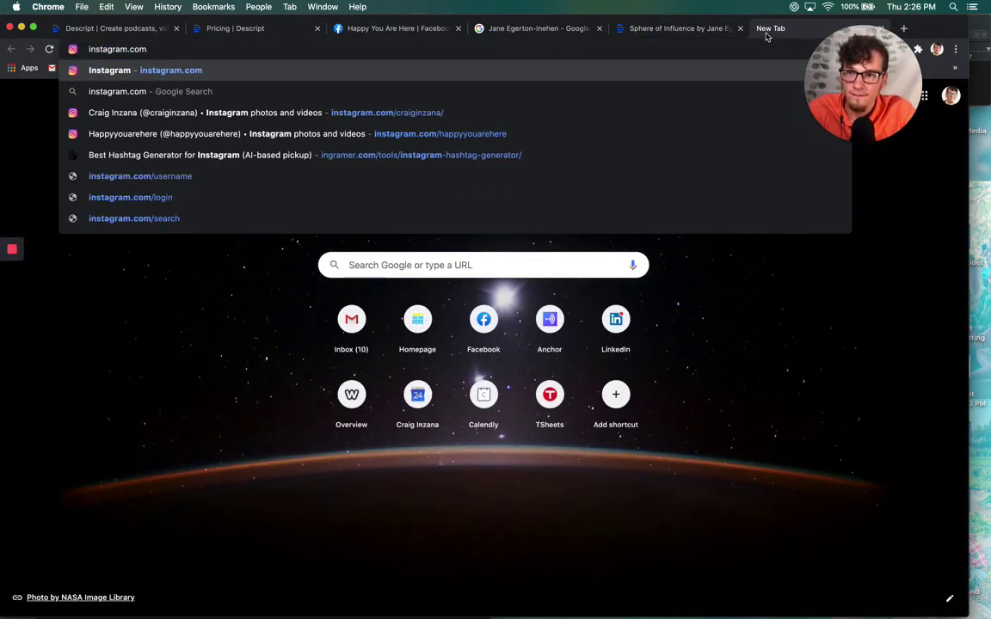
type("/")
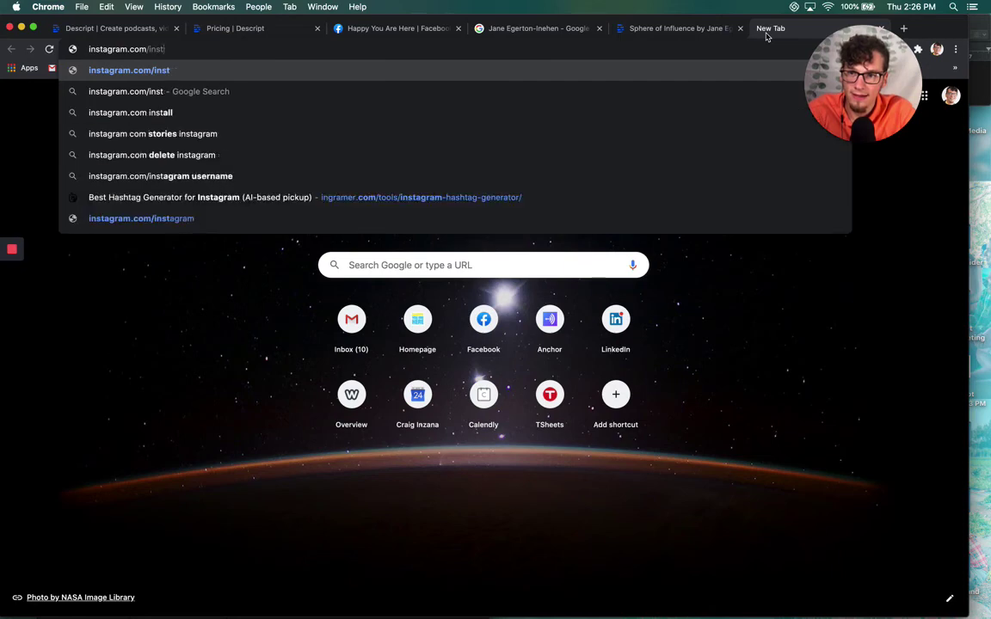
type("happyyouarehere.")
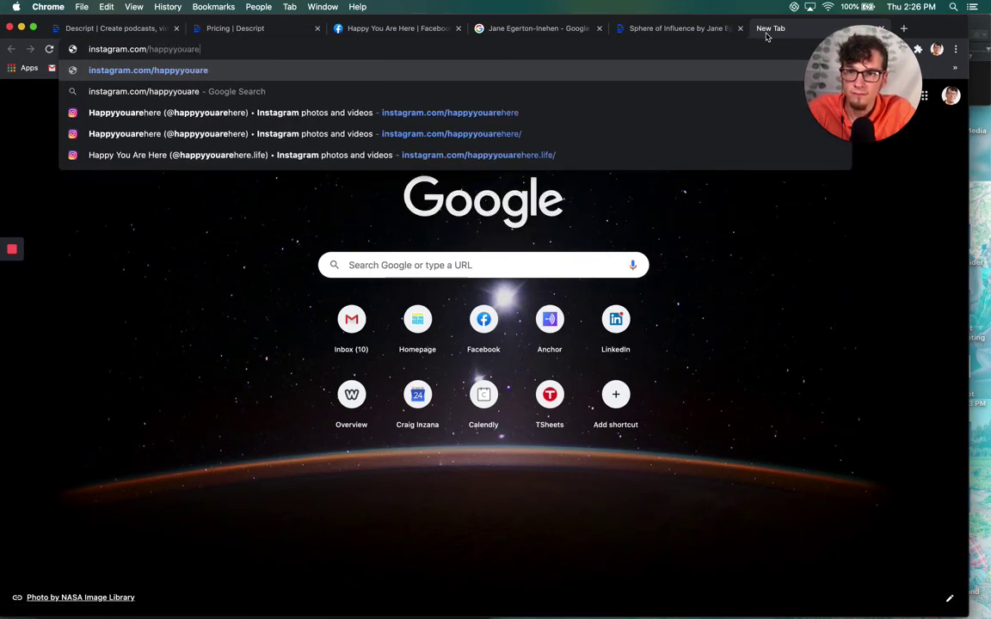
type("life")
key("Return")
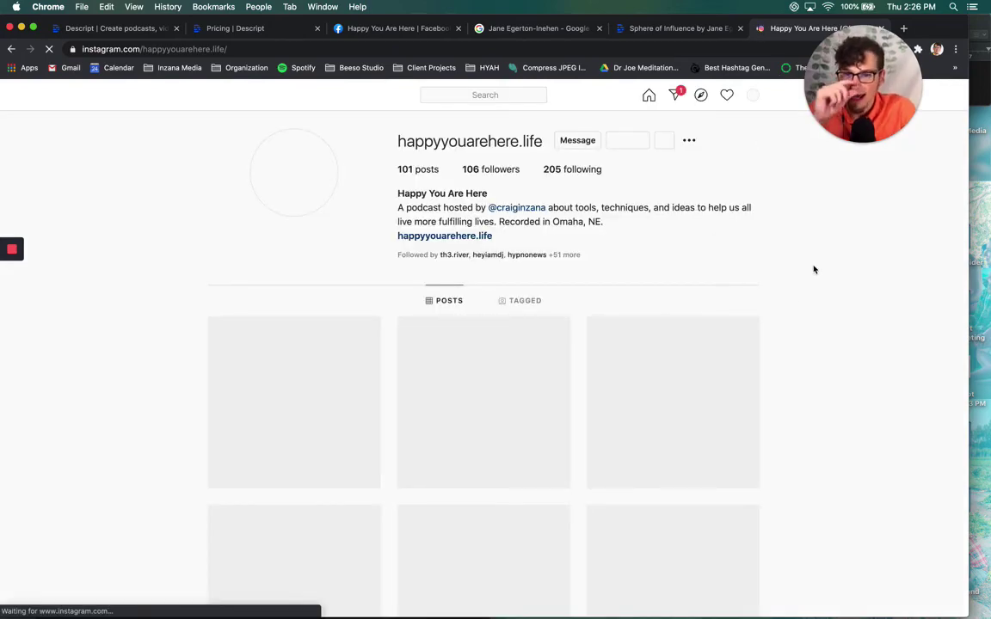
scroll(824, 246, "down", 3)
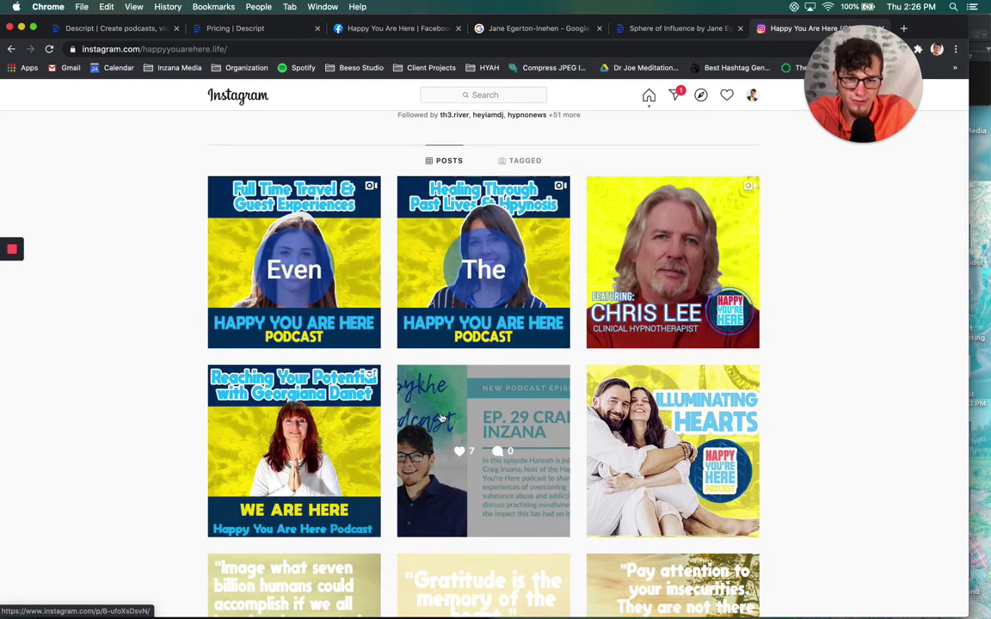
scroll(840, 287, "down", 10)
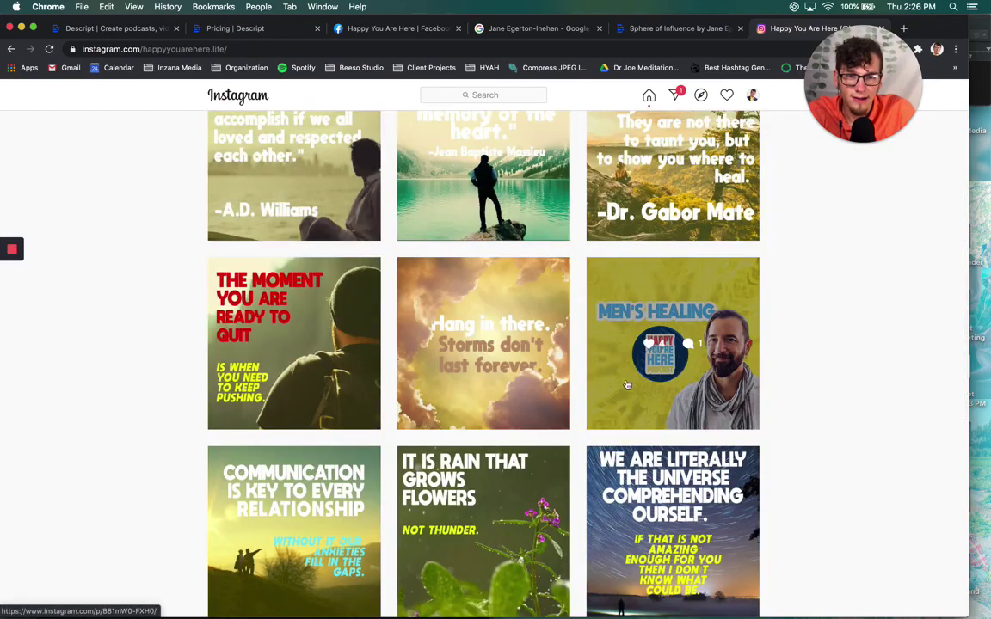
scroll(743, 347, "up", 7)
scroll(743, 347, "up", 3)
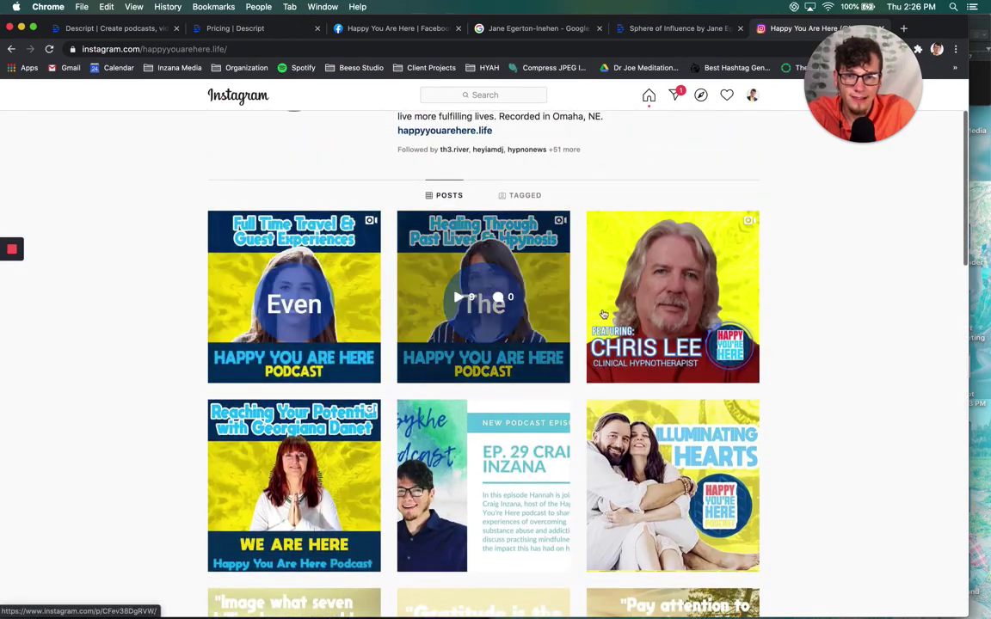
scroll(361, 284, "up", 2)
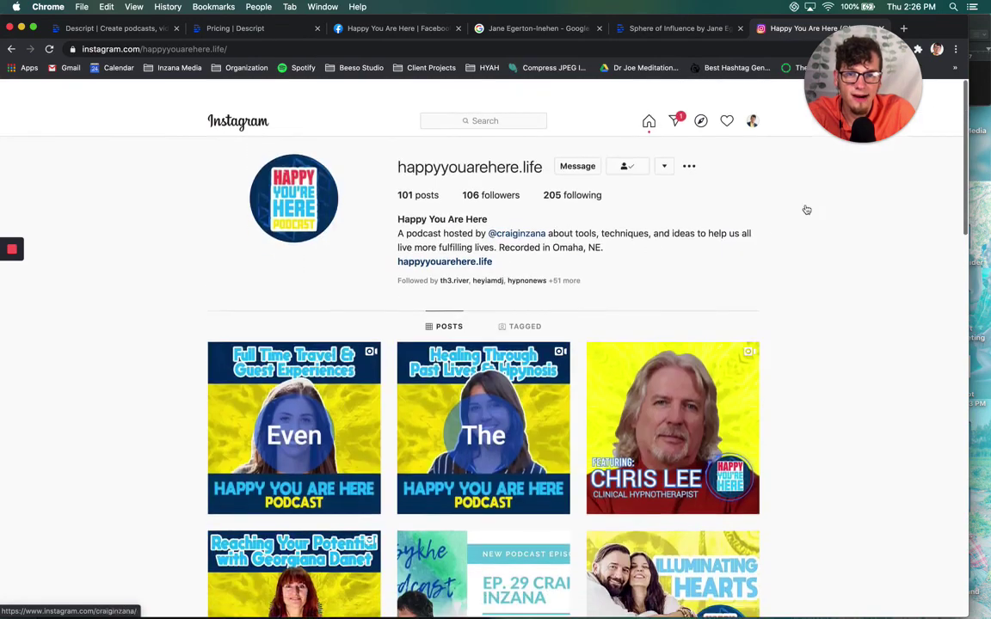
Open the host's personal Instagram profile from the bio link, look through it, then return to Descript pricing
left_click(541, 207)
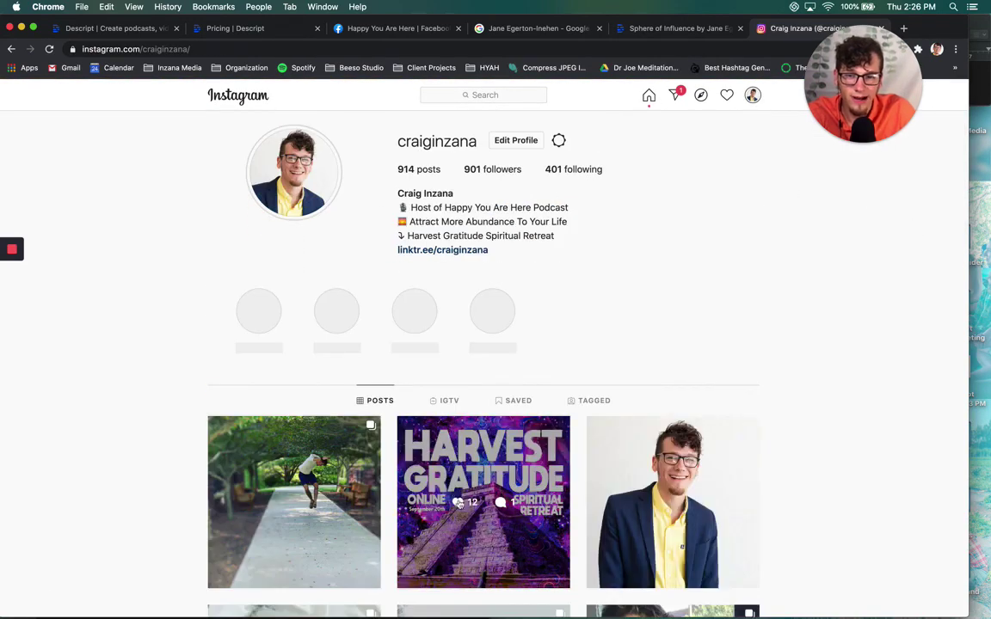
scroll(571, 354, "down", 5)
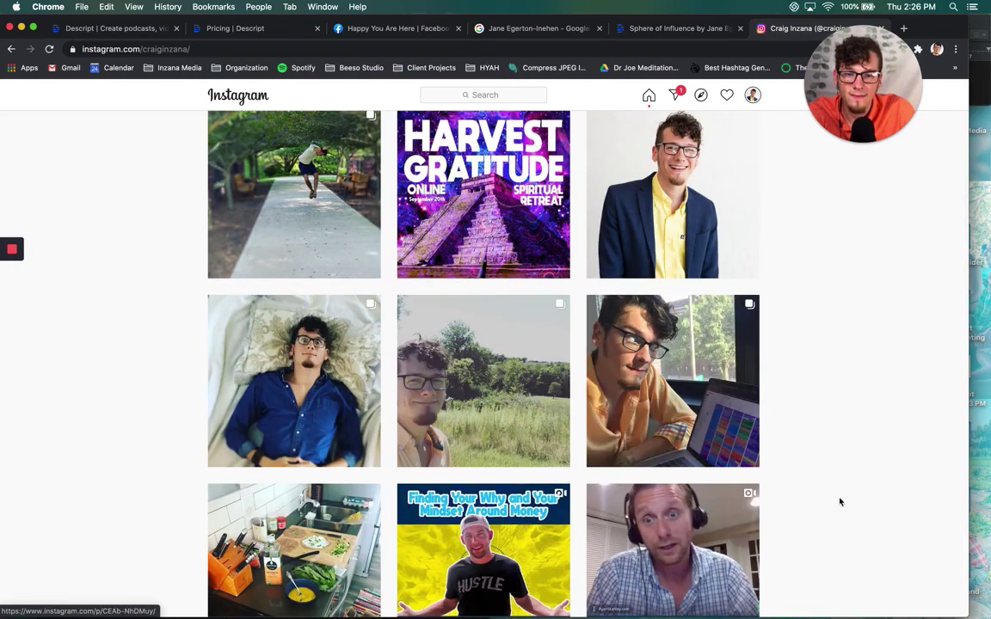
scroll(838, 502, "down", 4)
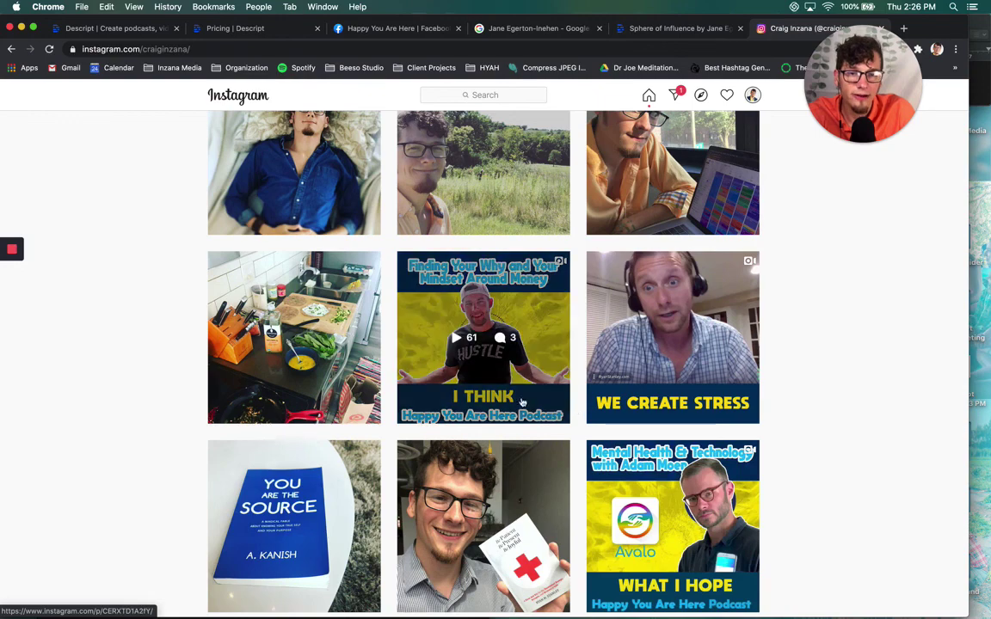
scroll(754, 356, "up", 5)
scroll(754, 356, "up", 3)
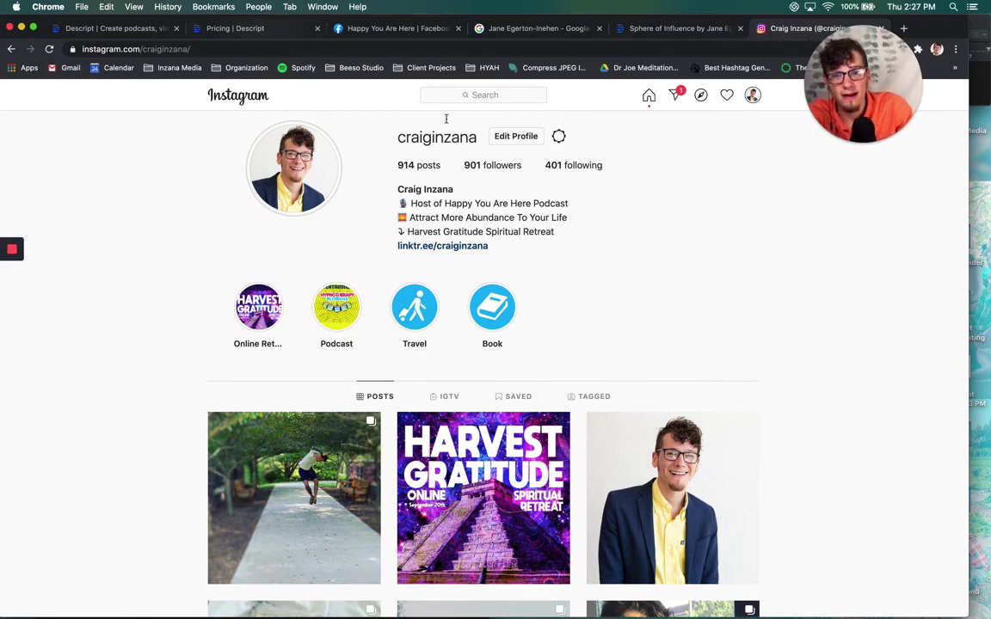
key("super+2")
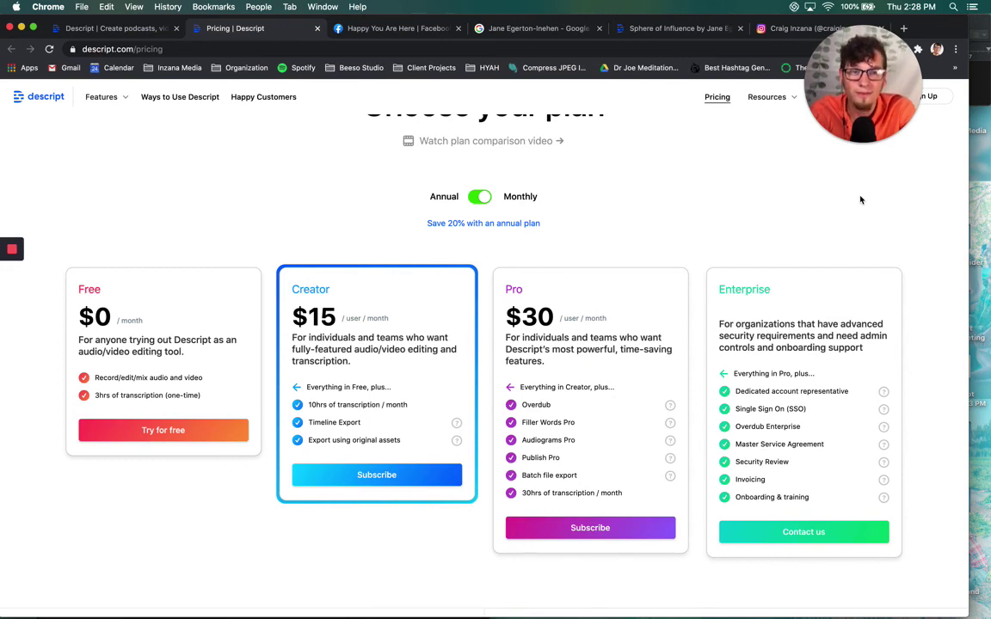
Scroll the pricing page to compare Free, Creator $15, Pro $30 and Enterprise plans
scroll(739, 164, "down", 1)
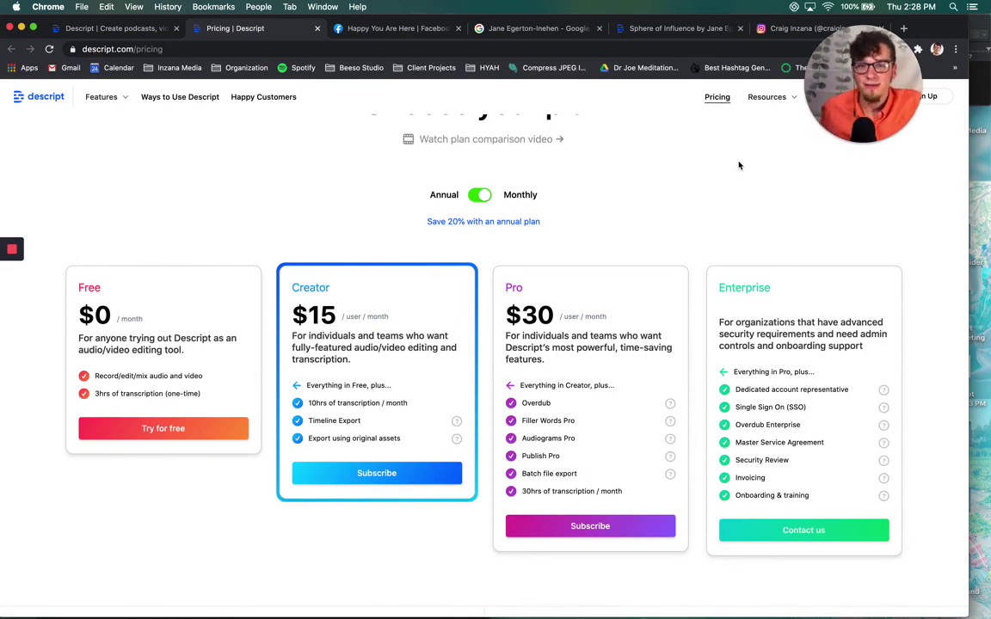
scroll(739, 165, "down", 1)
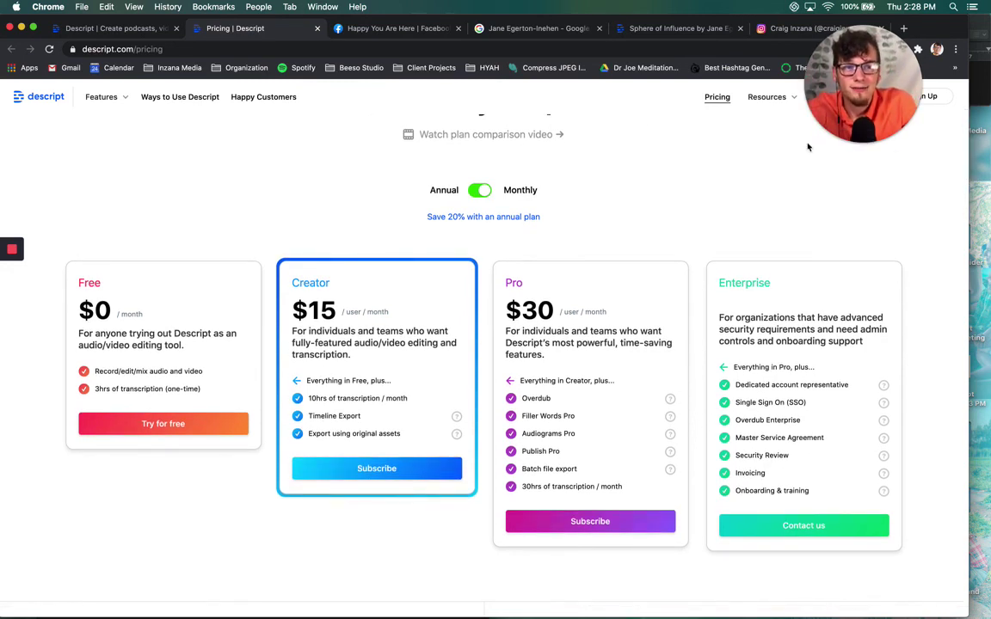